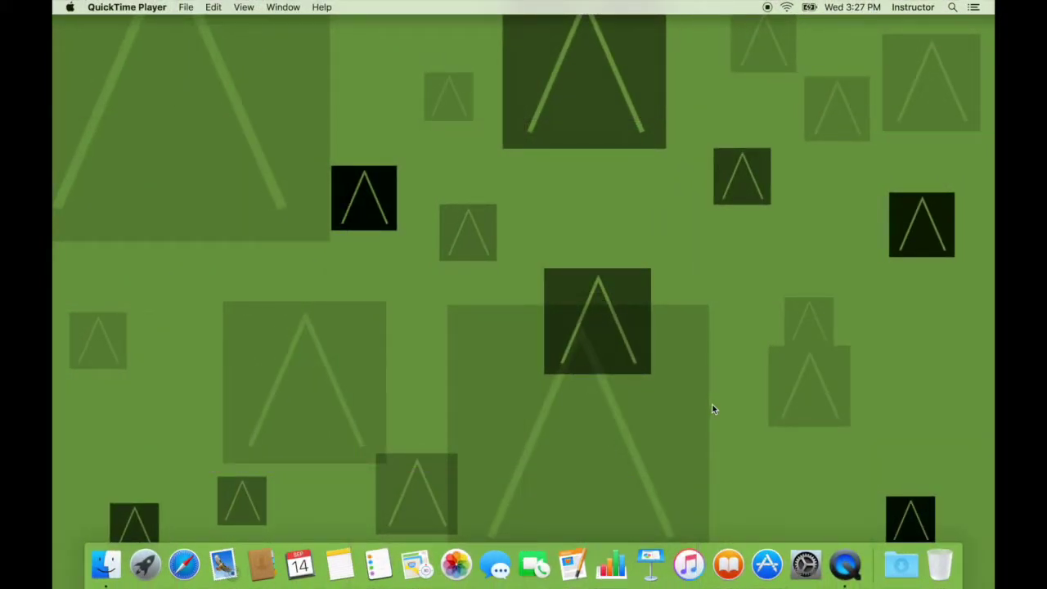
In System Preferences' iCloud pane, enter the Apple ID and account password, then sign in
left_click(806, 564)
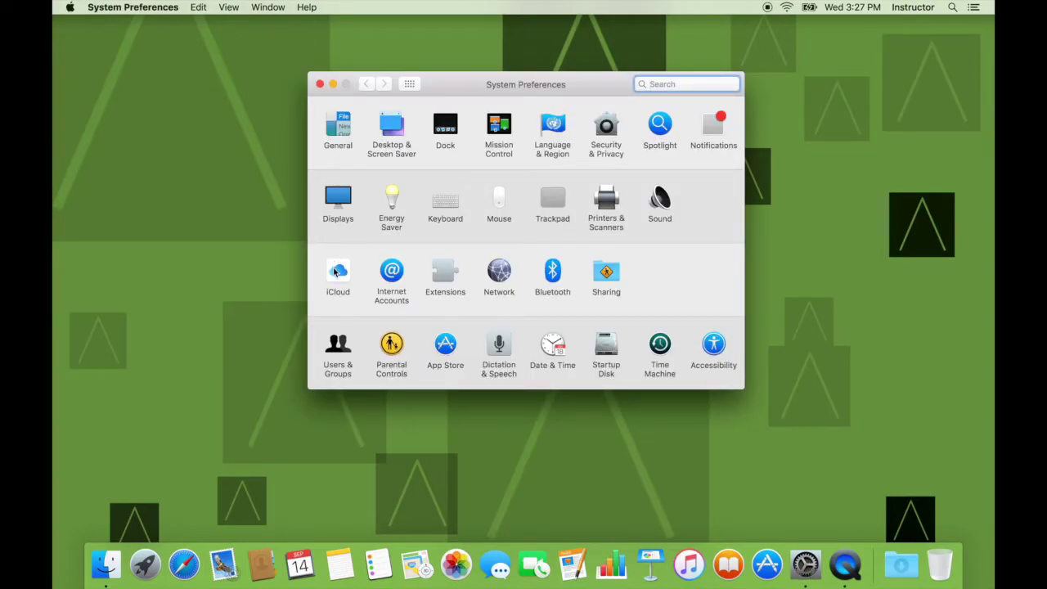
left_click(336, 272)
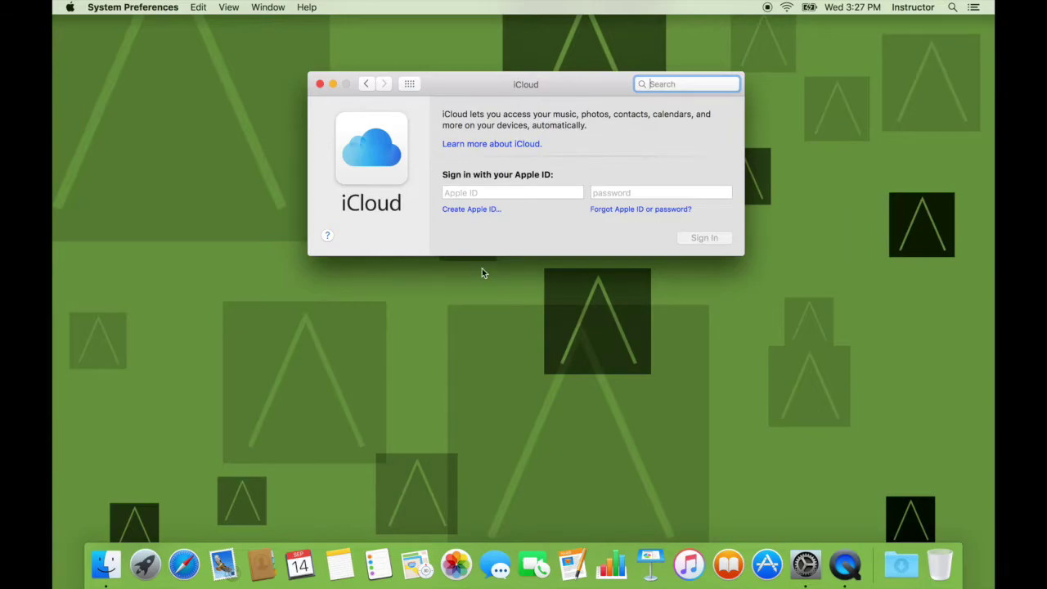
left_click(500, 194)
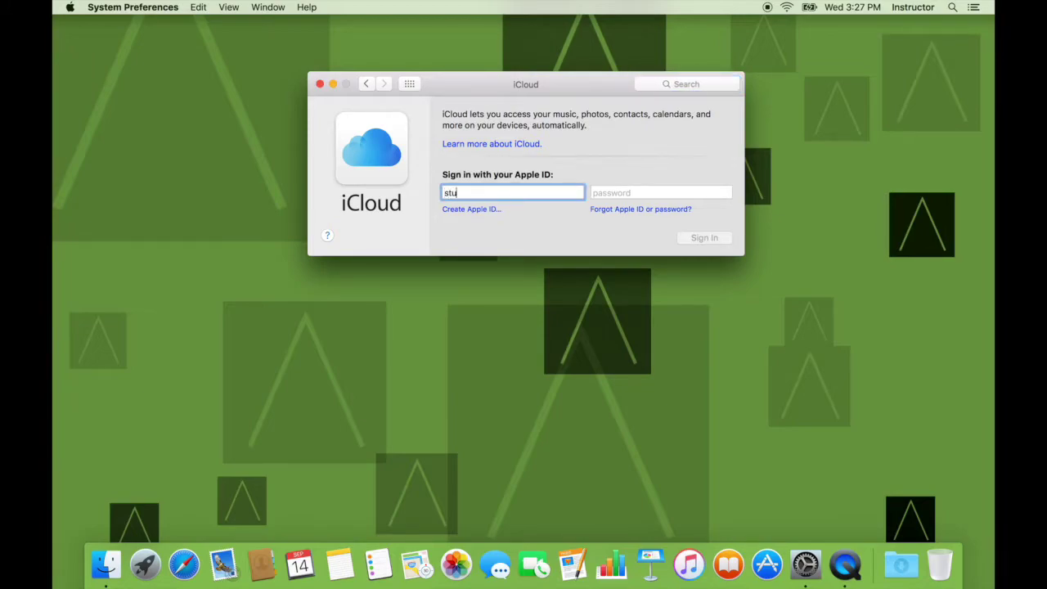
key("Tab")
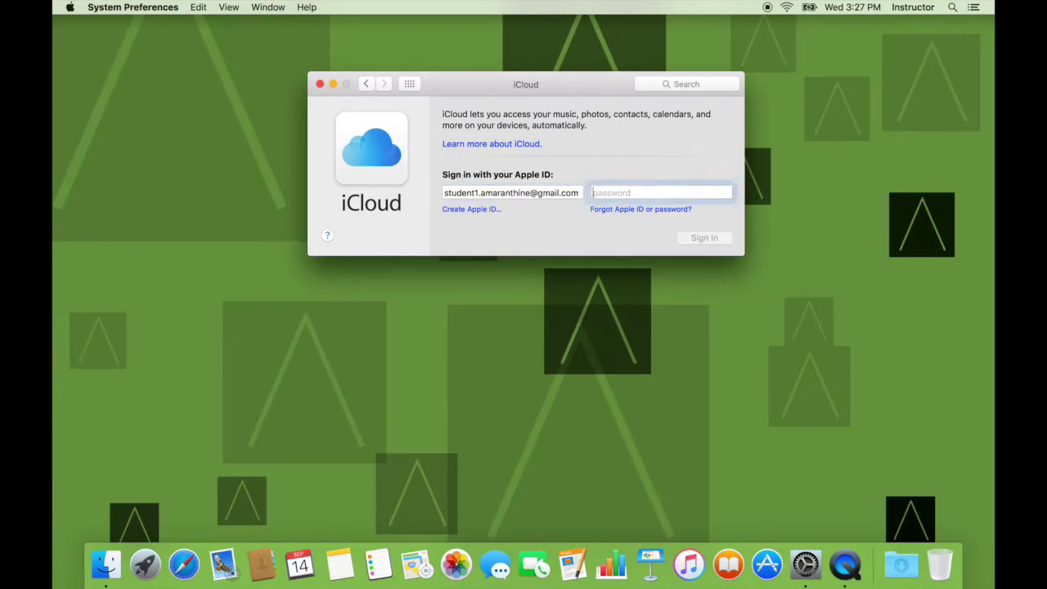
type("••••••")
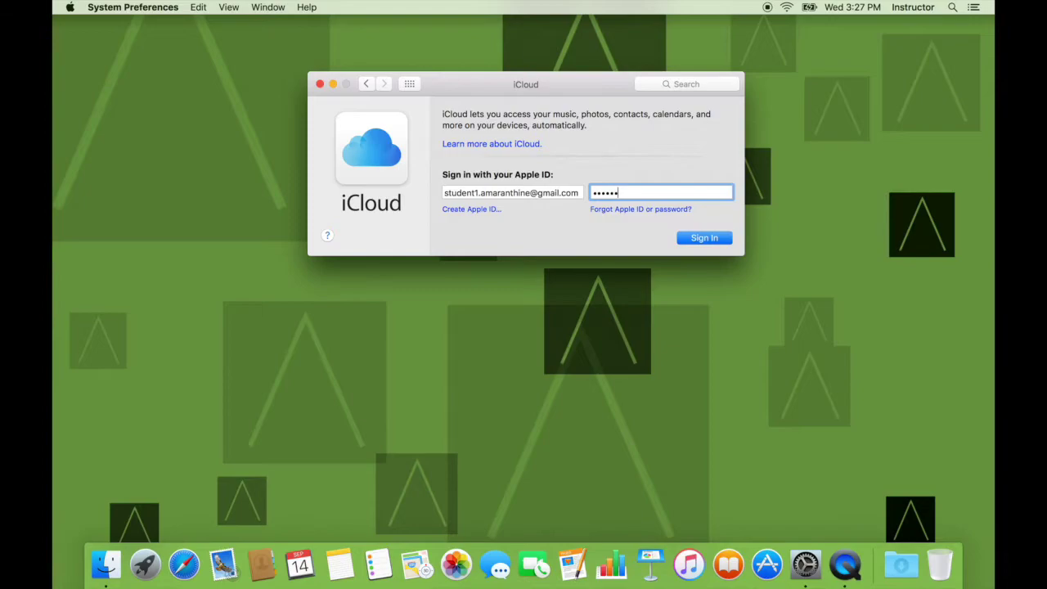
type("••••••••••••••")
left_click(712, 240)
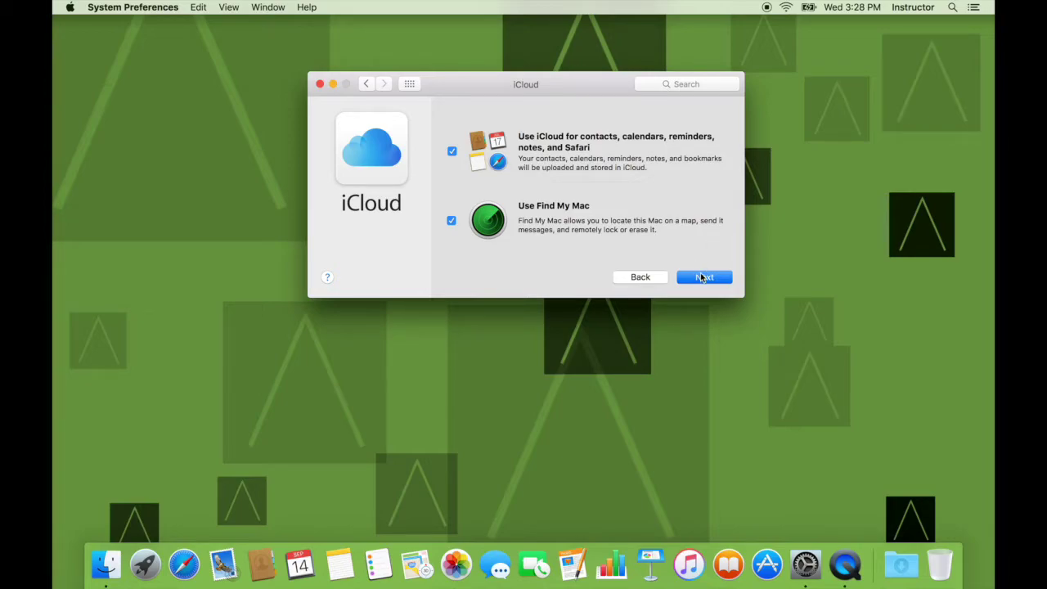
Accept the contacts/calendars sync and Find My Mac setup choices to continue
left_click(702, 277)
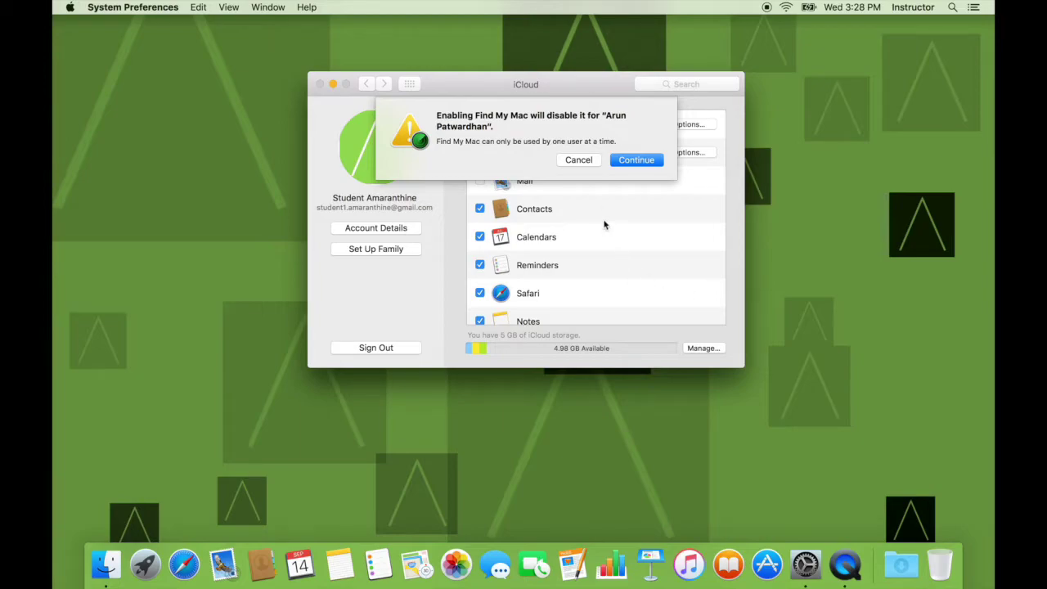
Decline Find My Mac and skip iCloud Keychain setup
left_click(585, 162)
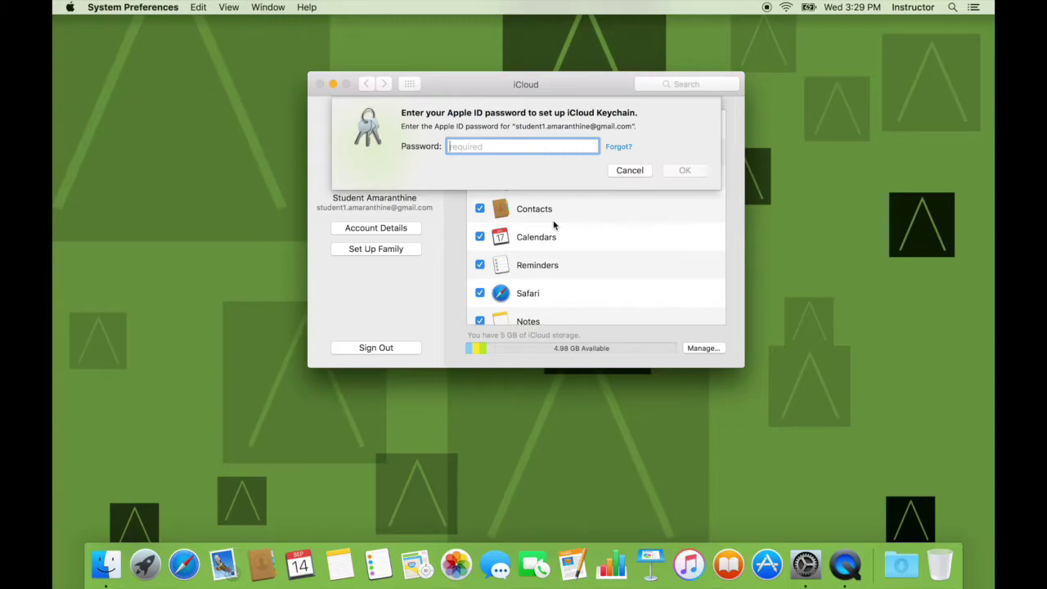
left_click(629, 170)
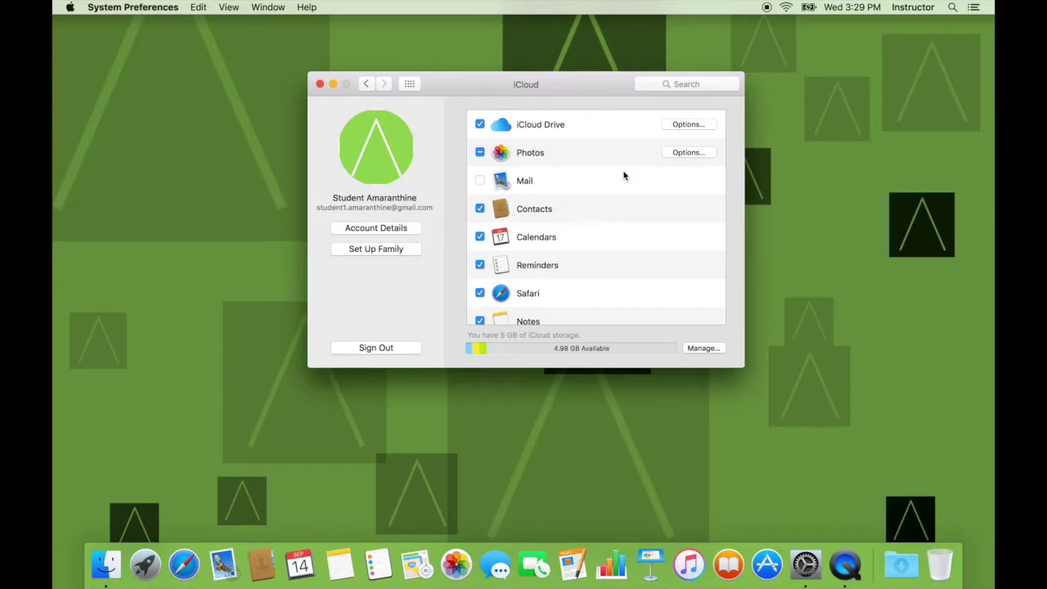
scroll(623, 175, "down", 5)
scroll(623, 175, "up", 5)
left_click(687, 126)
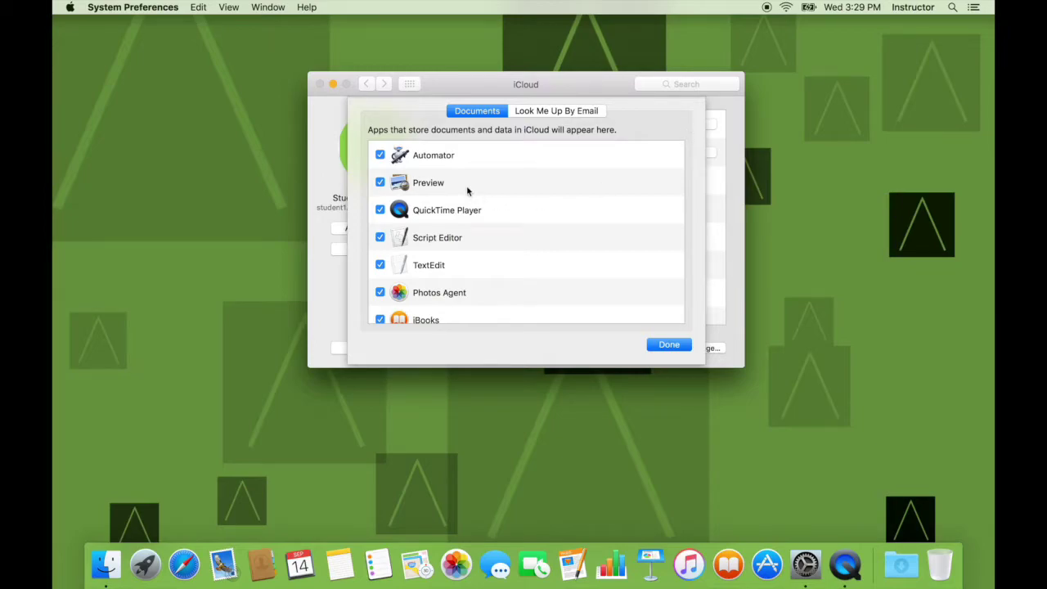
scroll(467, 188, "down", 5)
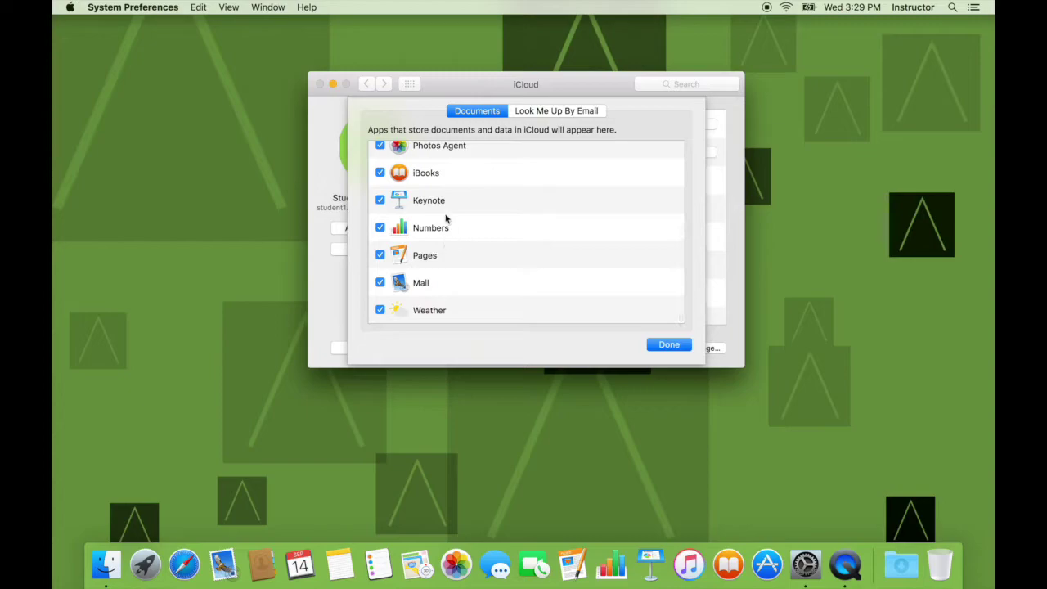
scroll(427, 175, "up", 2)
scroll(426, 175, "up", 3)
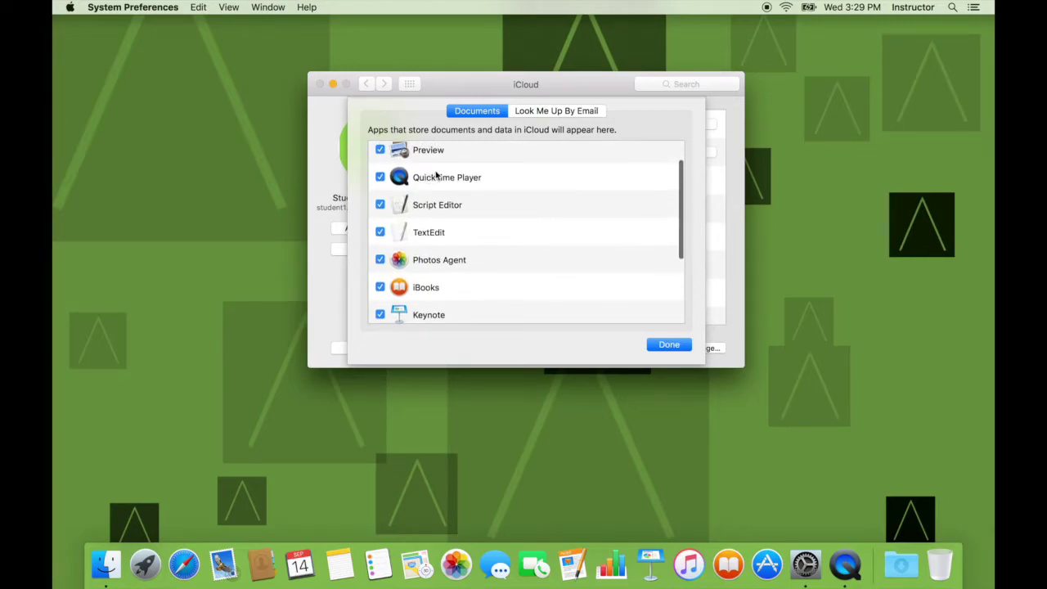
scroll(431, 181, "up", 2)
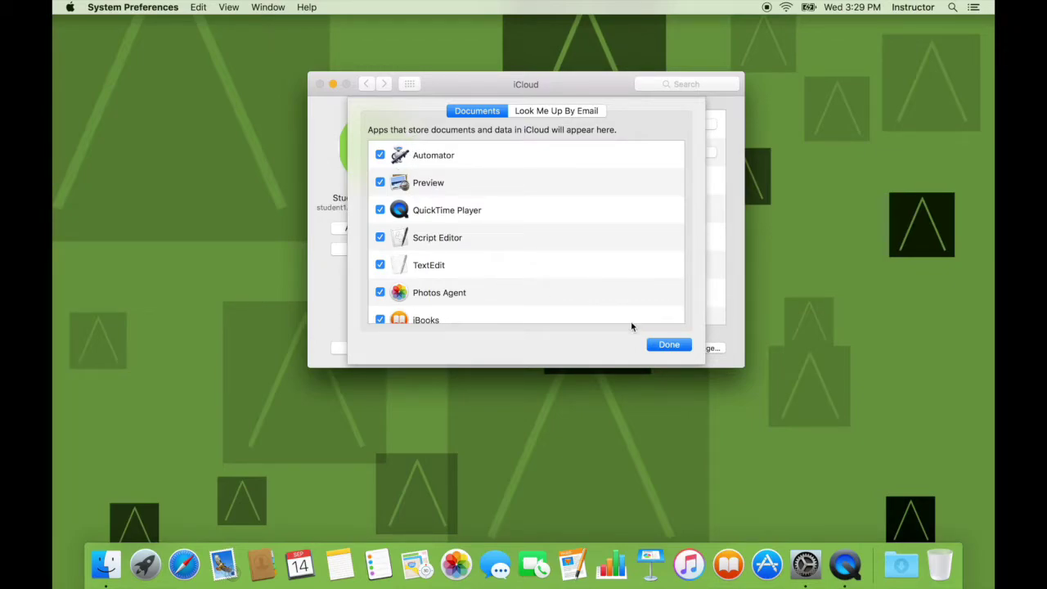
left_click(667, 344)
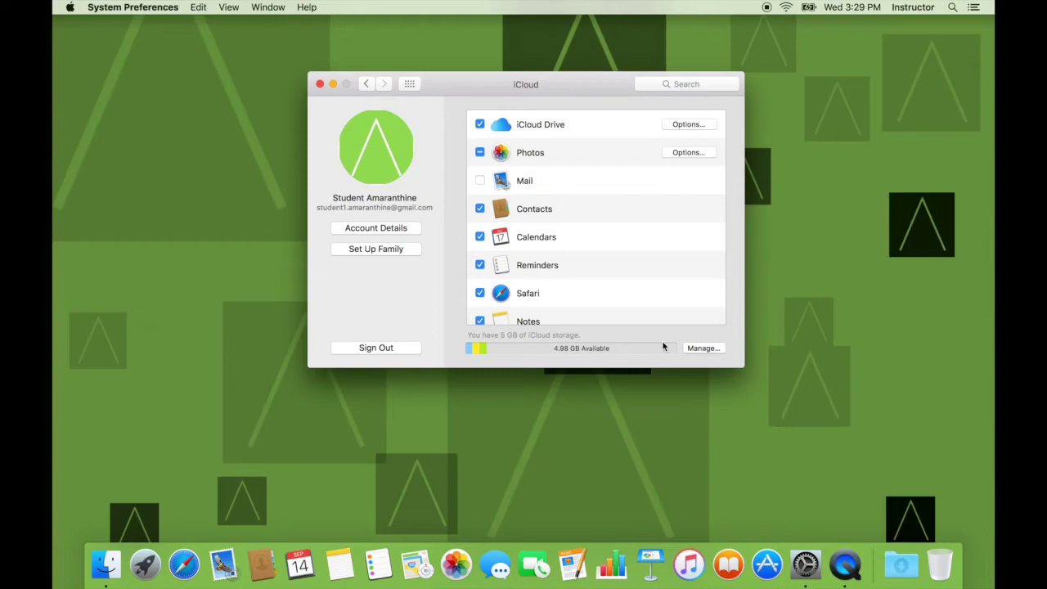
left_click(678, 153)
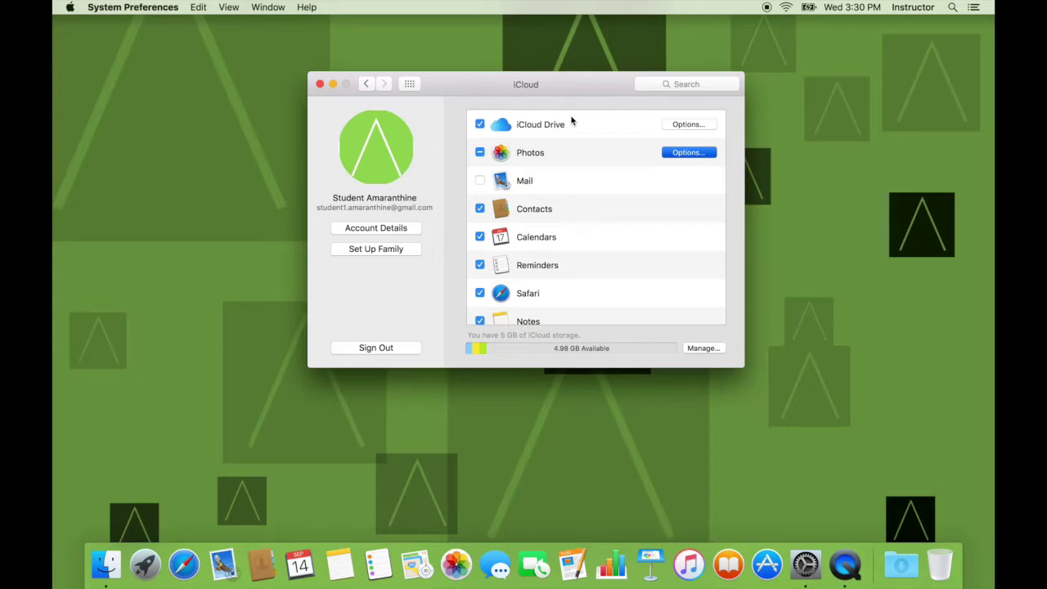
Turn off My Photo Stream and iCloud Photo Sharing in Photos options, then enable Mail
key("Return")
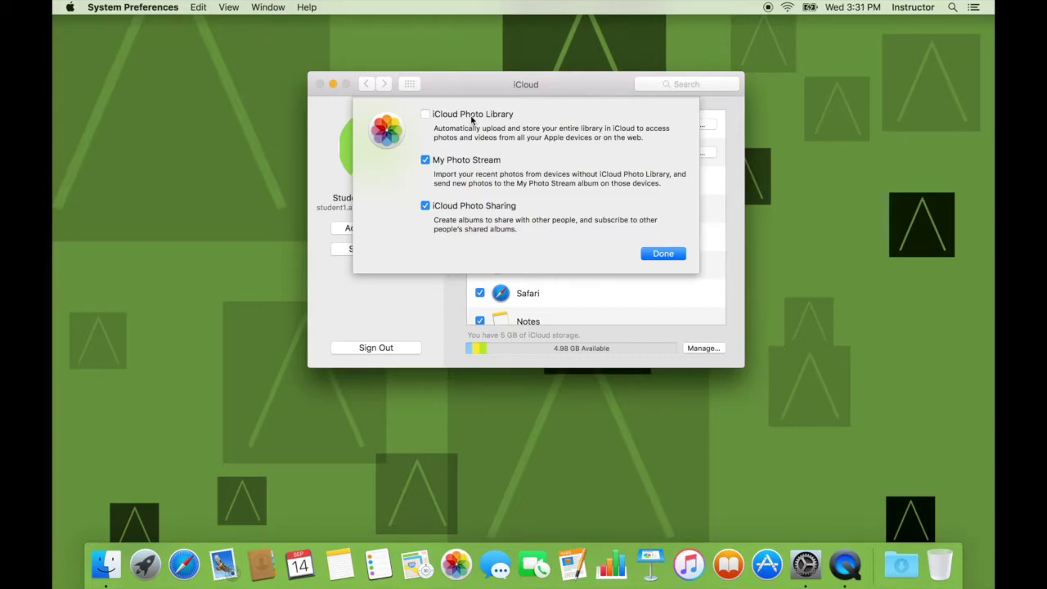
left_click(423, 160)
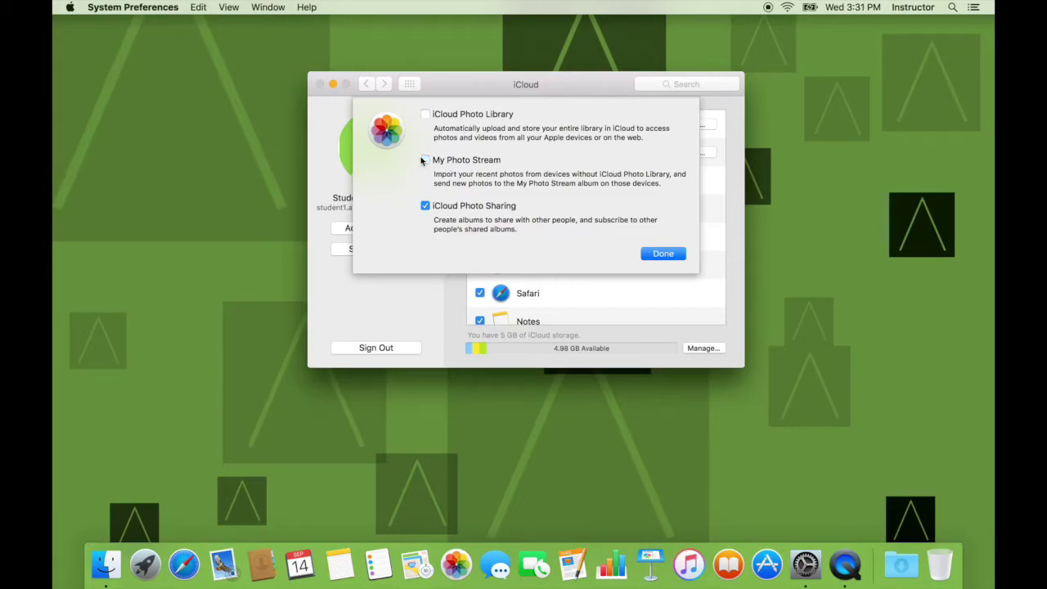
left_click(426, 207)
left_click(656, 253)
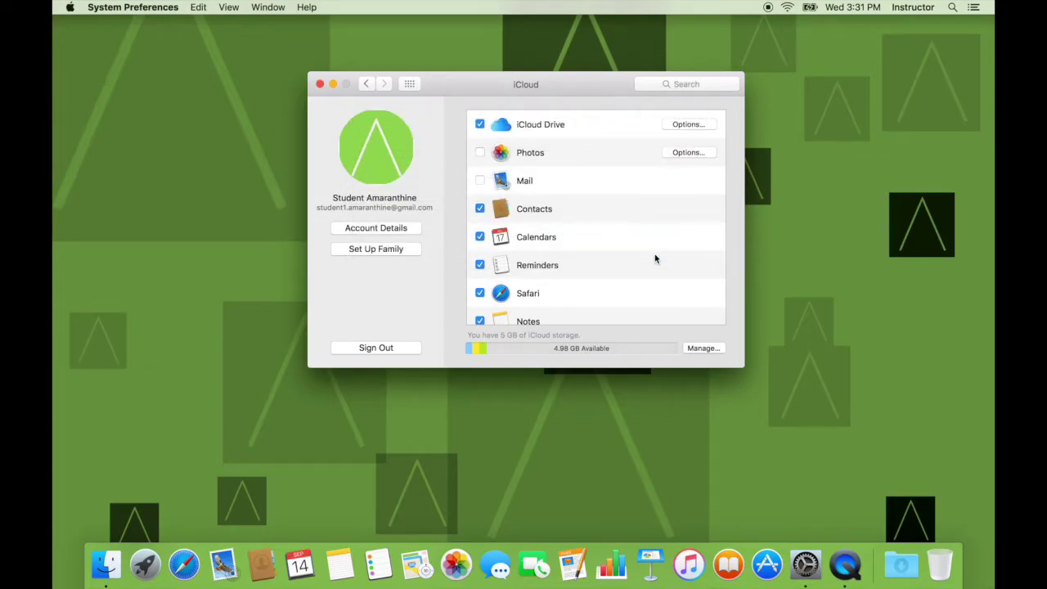
left_click(481, 181)
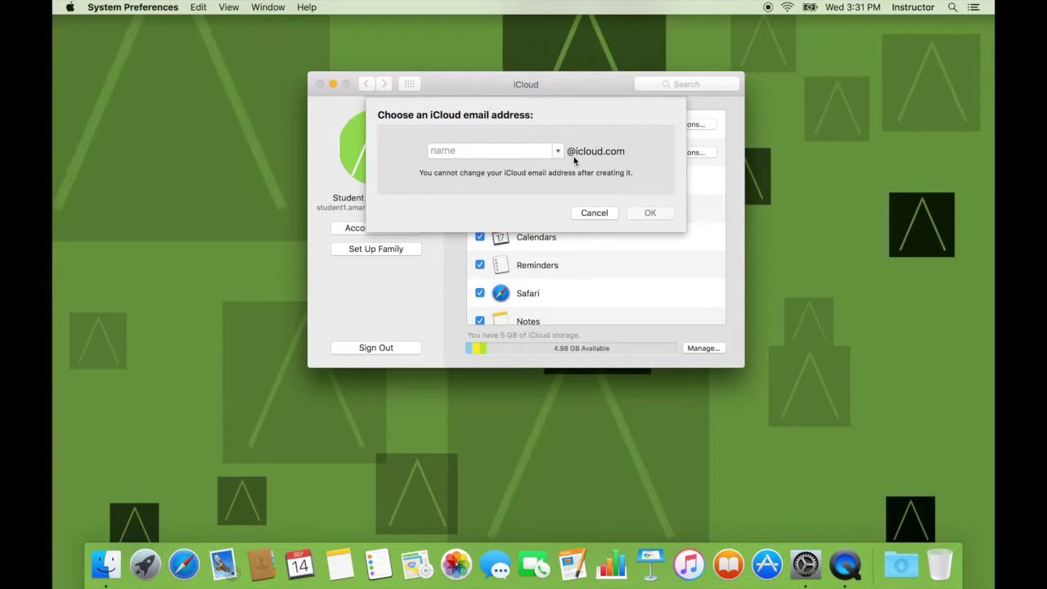
left_click(582, 213)
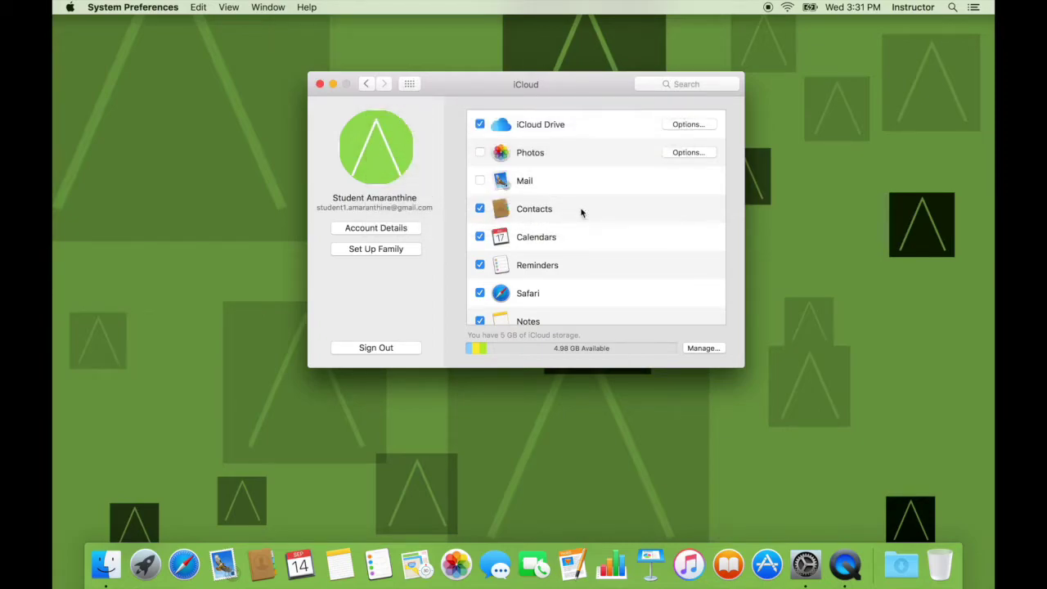
scroll(581, 212, "down", 5)
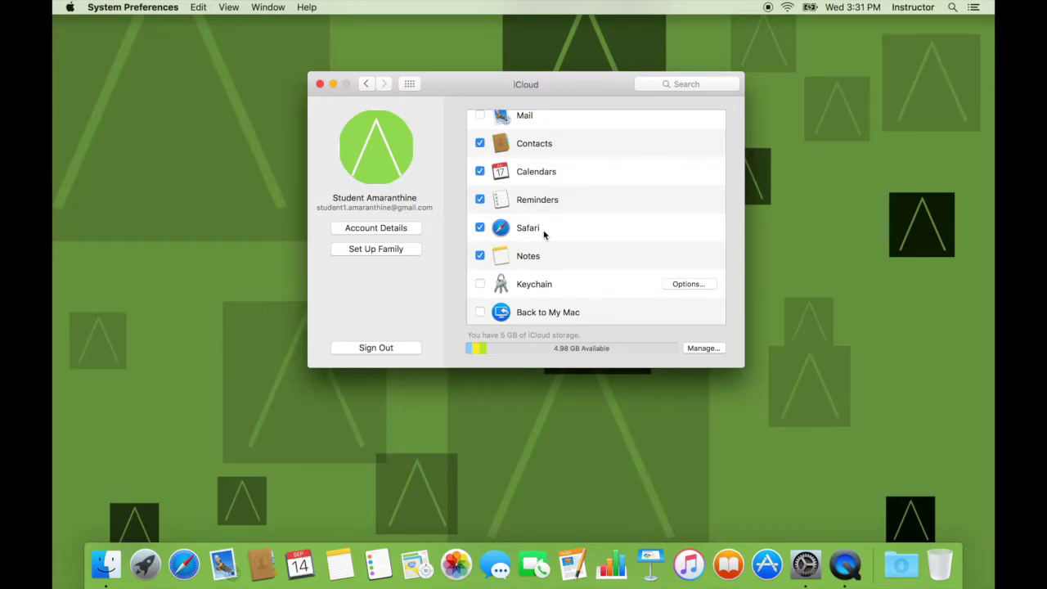
scroll(544, 235, "down", 2)
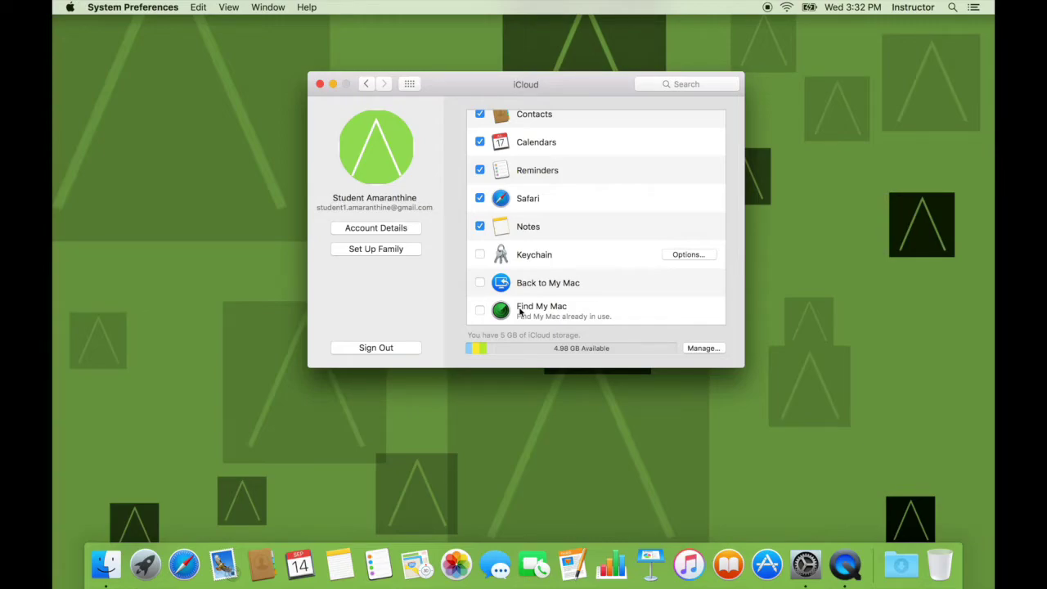
Review the account's contact, security, devices and payment details, then begin Family Sharing setup
left_click(366, 228)
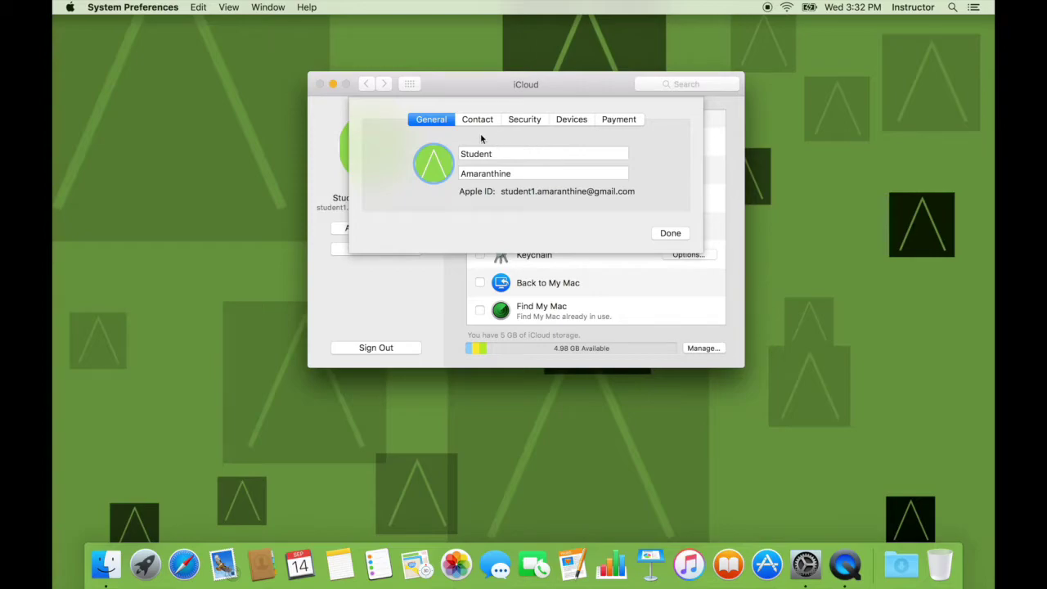
left_click(482, 120)
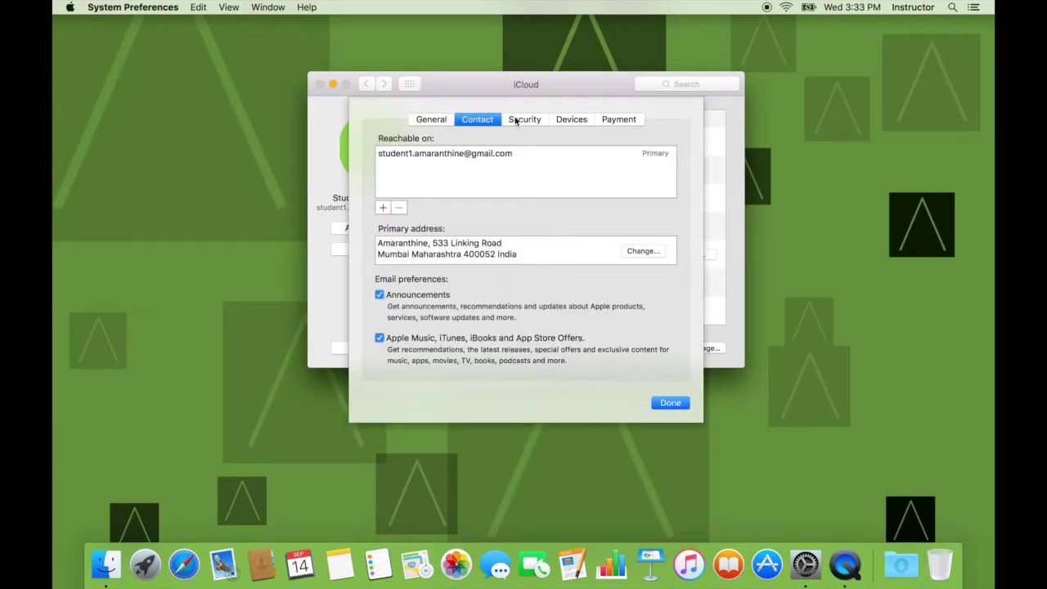
left_click(516, 121)
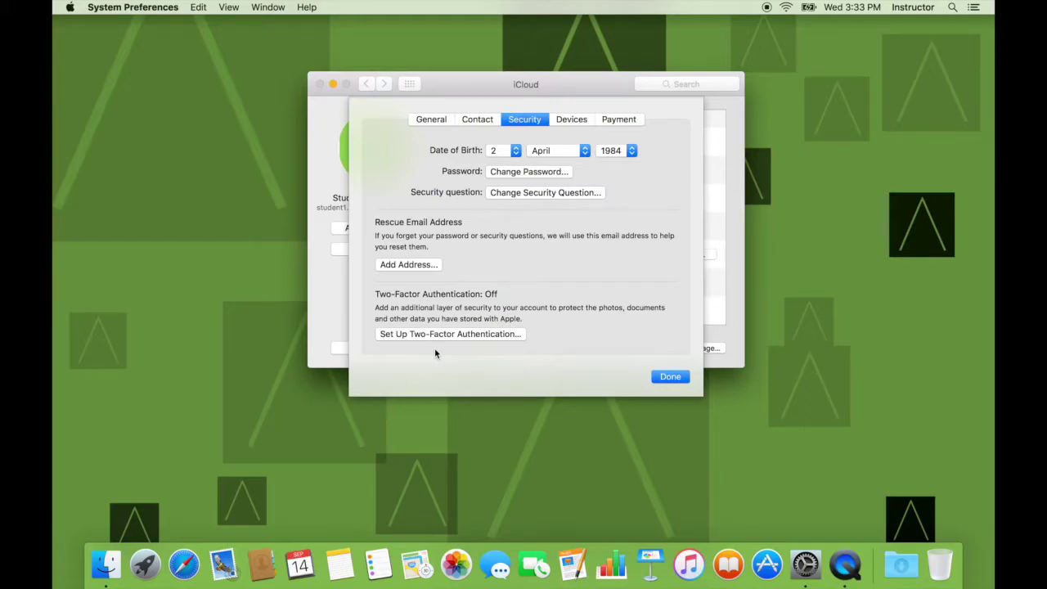
left_click(570, 121)
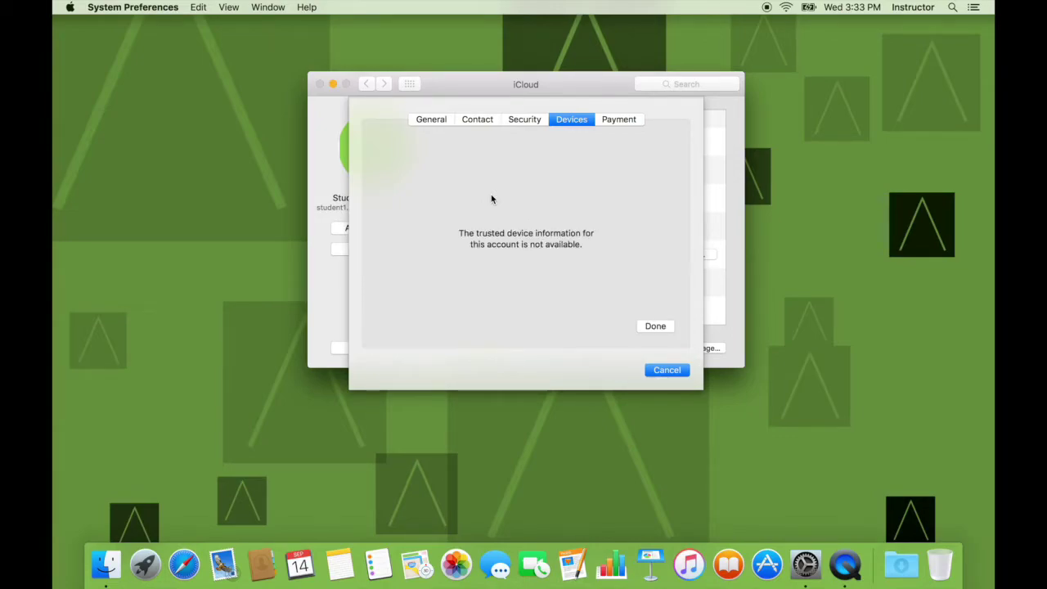
left_click(610, 119)
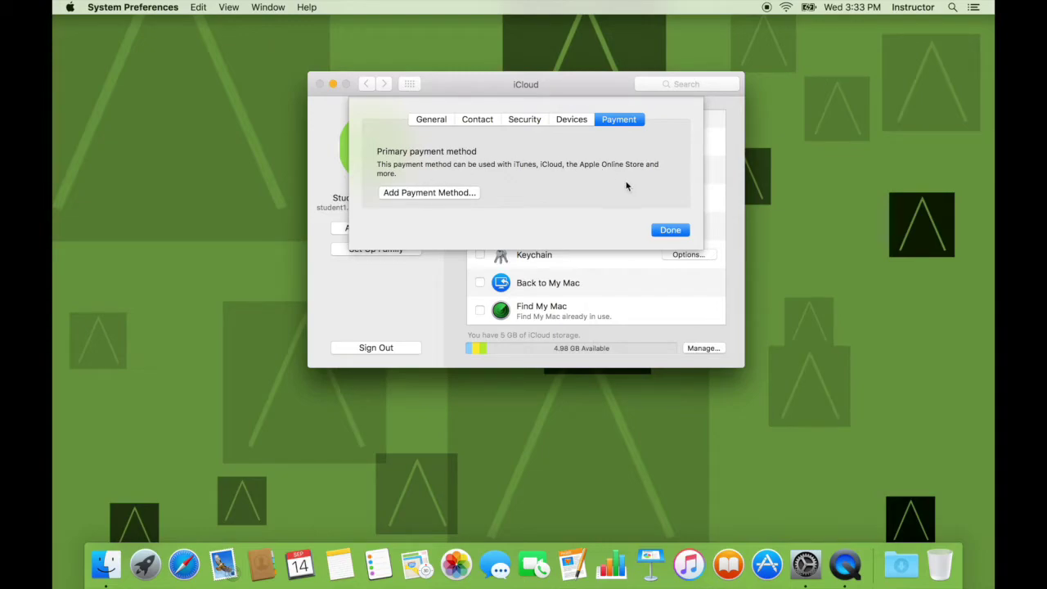
left_click(668, 233)
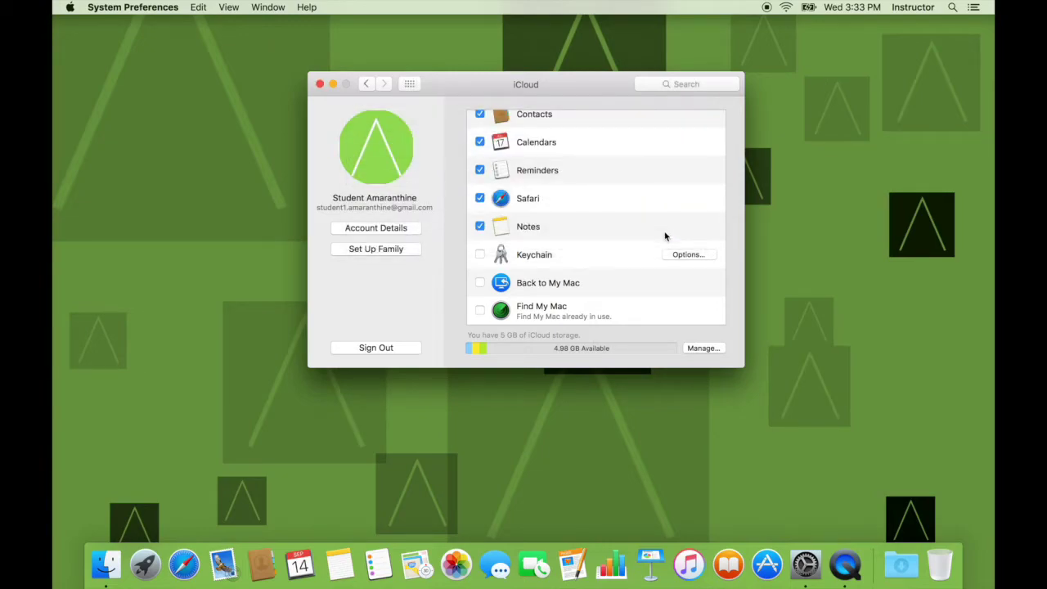
left_click(387, 249)
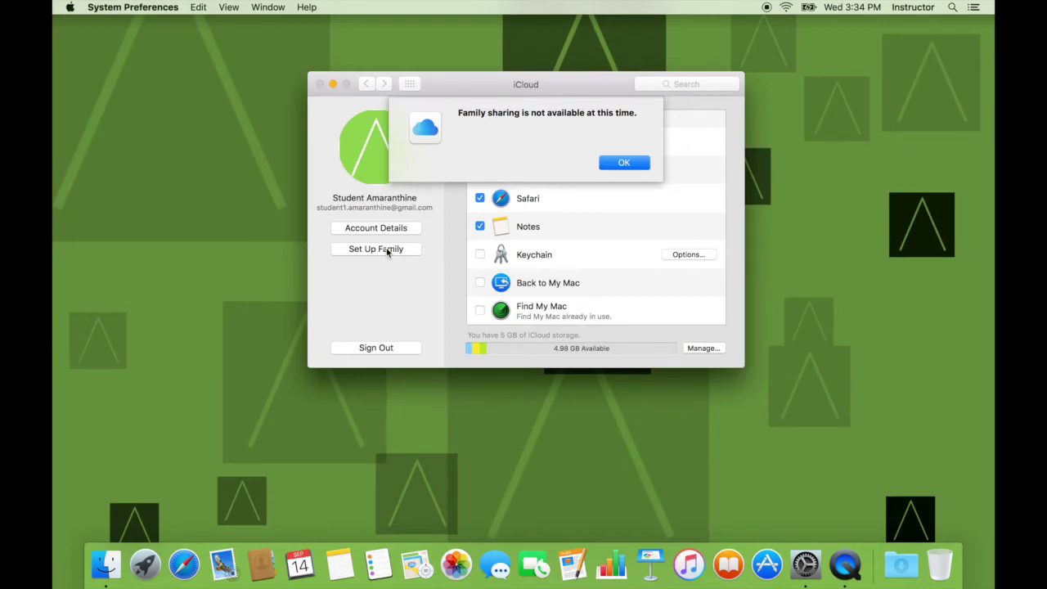
left_click(606, 166)
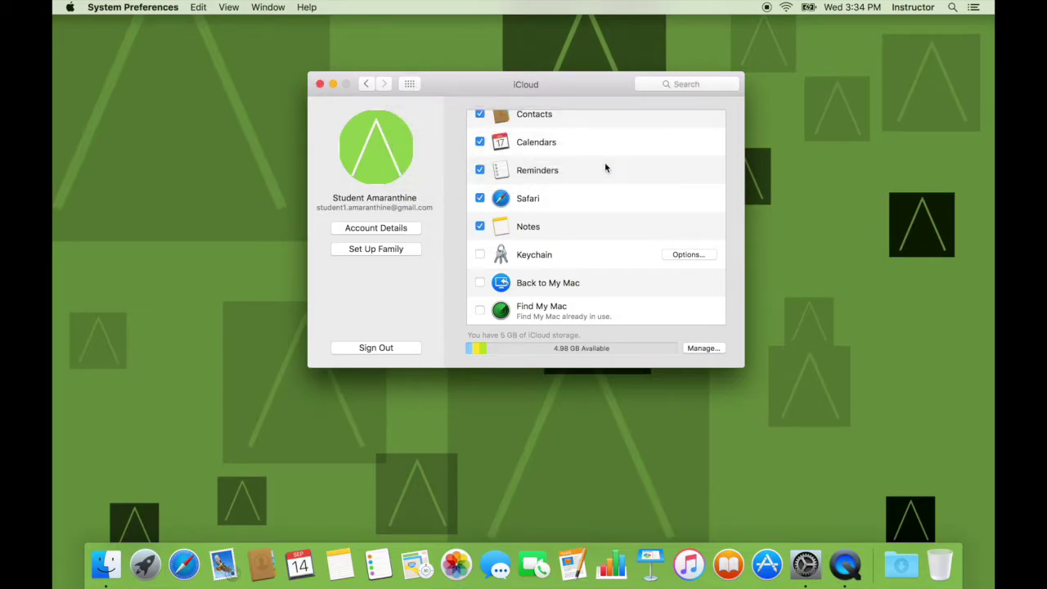
scroll(605, 168, "up", 5)
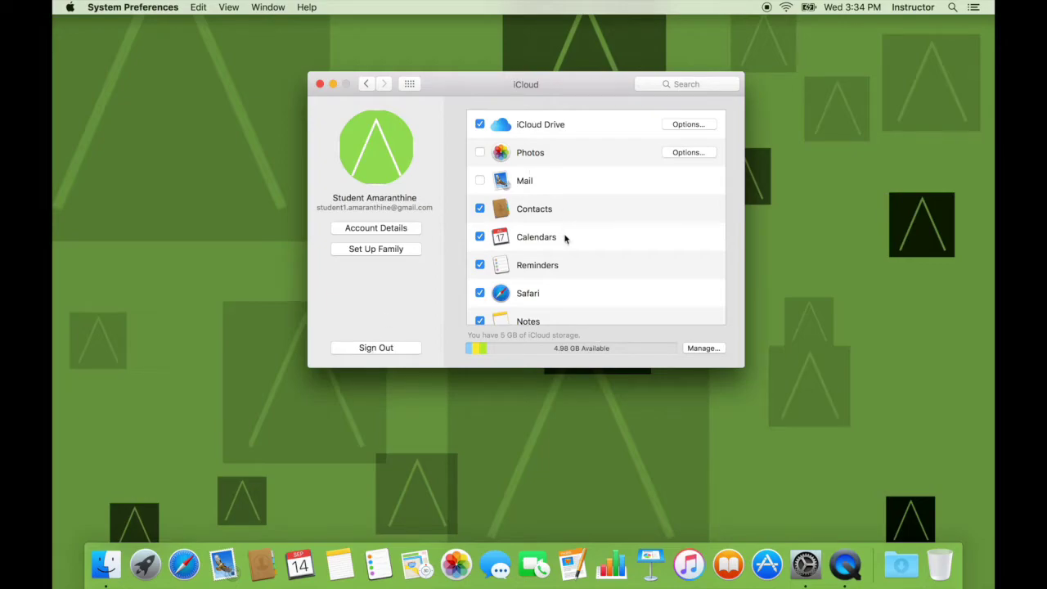
scroll(564, 237, "down", 3)
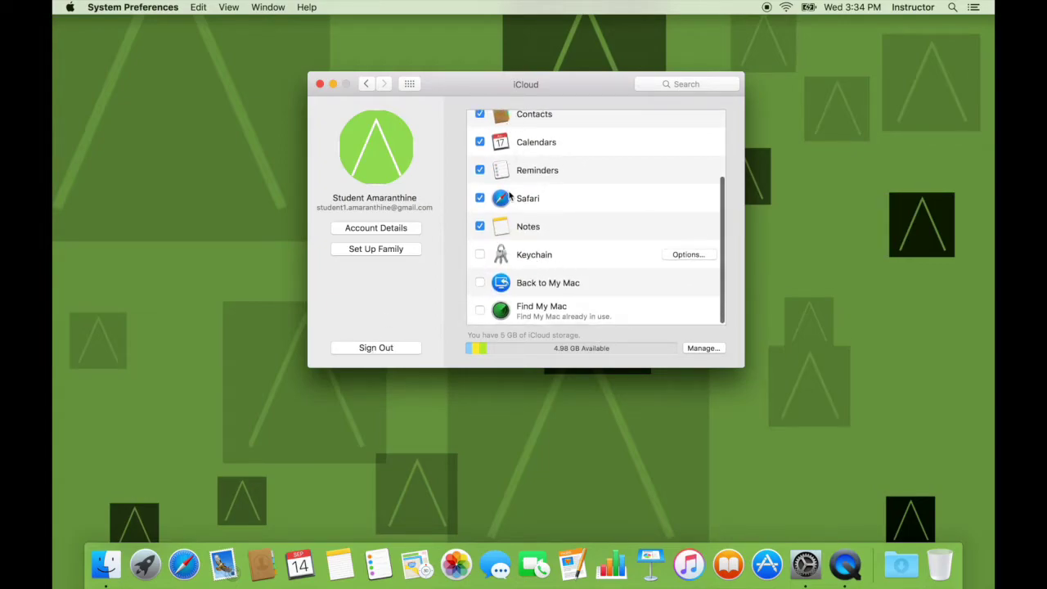
scroll(522, 131, "up", 3)
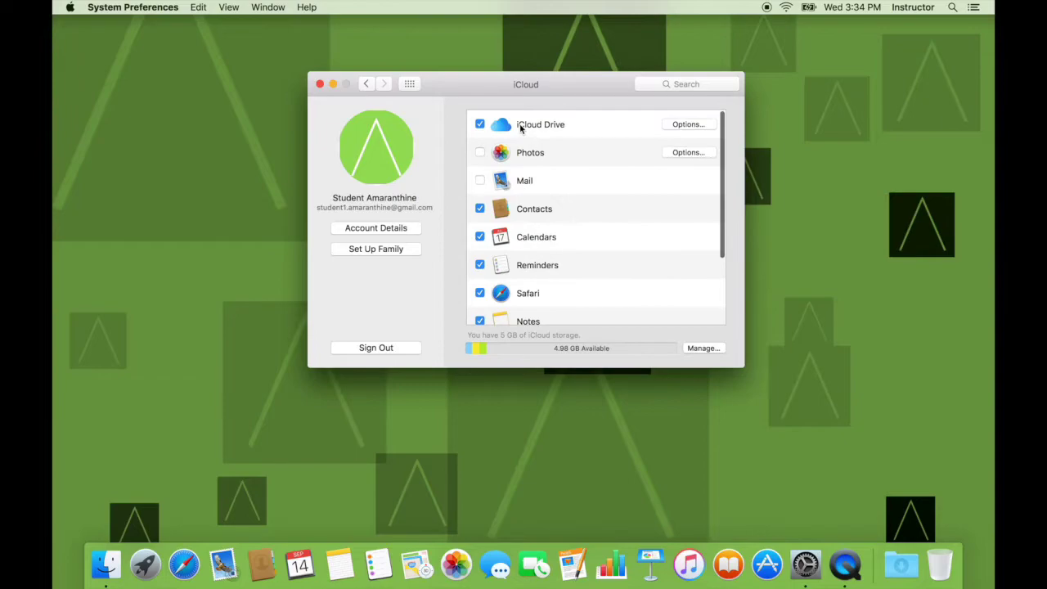
scroll(497, 315, "down", 3)
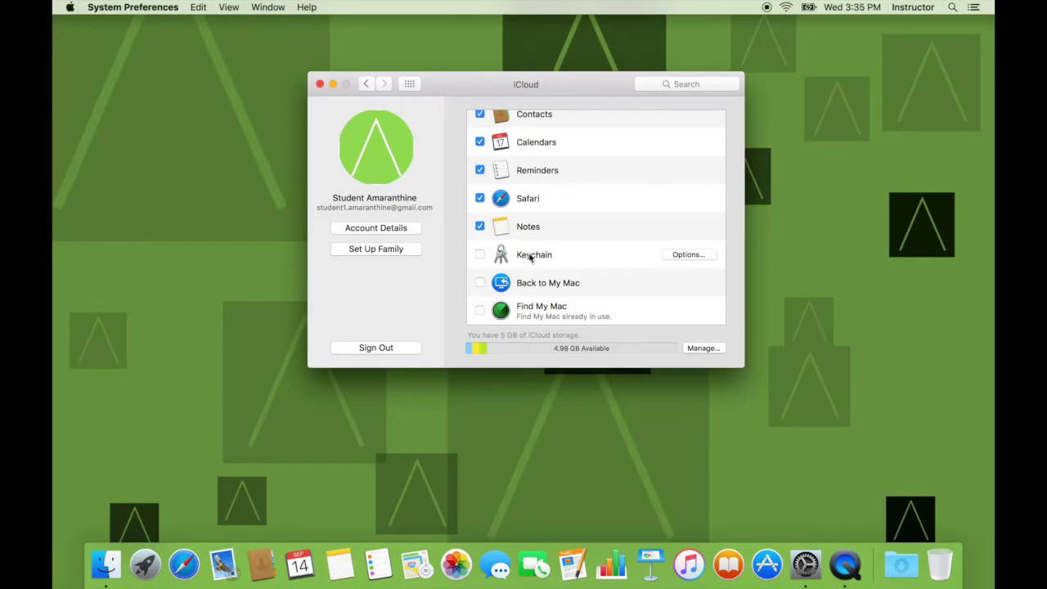
scroll(533, 168, "up", 3)
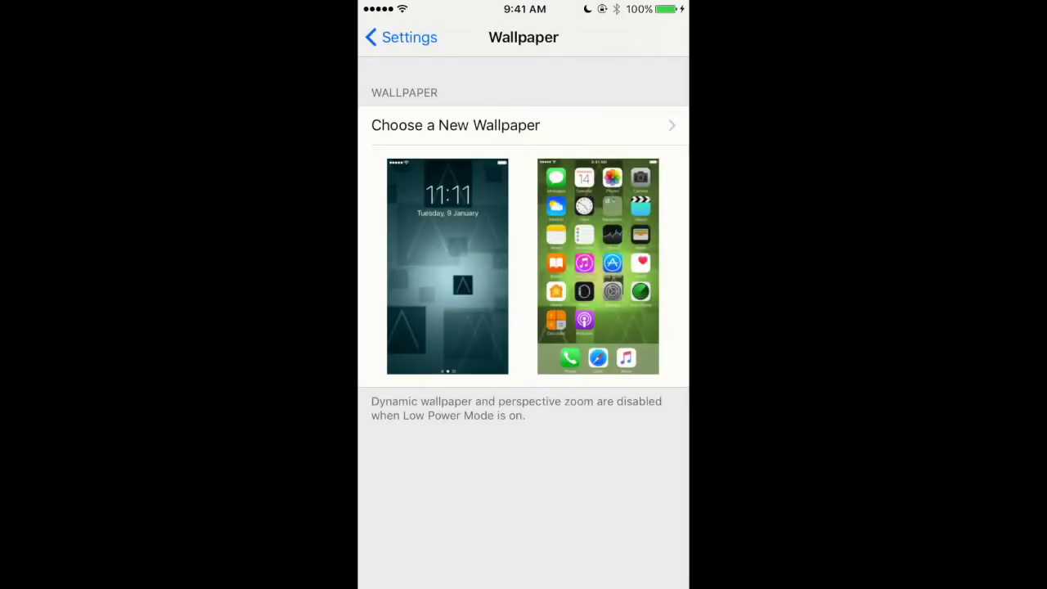
Return from Wallpaper to the main Settings list and open the iCloud row
left_click(397, 37)
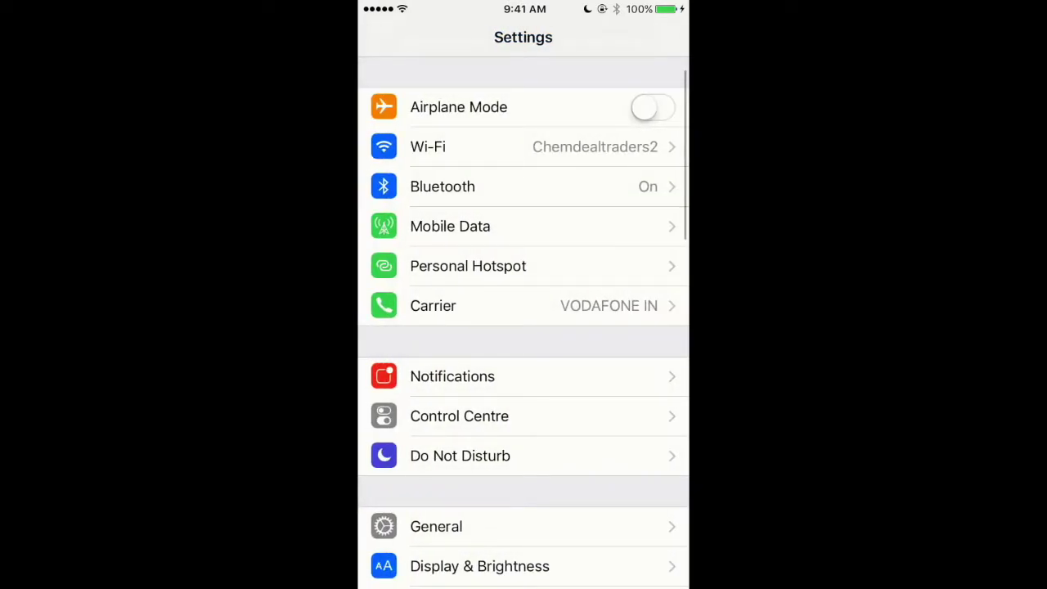
scroll(523, 327, "down", 5)
scroll(523, 327, "down", 3)
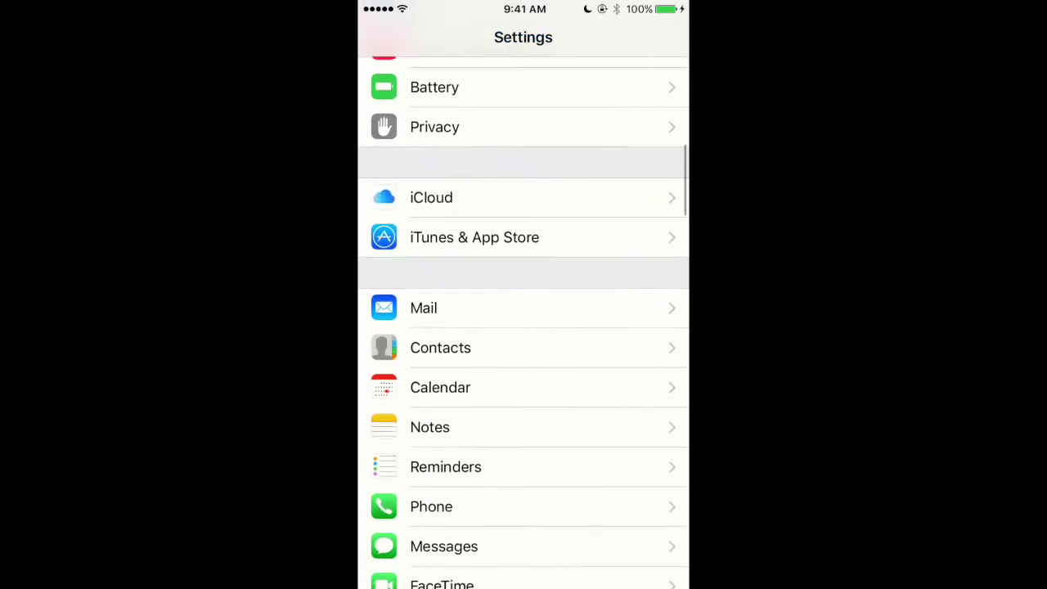
scroll(523, 327, "down", 1)
left_click(458, 149)
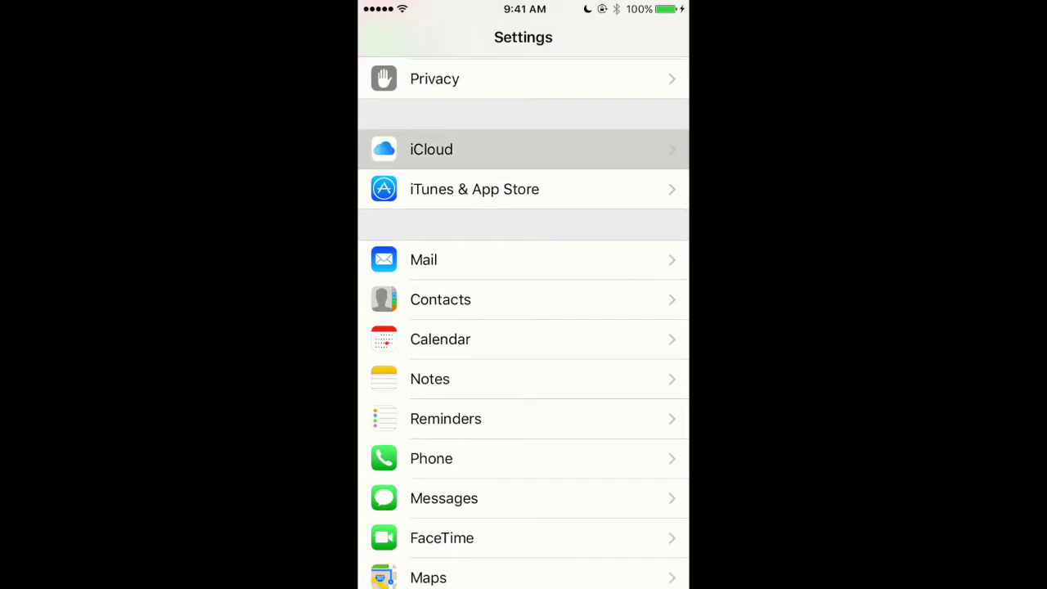
Enter the student's Apple ID e-mail address in the iCloud sign-in field
left_click(508, 107)
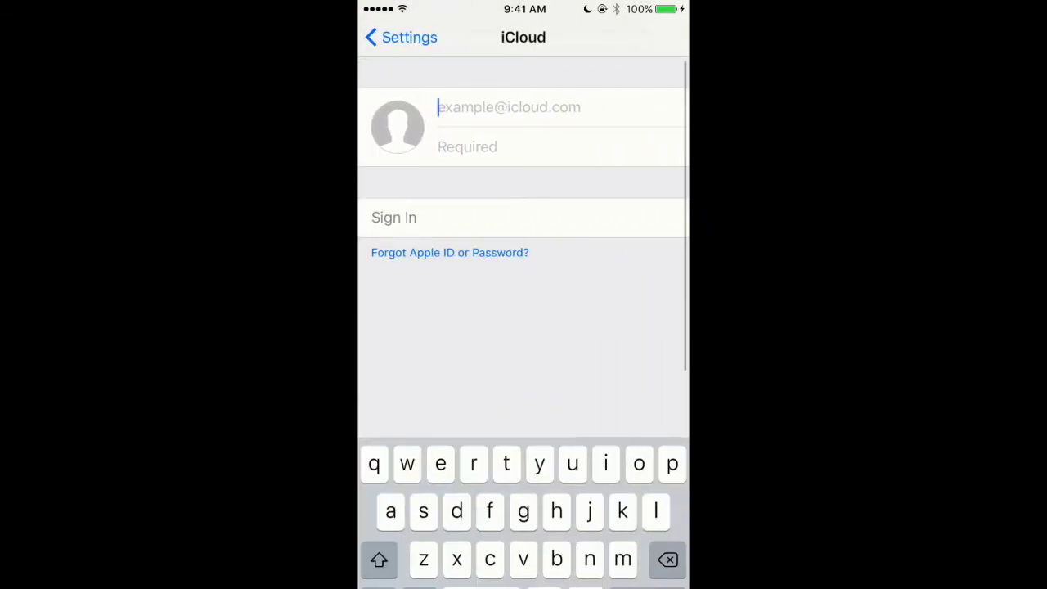
type("student")
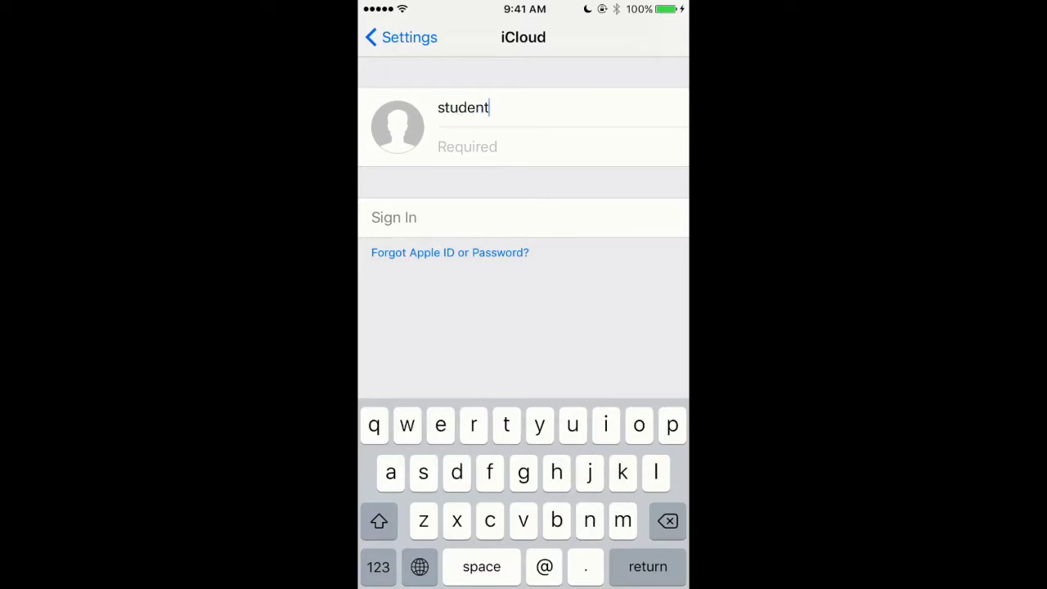
left_click(377, 566)
type("1")
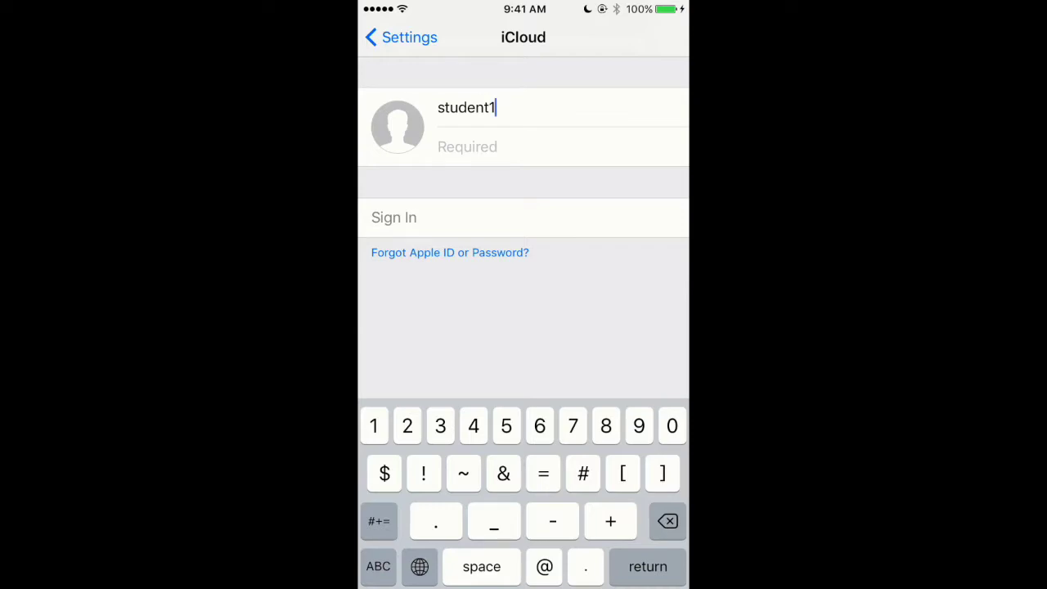
type(".")
left_click(378, 566)
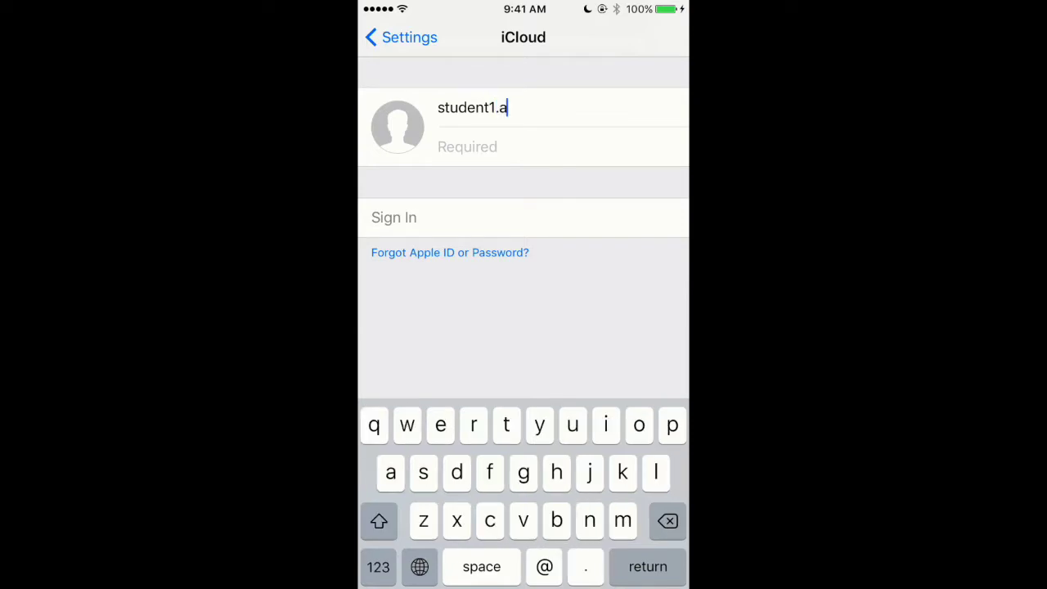
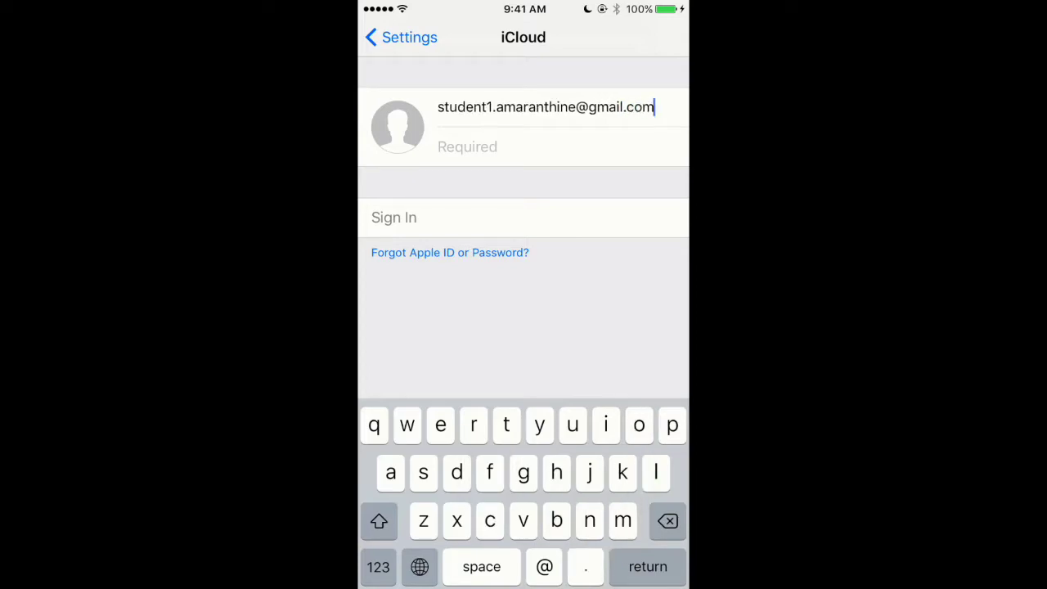
key("Return")
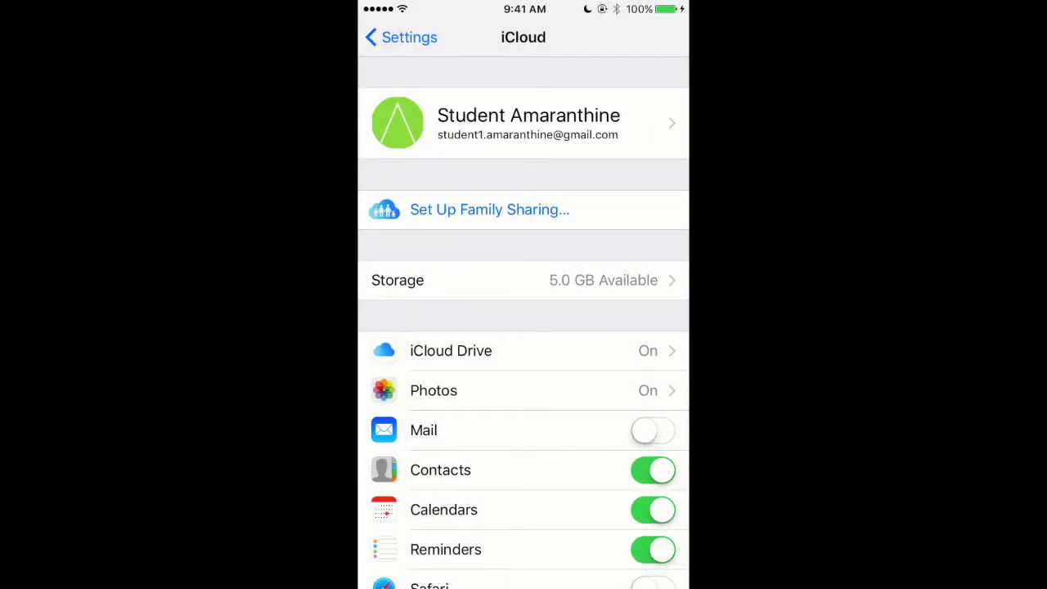
Dismiss the iCloud Backup alert and scroll through the iCloud service toggles
scroll(523, 327, "down", 2)
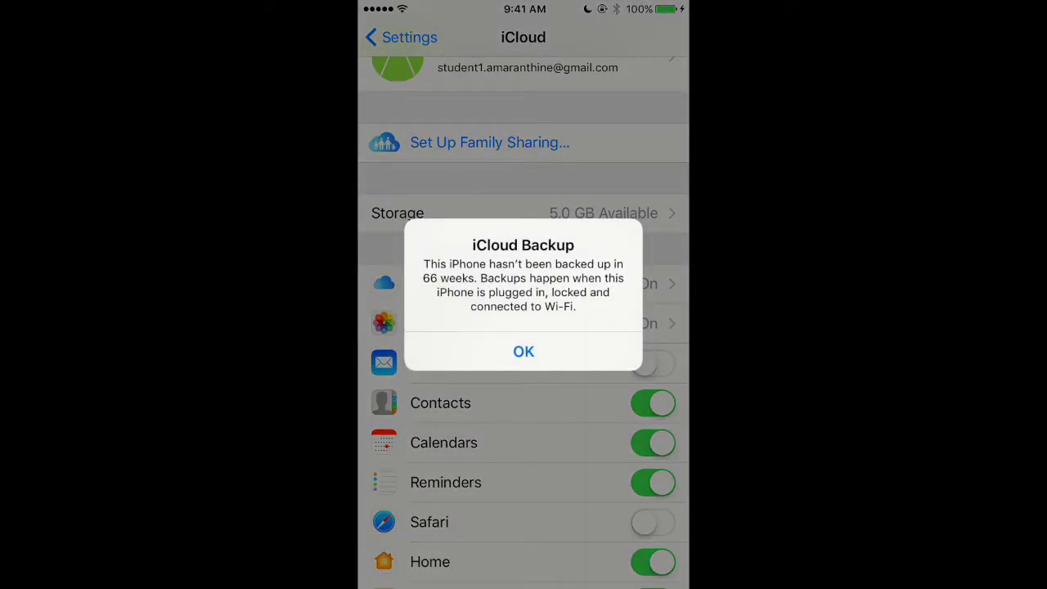
left_click(523, 351)
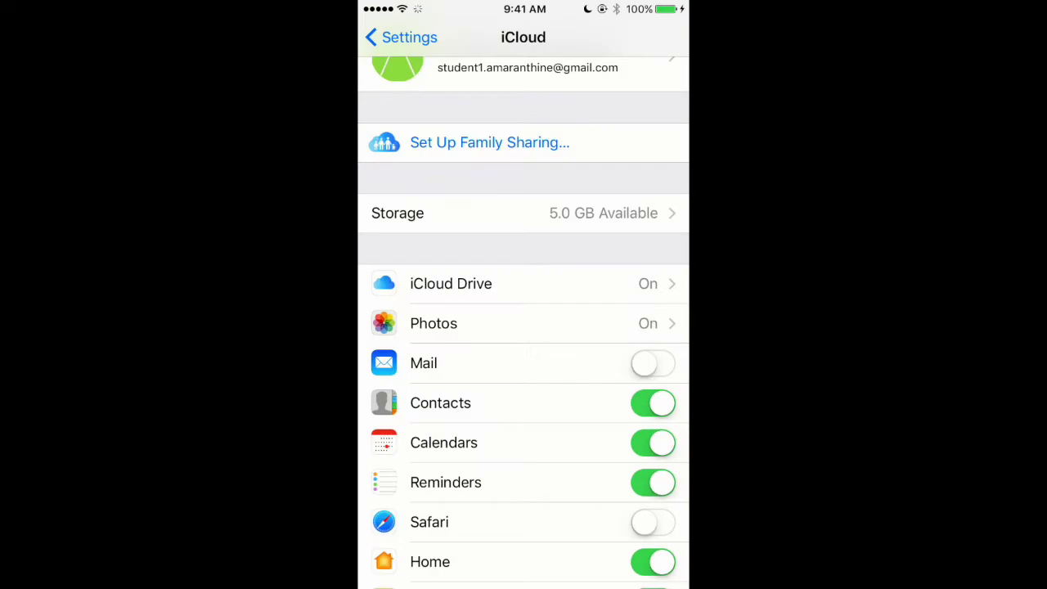
scroll(523, 327, "down", 3)
scroll(523, 327, "down", 4)
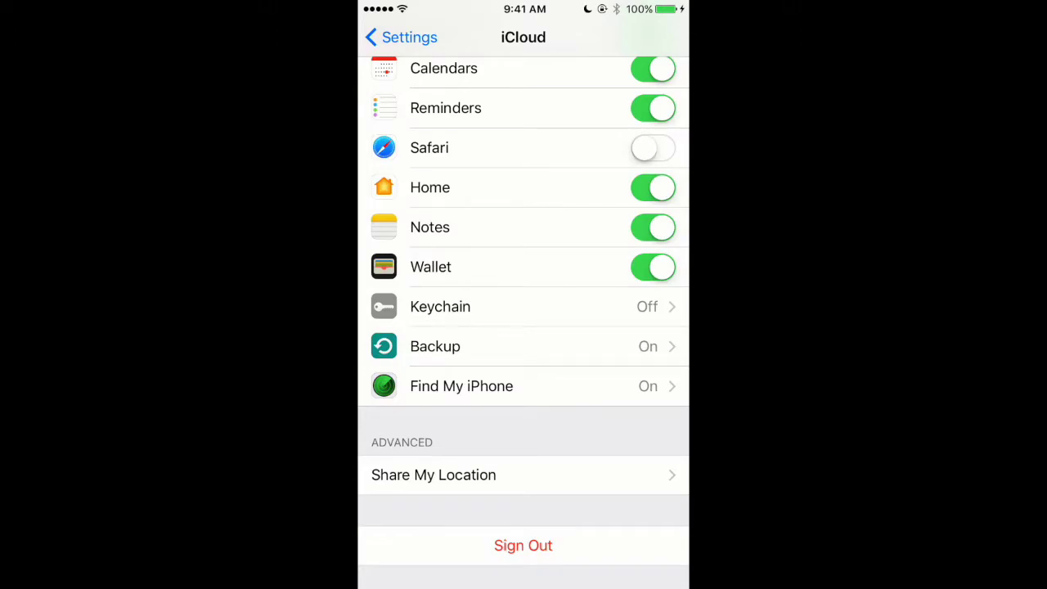
scroll(524, 327, "up", 4)
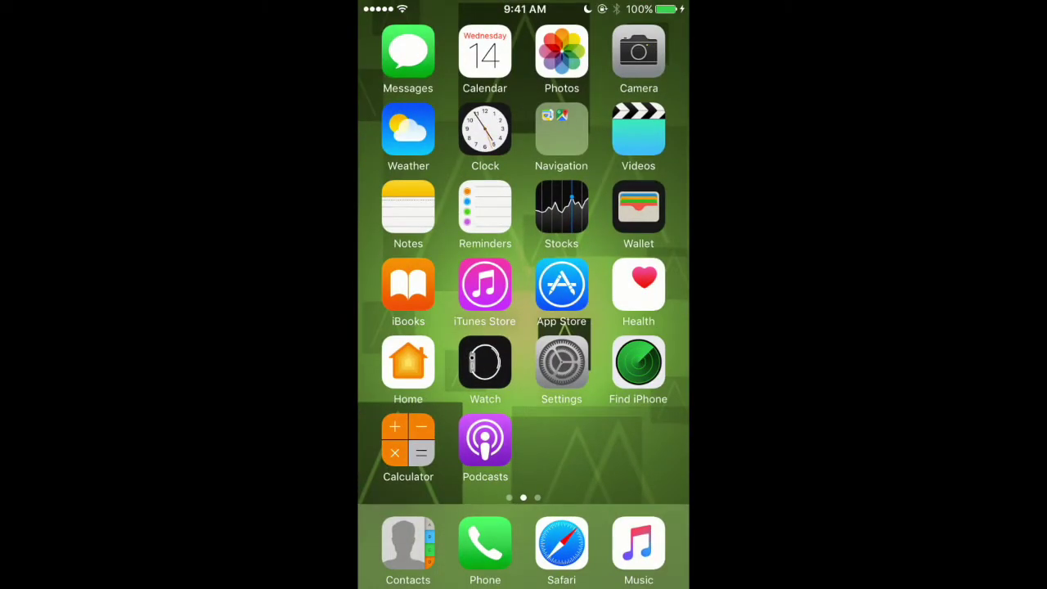
Create and save contact 'Student Demo' with company 'Demo' and a home phone number
left_click(408, 542)
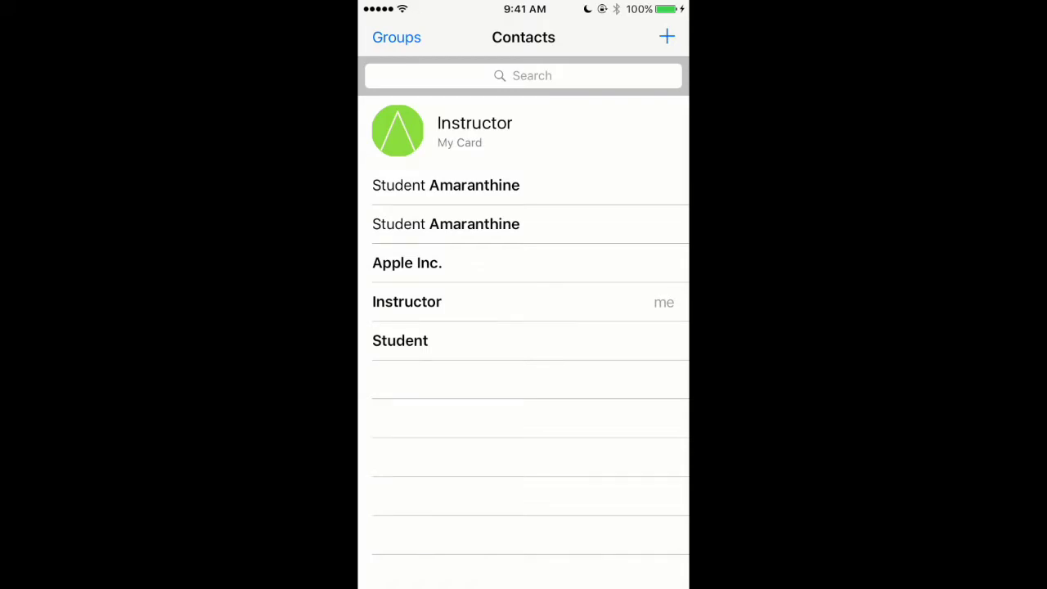
left_click(667, 37)
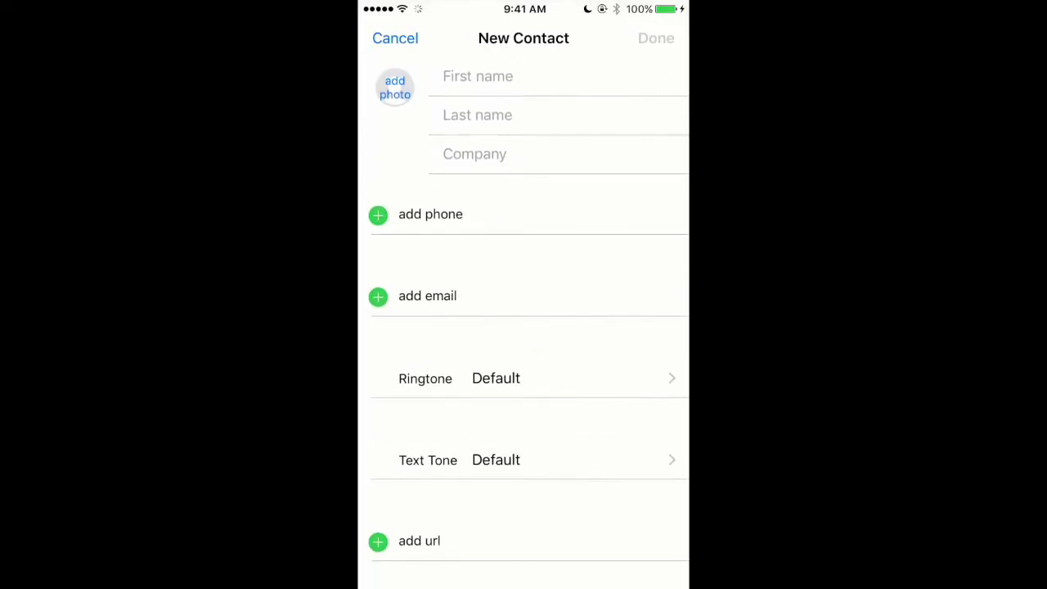
type("St")
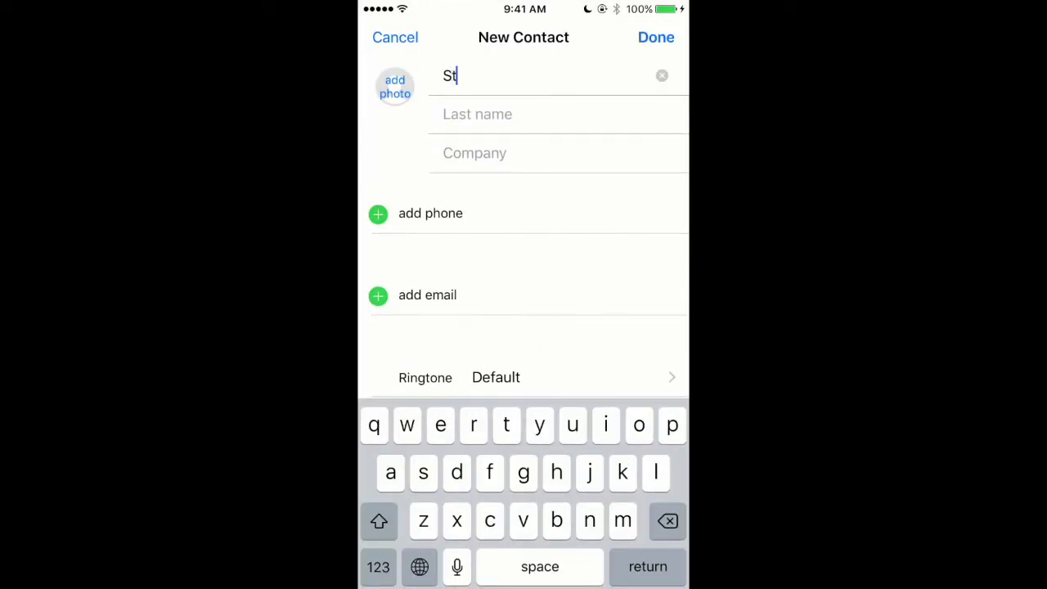
type("udent")
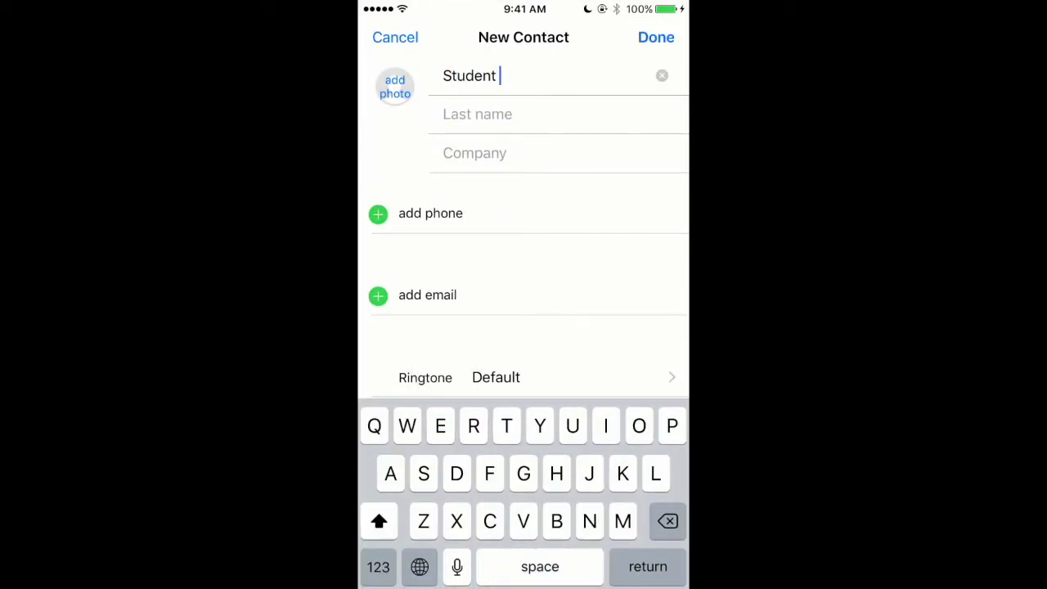
left_click(477, 114)
type("Demo")
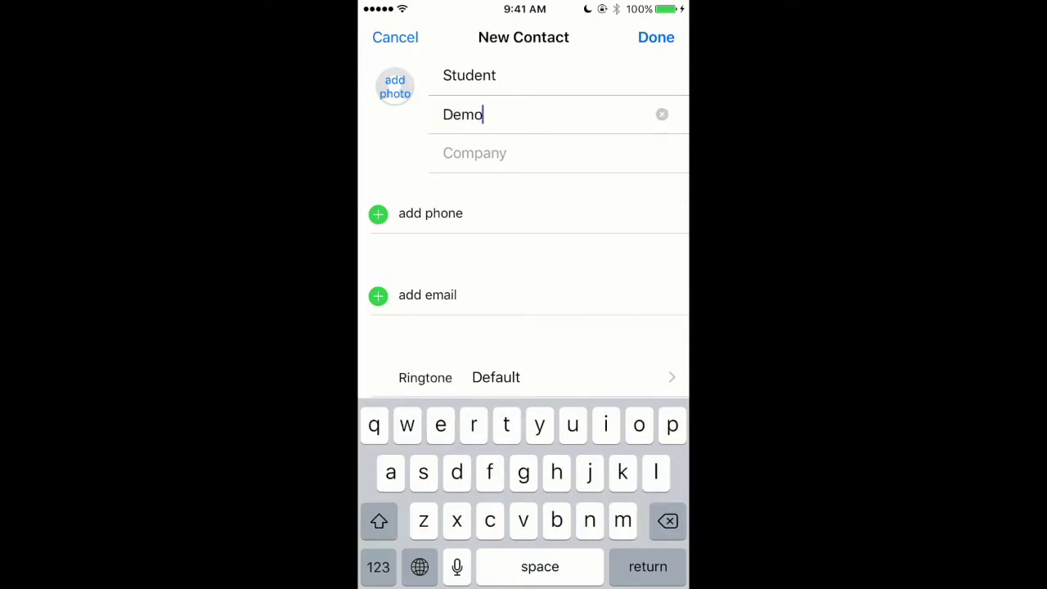
left_click(475, 153)
type("Dem")
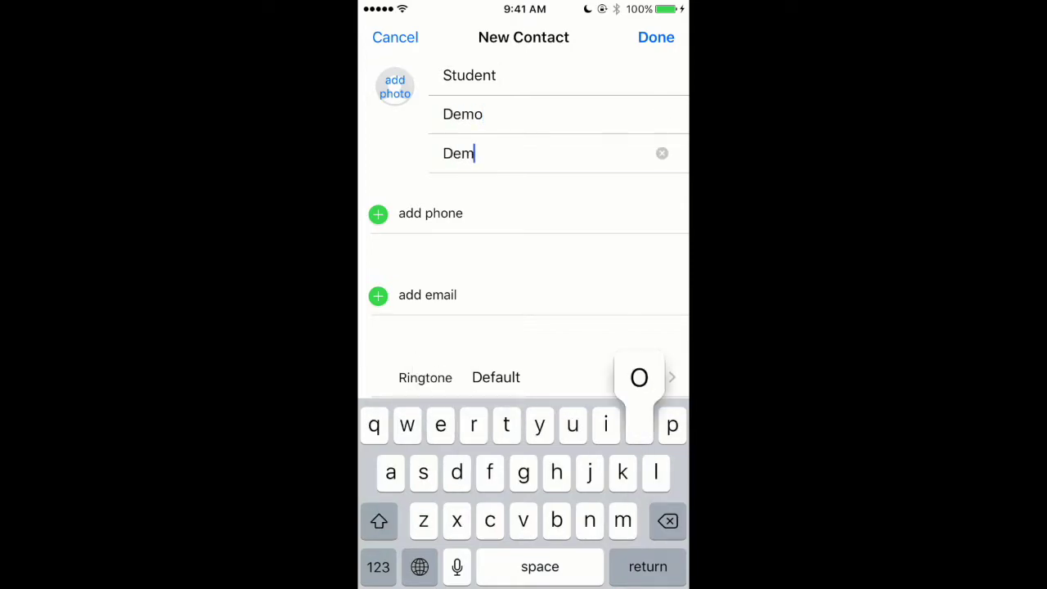
type("o")
left_click(430, 213)
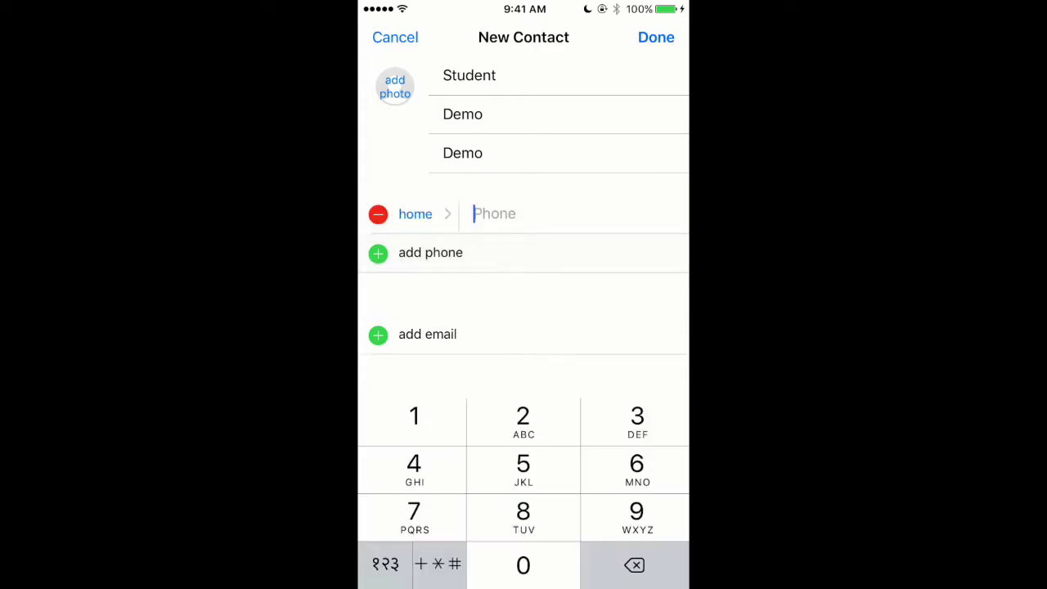
type("98712 ")
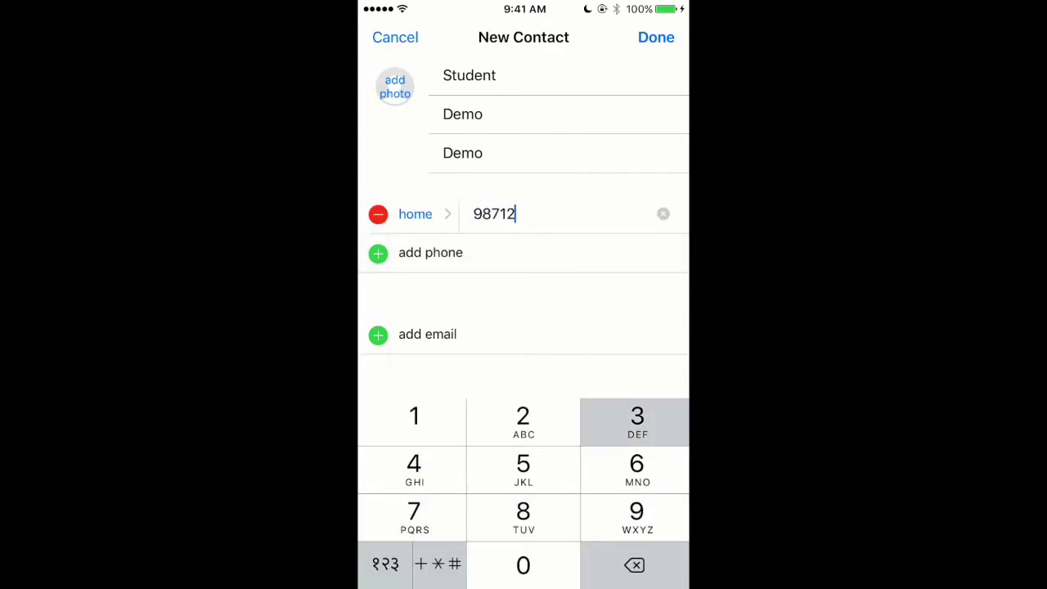
type("3654")
left_click(656, 37)
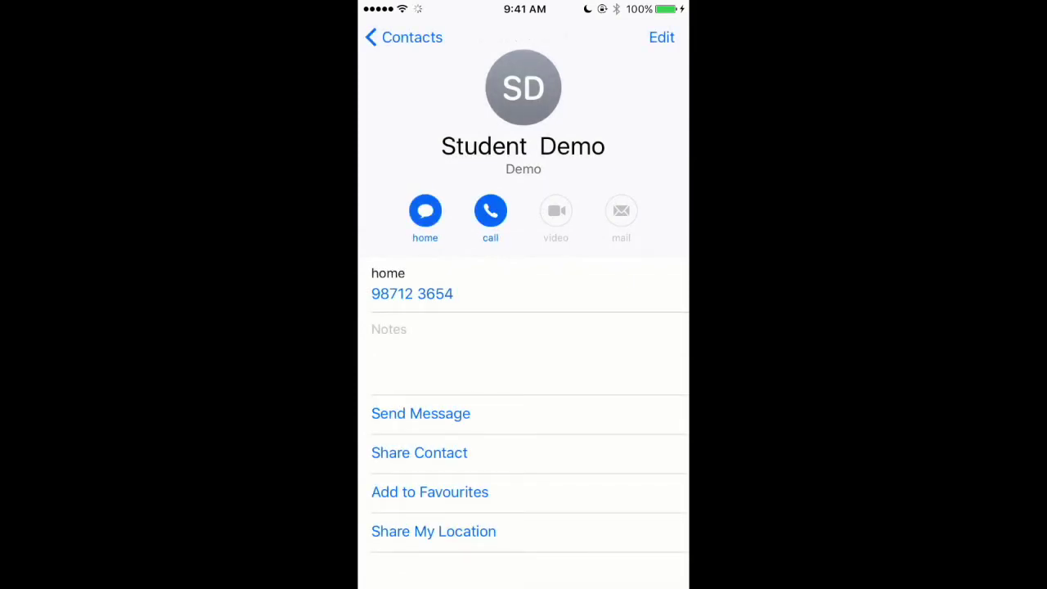
left_click(405, 36)
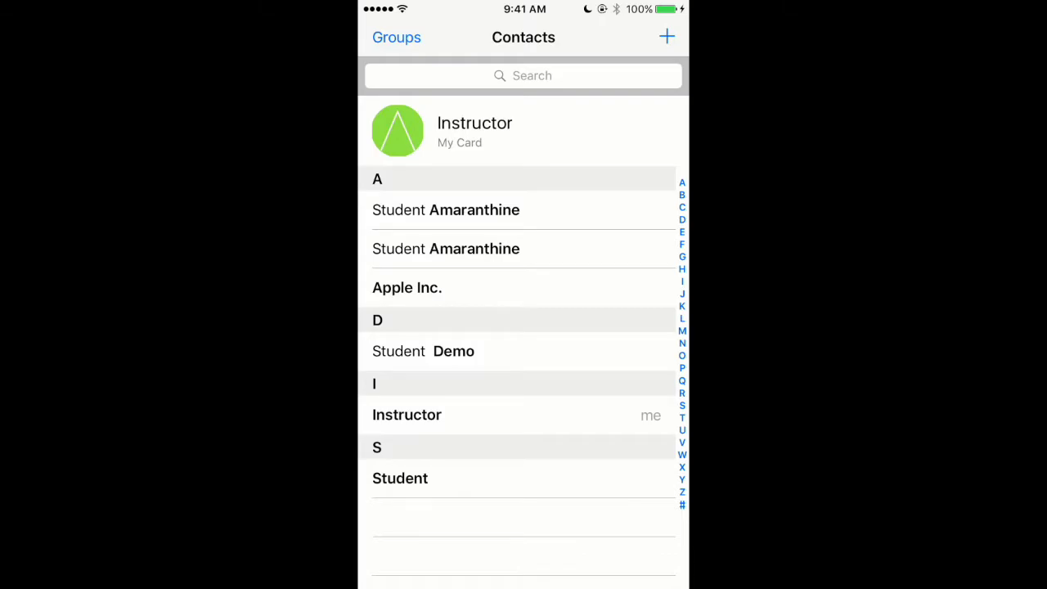
Go to the home screen and open iCloud Drive through a Spotlight search for 'iclou'
key("super+shift+h")
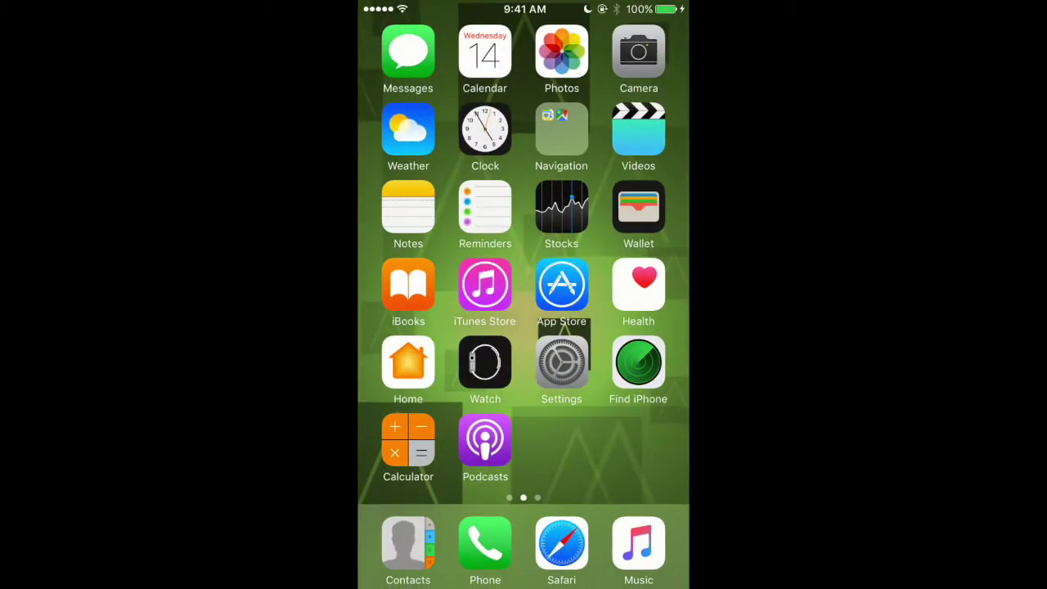
left_click(562, 362)
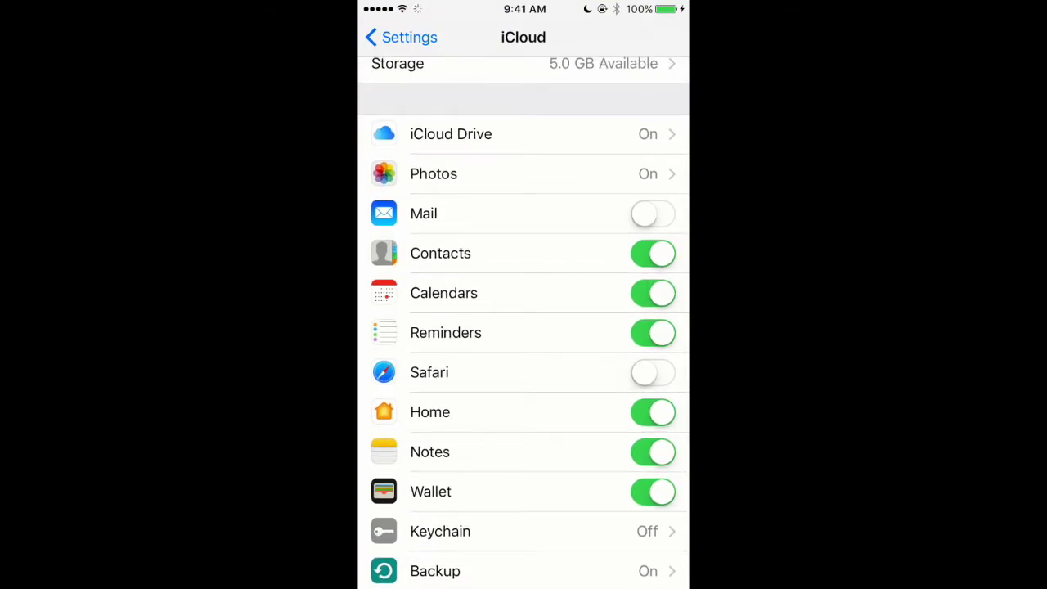
key("super+shift+h")
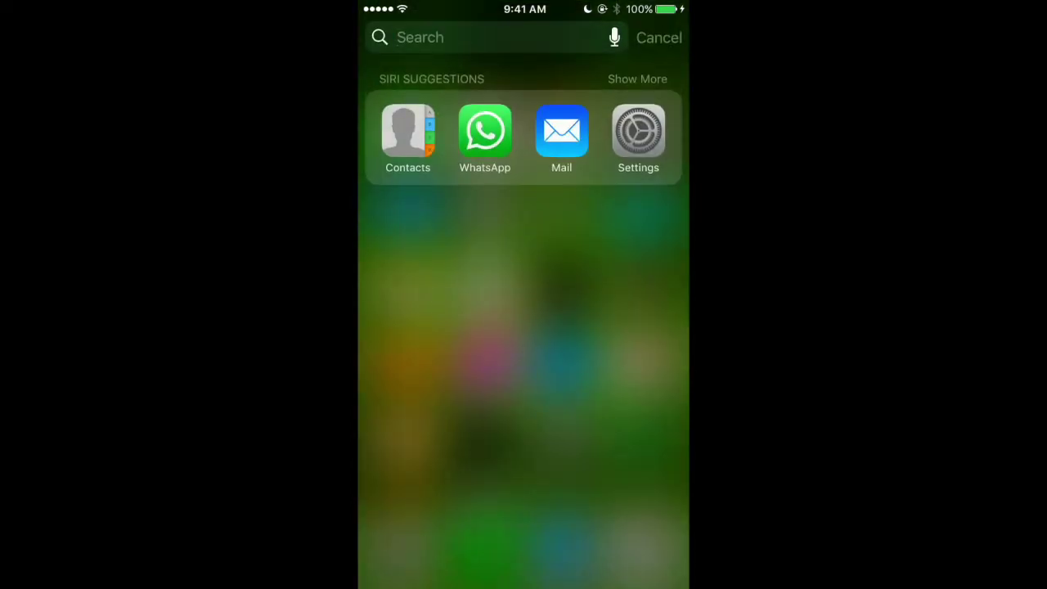
type("iclou")
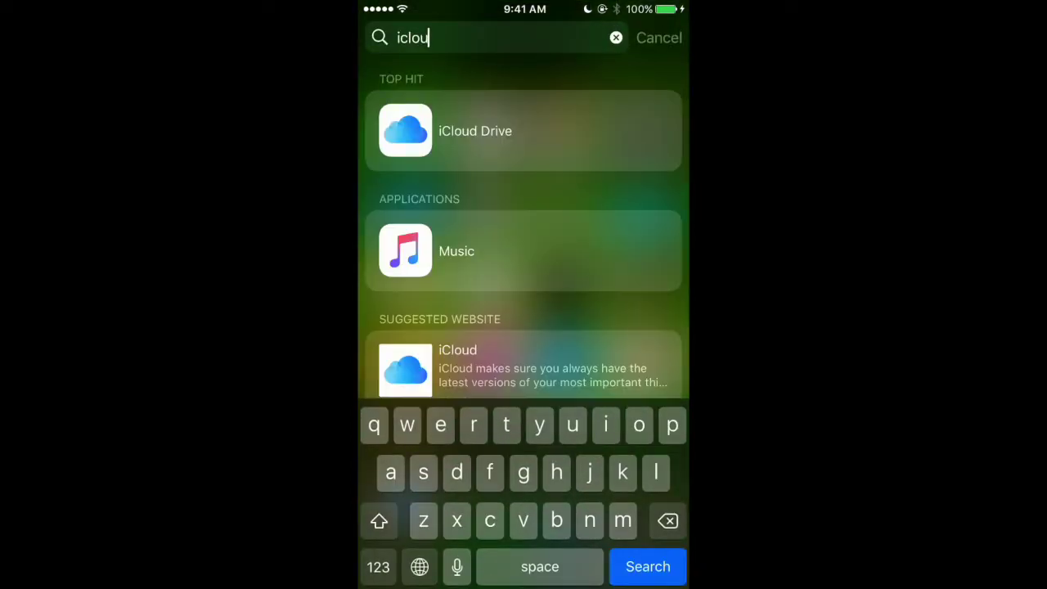
left_click(491, 128)
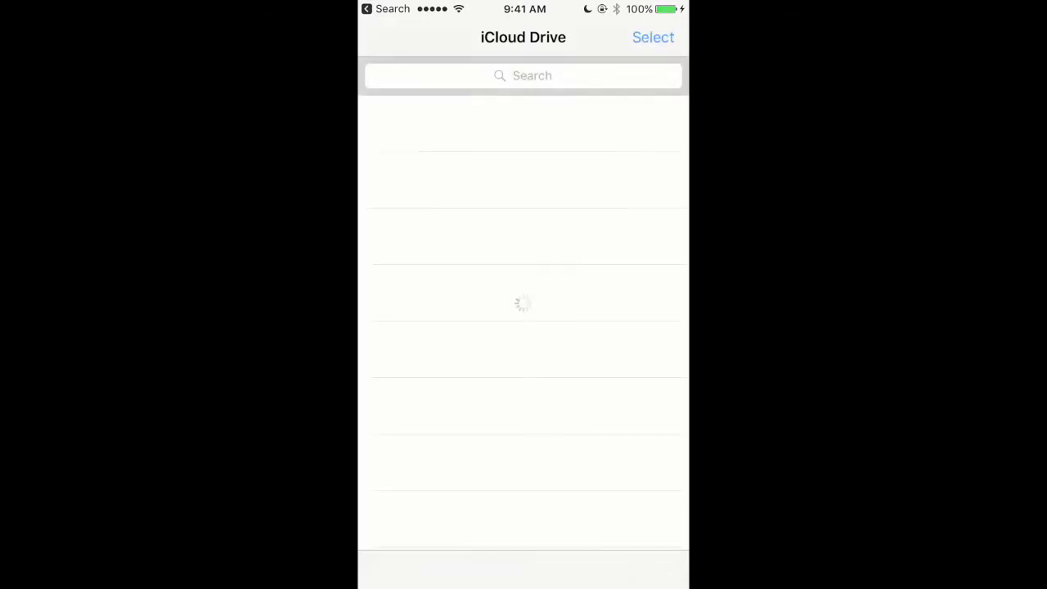
Open the Pages folder, dismiss the Pages notices, and return to iCloud Drive's top level
left_click(449, 180)
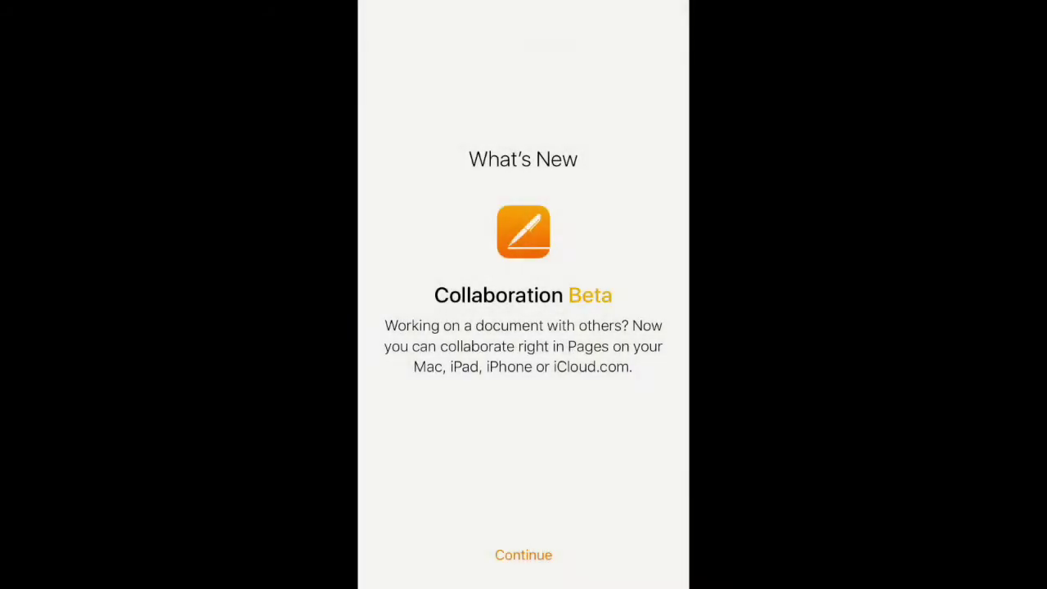
left_click(523, 555)
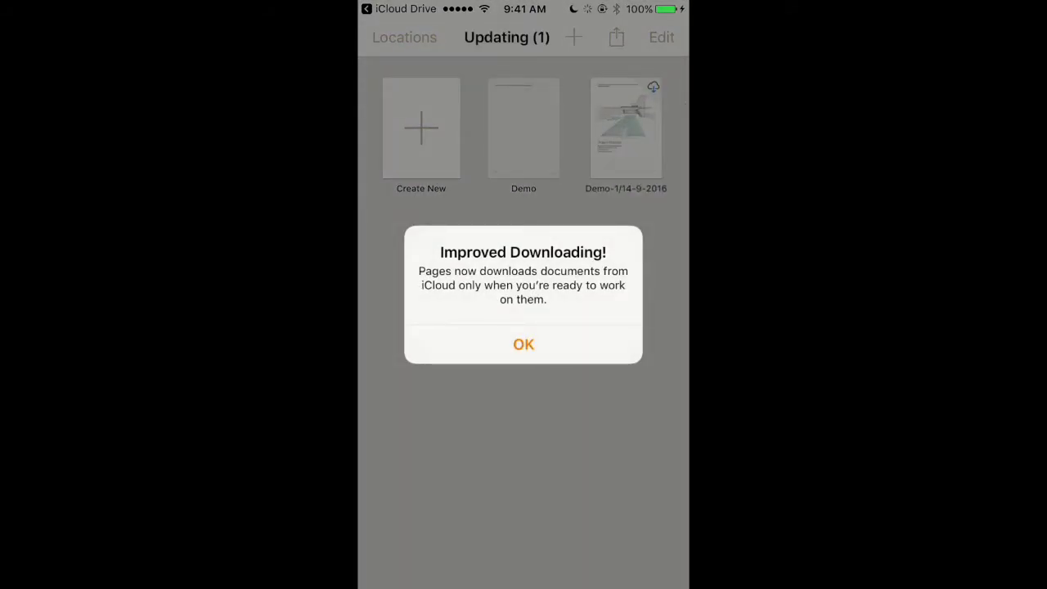
left_click(523, 344)
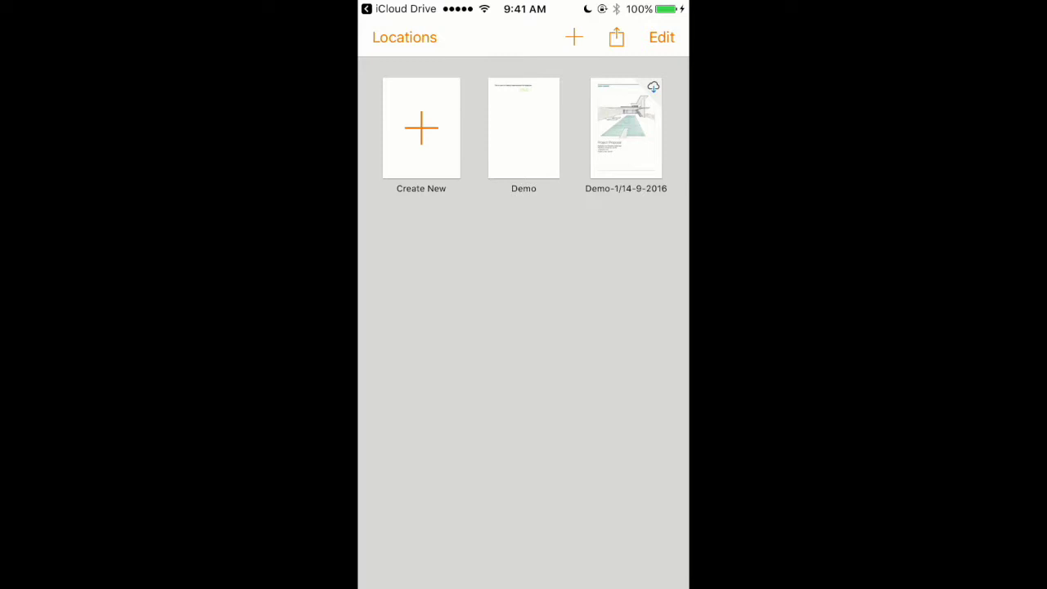
left_click(401, 9)
left_click(401, 36)
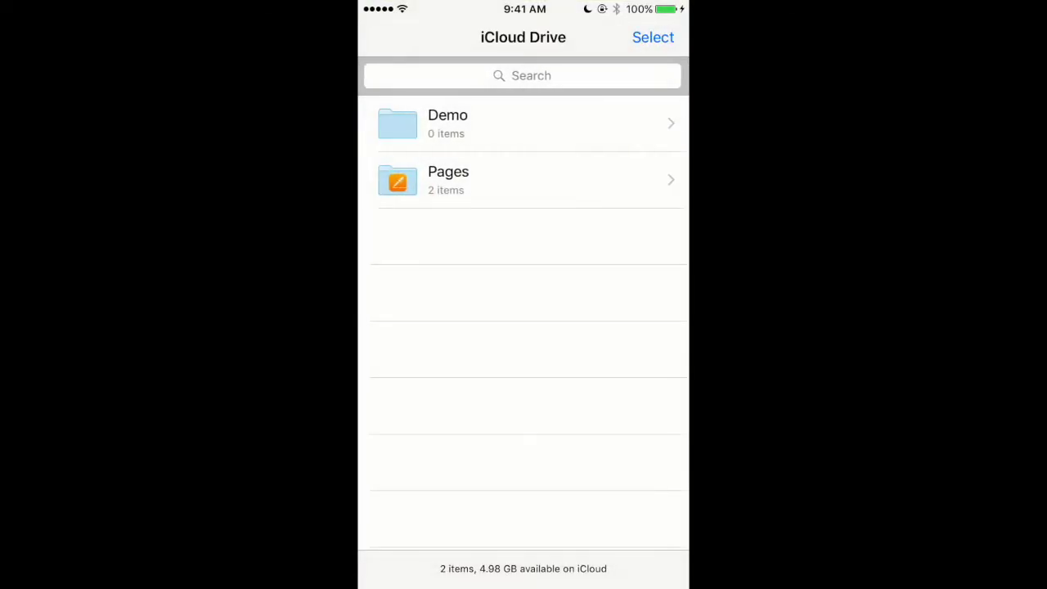
left_click(398, 280)
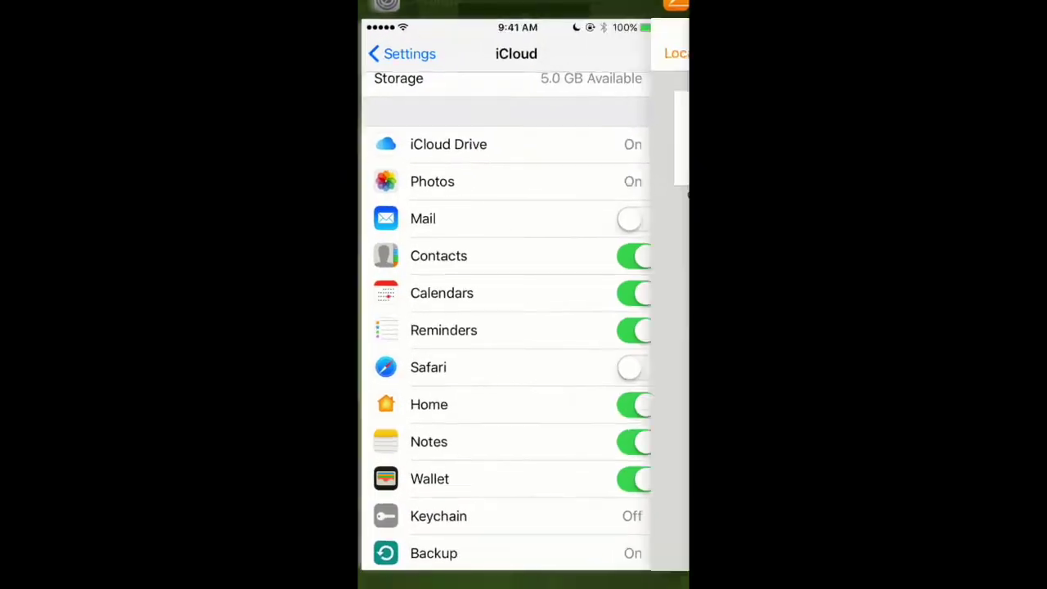
scroll(524, 327, "up", 3)
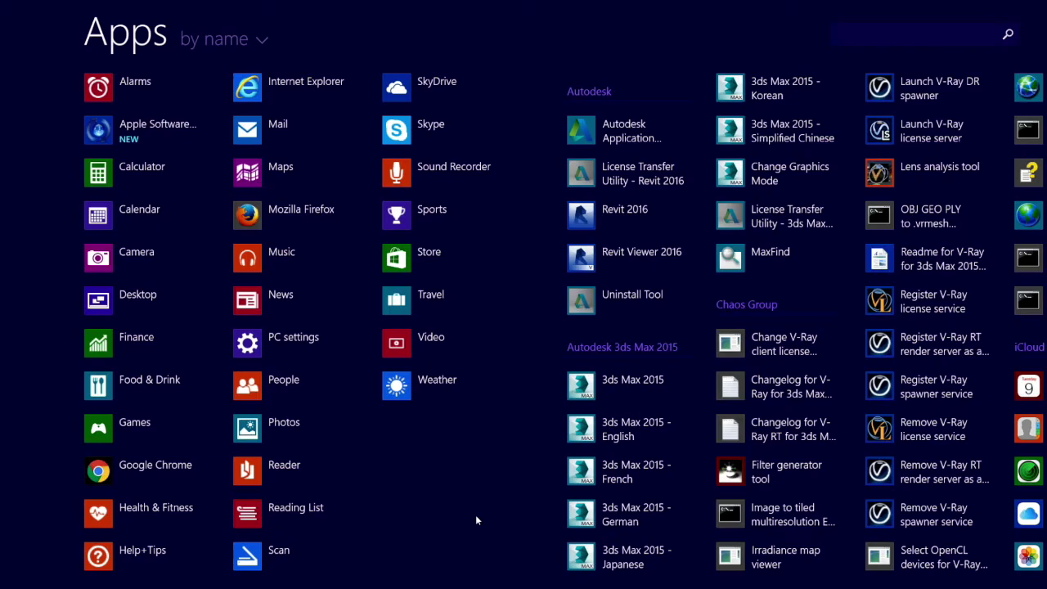
Launch iCloud for Windows from the Start screen's app list and select its Apple ID field
scroll(476, 520, "down", 5)
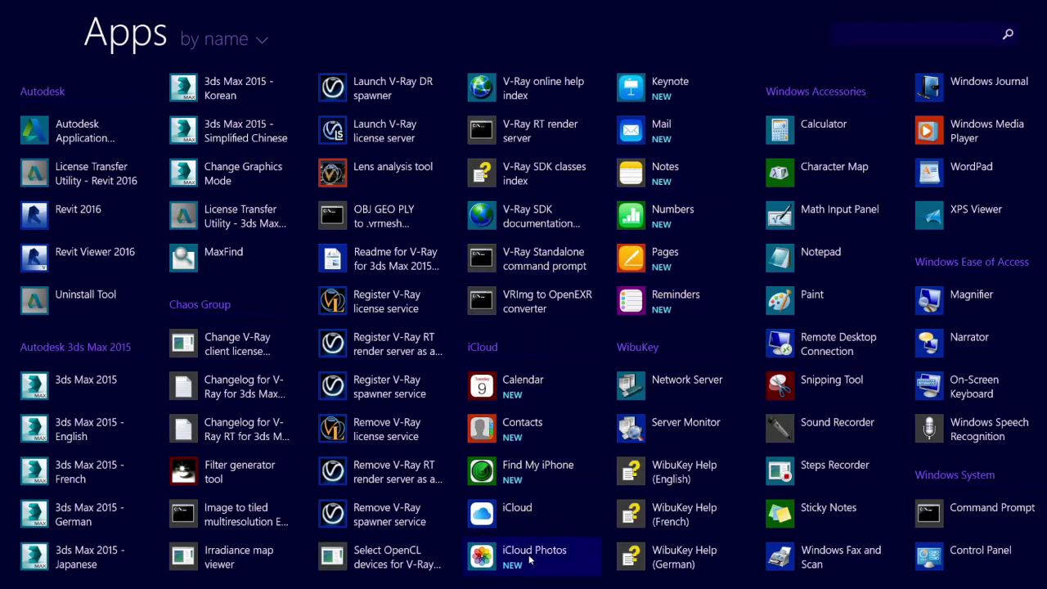
left_click(508, 512)
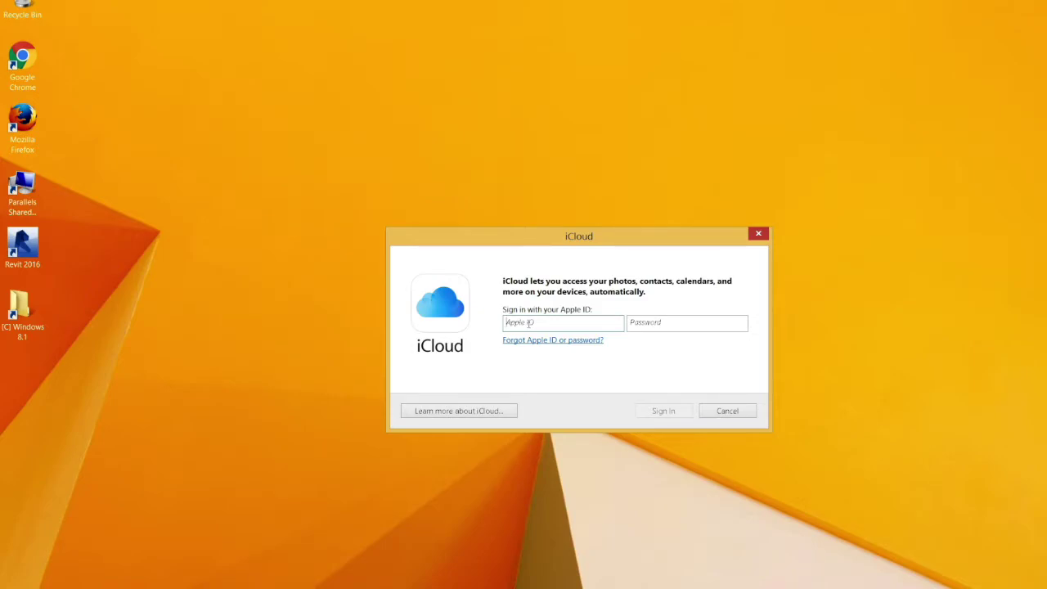
left_click(529, 324)
Sign in to iCloud for Windows with the Apple ID and the account password
key("Tab")
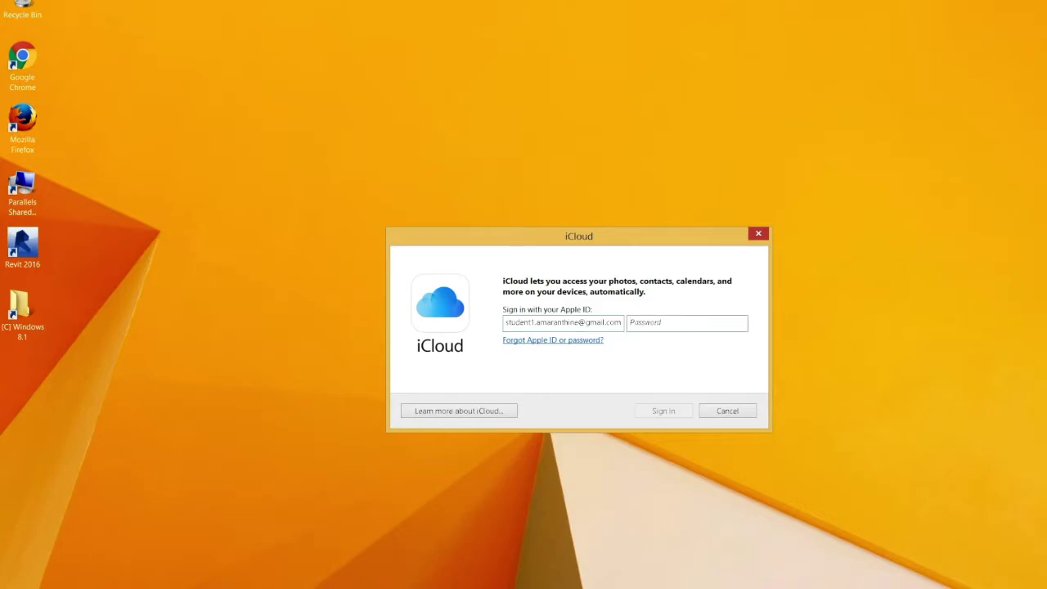
type("********")
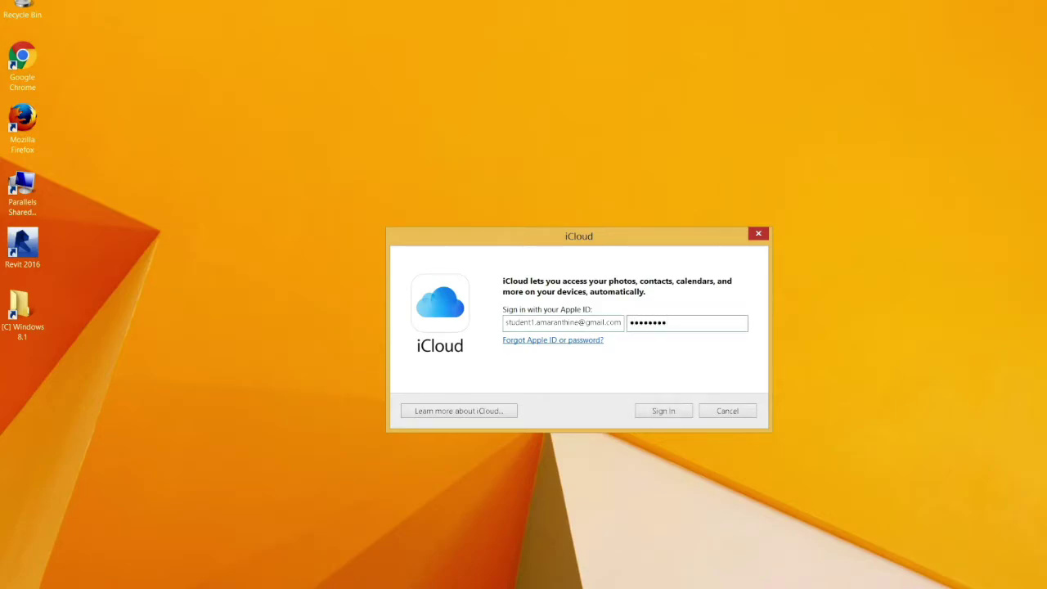
type("************")
left_click(663, 411)
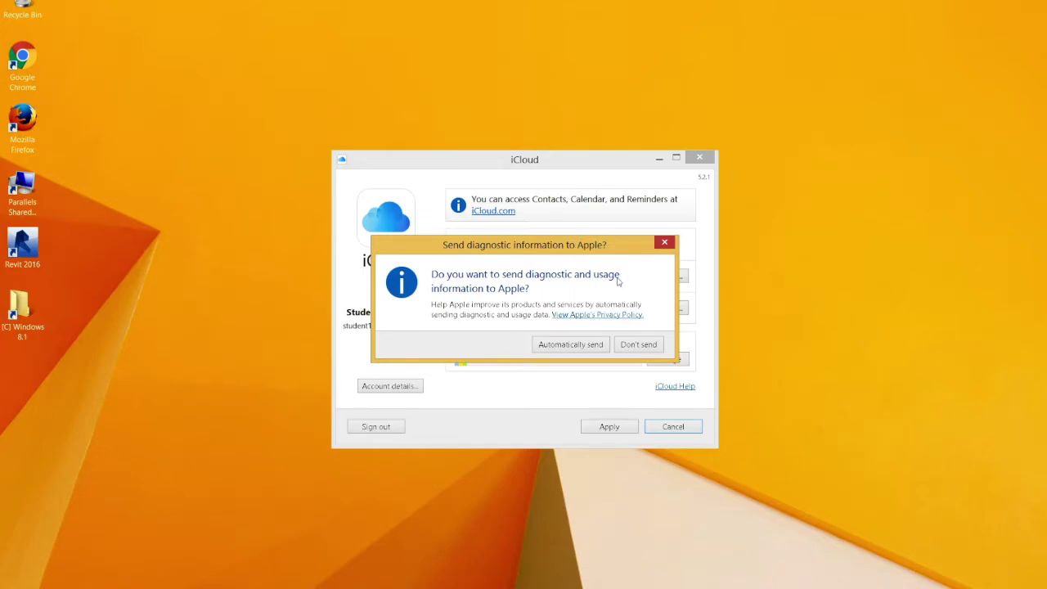
Decline diagnostics, apply the sync settings merging bookmarks, and skip the Chrome bookmarks extension
left_click(639, 345)
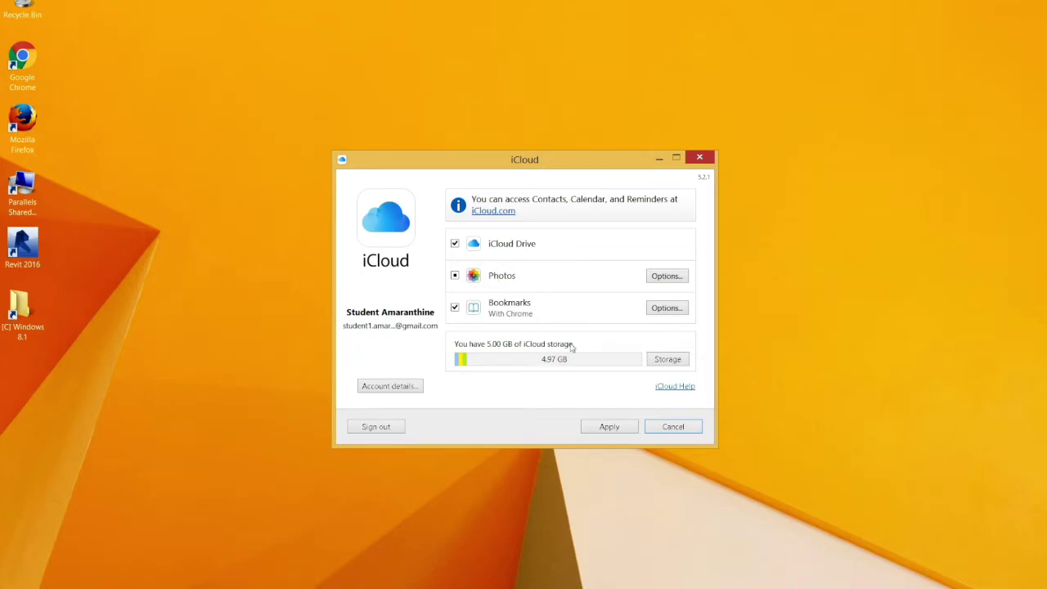
left_click(609, 429)
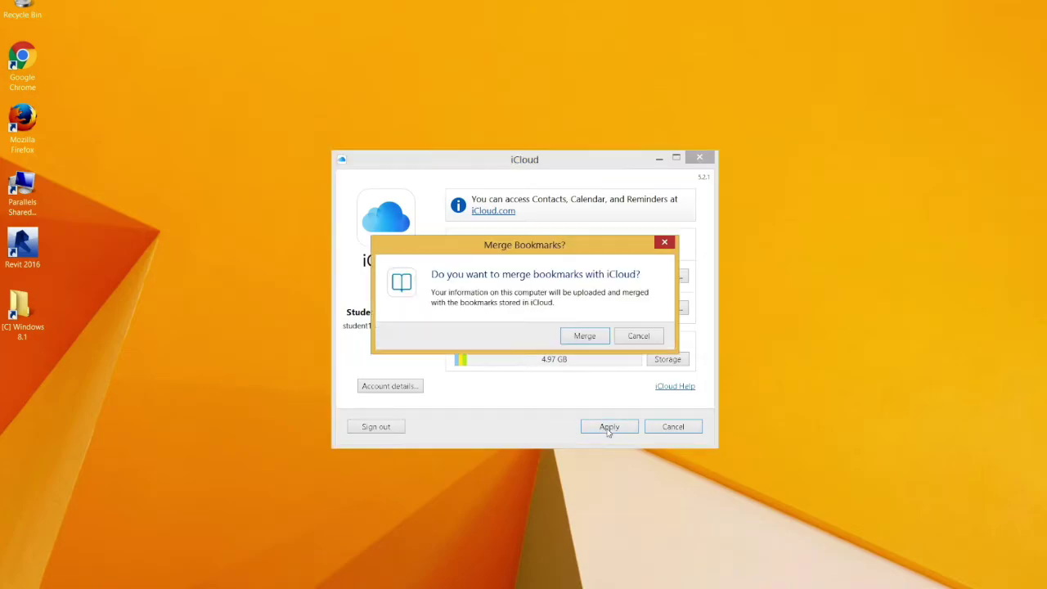
left_click(583, 336)
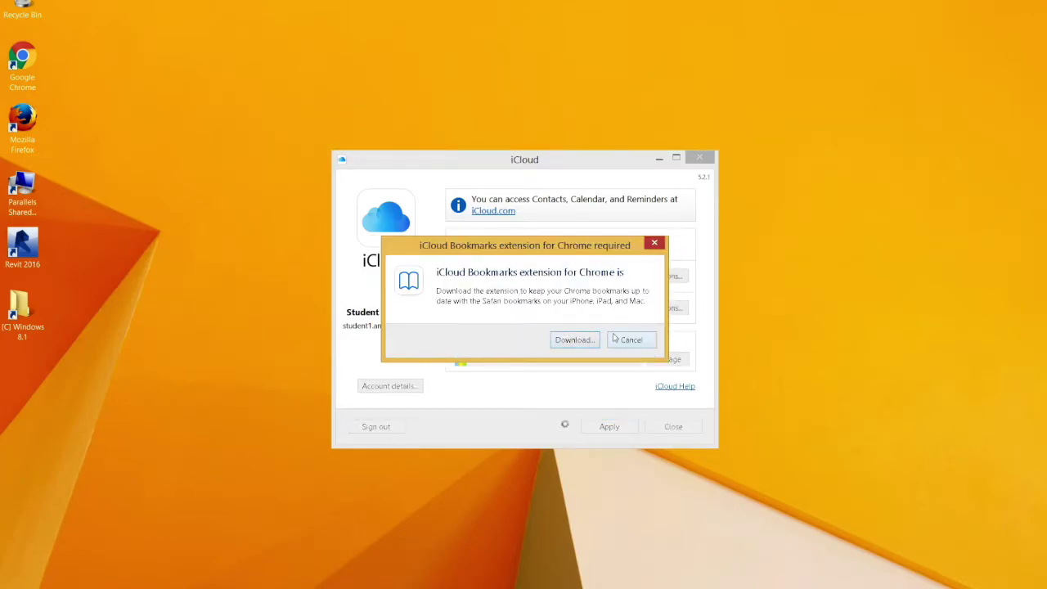
left_click(615, 337)
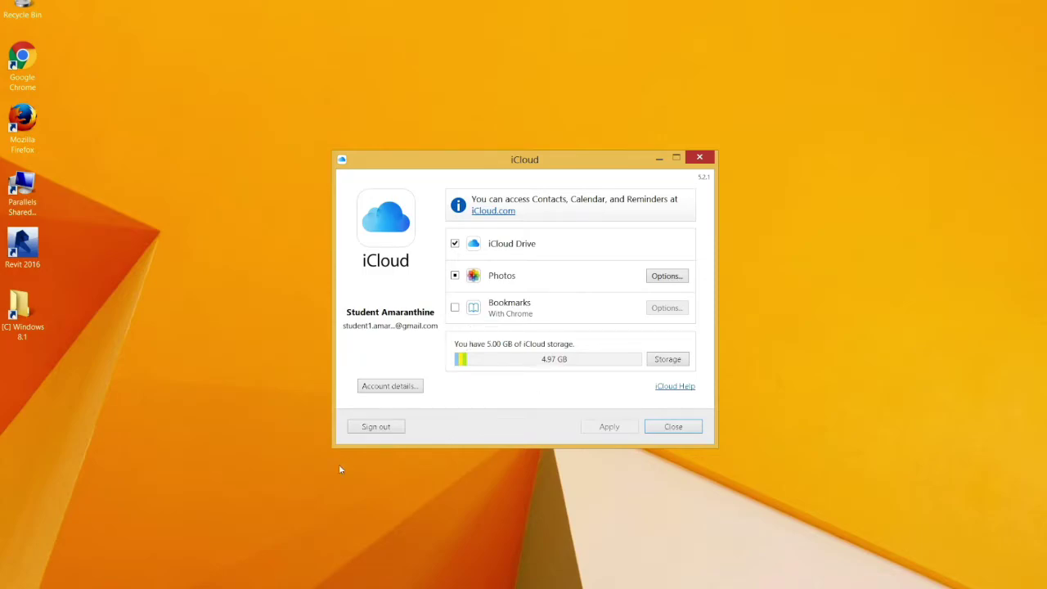
Open iCloud Drive in File Explorer from the Start screen's app list
key("super")
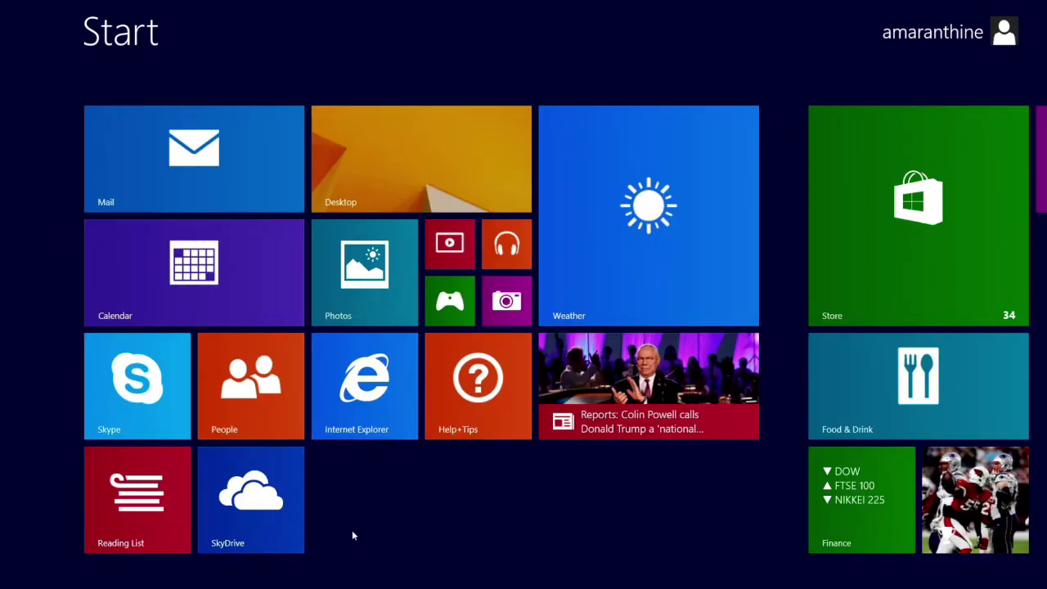
key("ctrl+Tab")
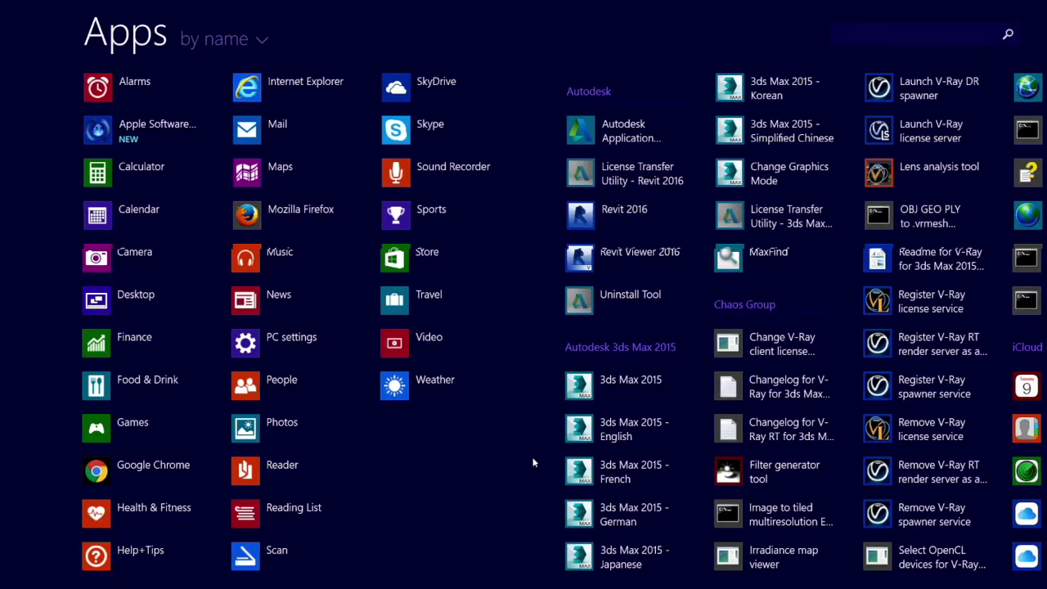
scroll(532, 464, "down", 3)
left_click(589, 556)
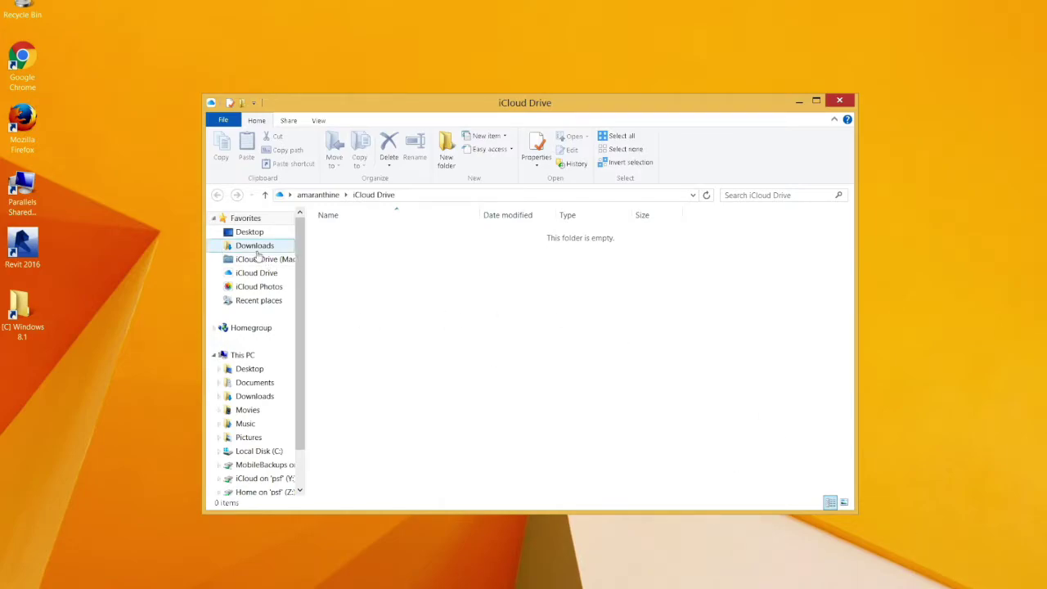
left_click(250, 274)
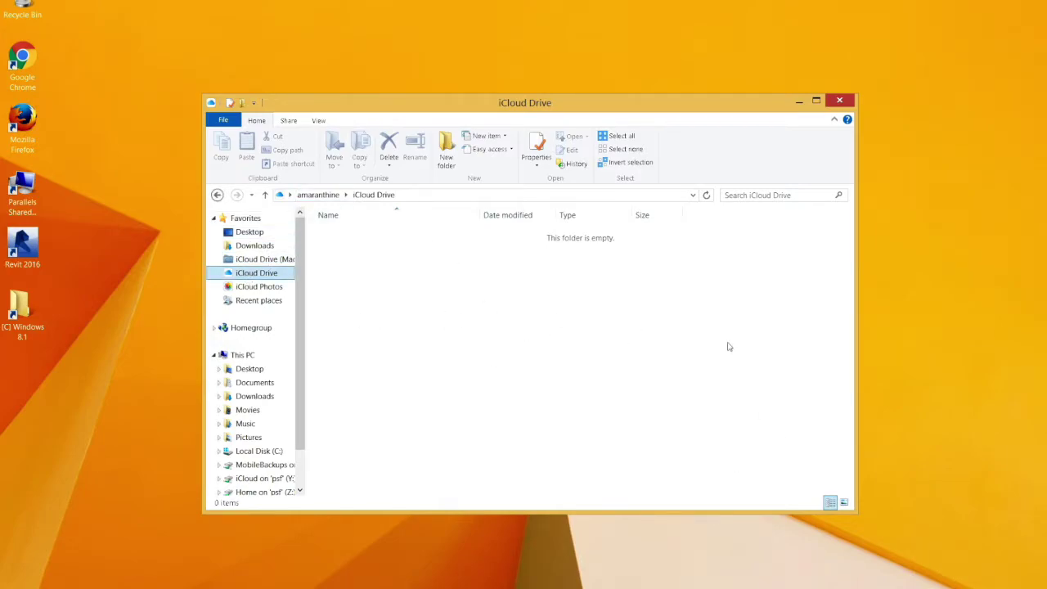
Open iCloud Drive from the tray iCloud panel, view the Demo folder, then close both windows
left_click(977, 588)
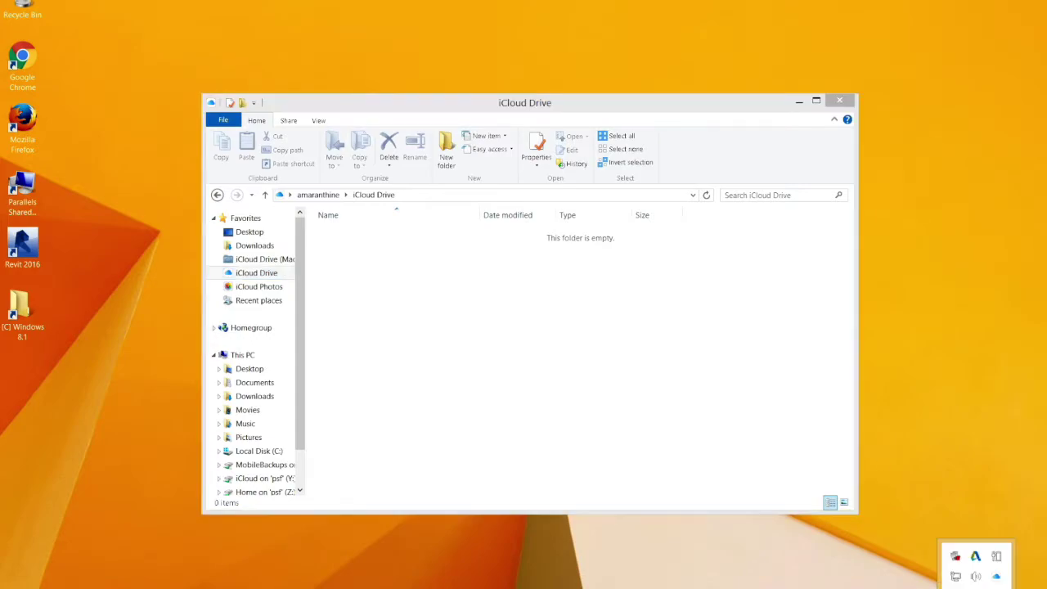
left_click(995, 576)
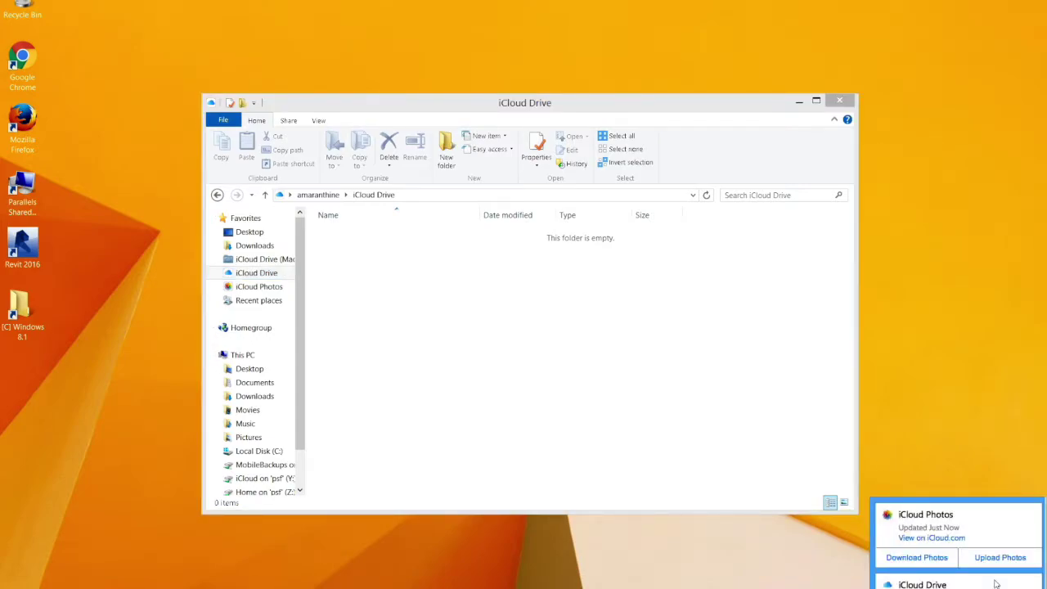
left_click(953, 558)
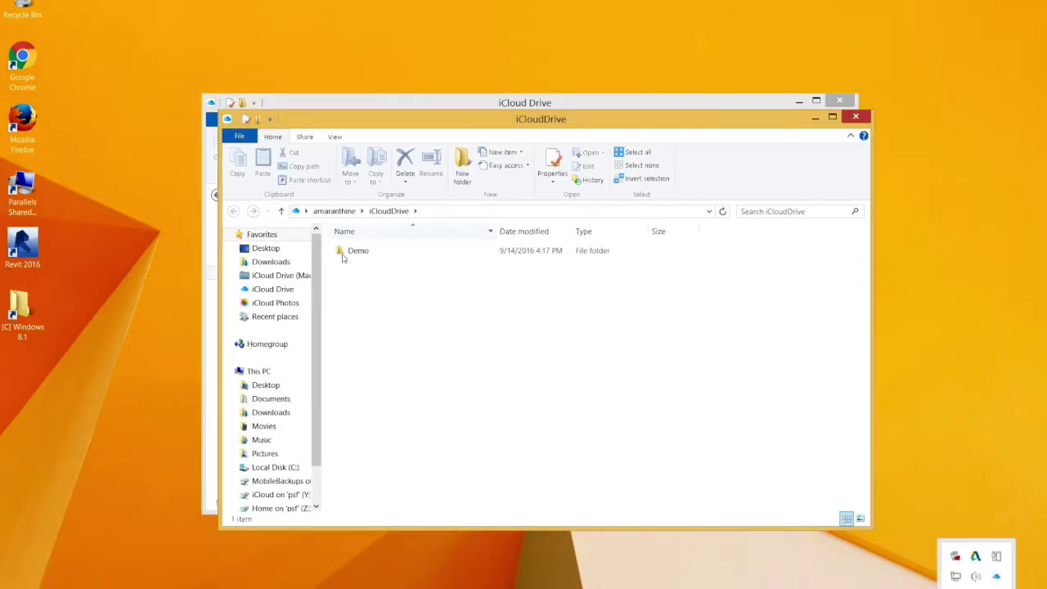
double_click(352, 251)
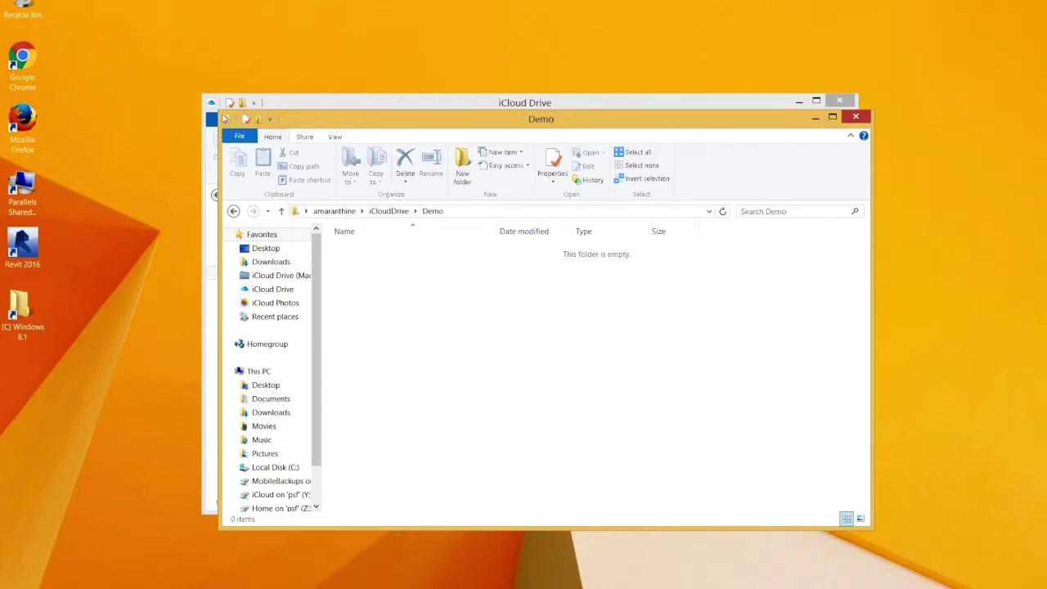
left_click(855, 118)
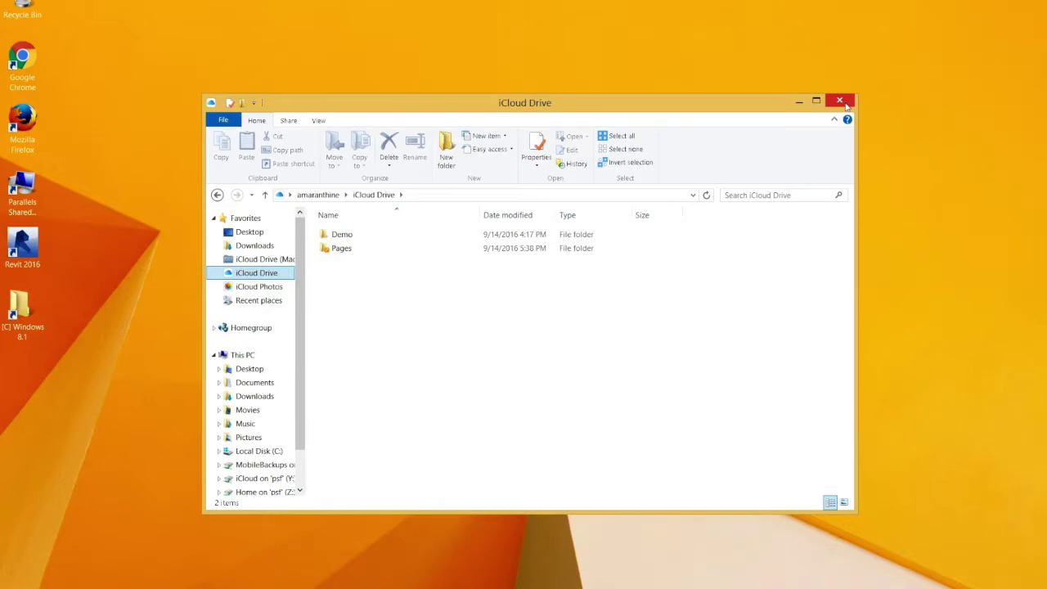
left_click(845, 102)
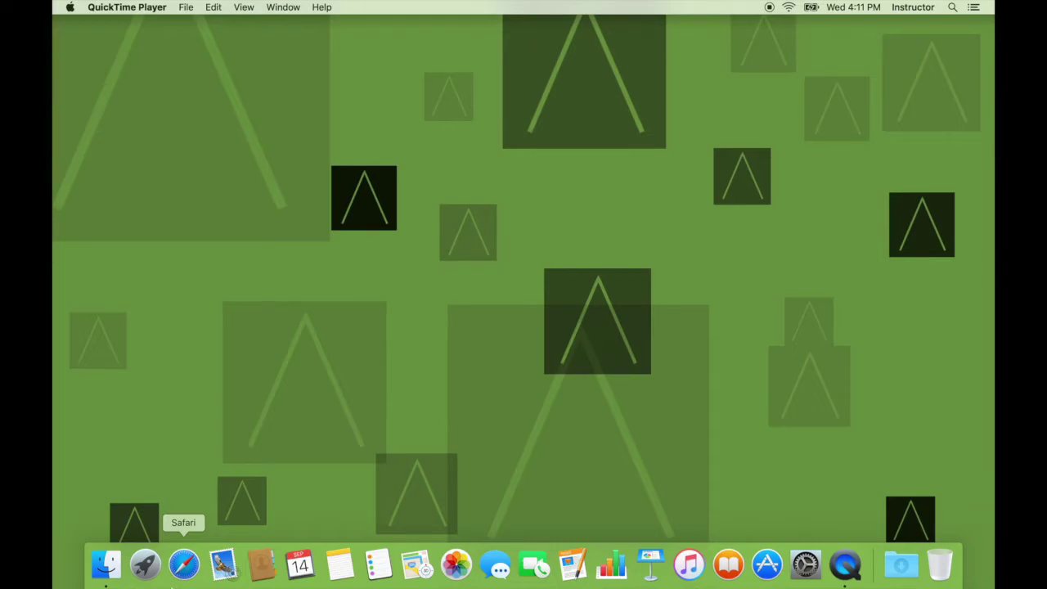
Launch Safari on the Mac desktop
left_click(184, 564)
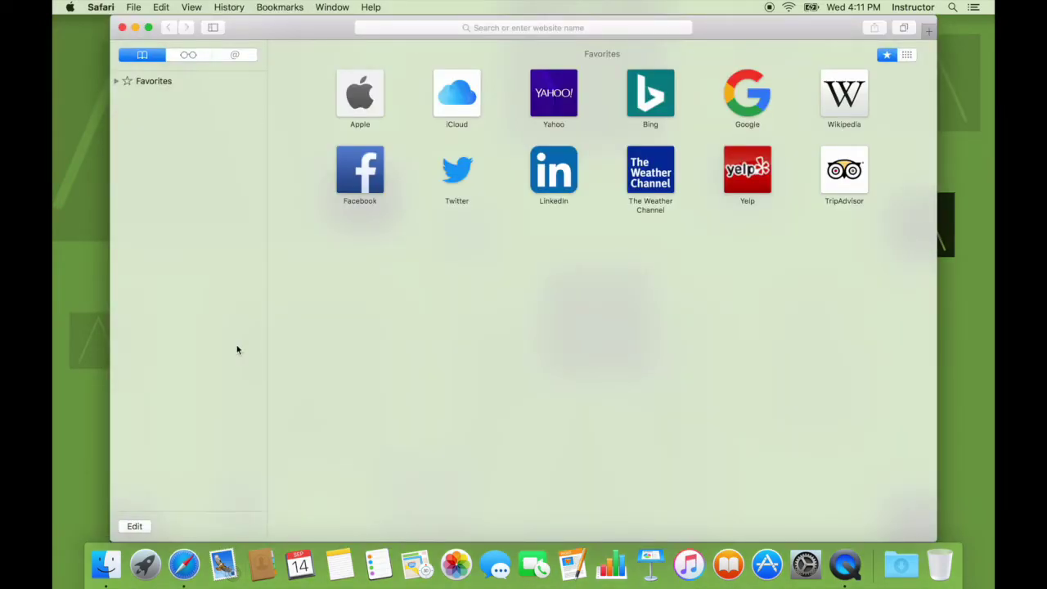
Load iCloud.com from Safari's favorites and sign in with the Apple ID and password
left_click(456, 92)
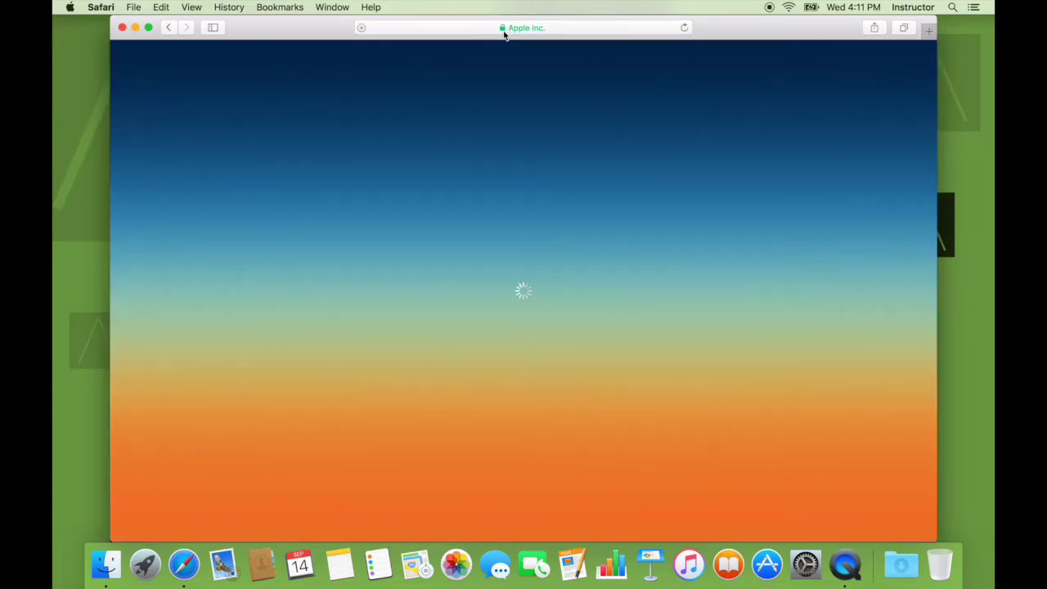
left_click(535, 28)
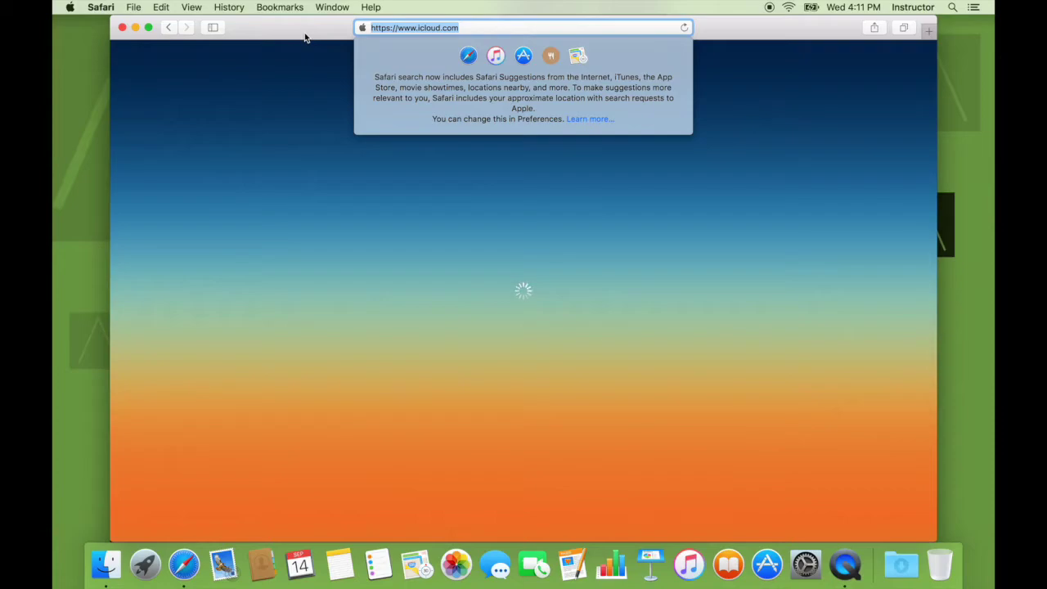
key("Escape")
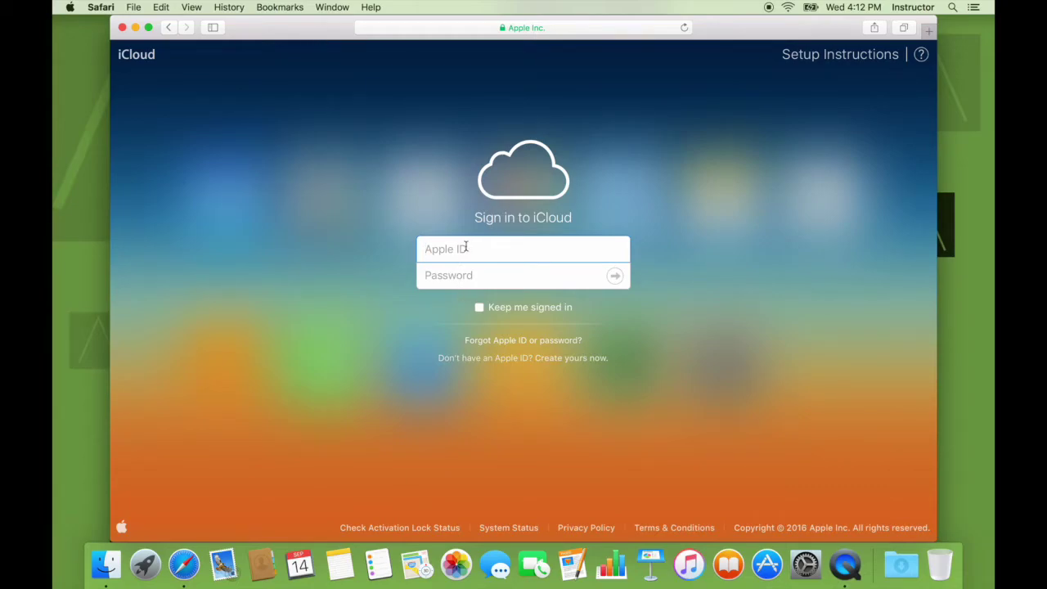
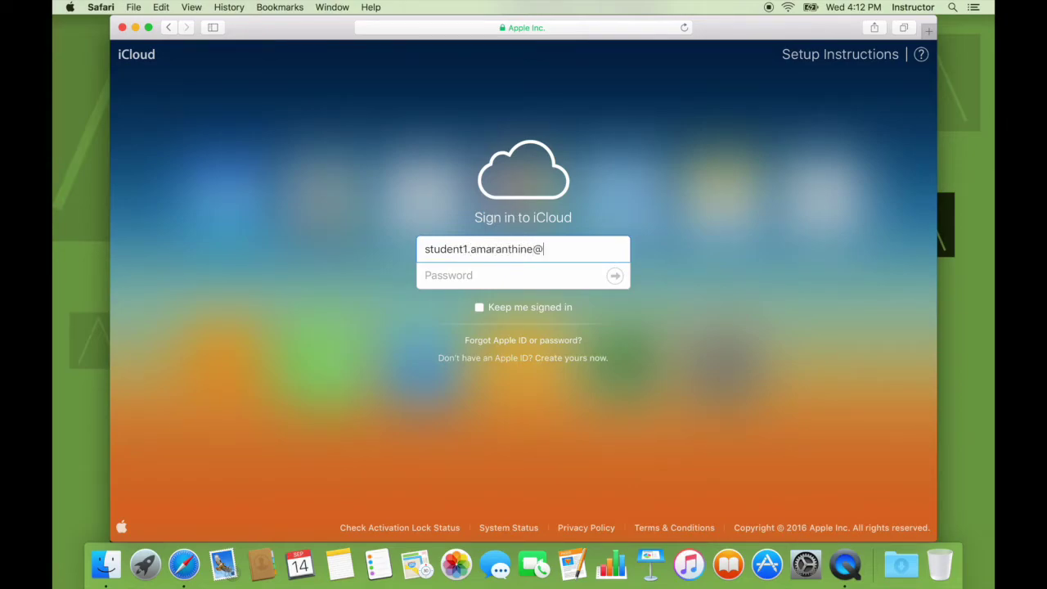
key("Tab")
type("********")
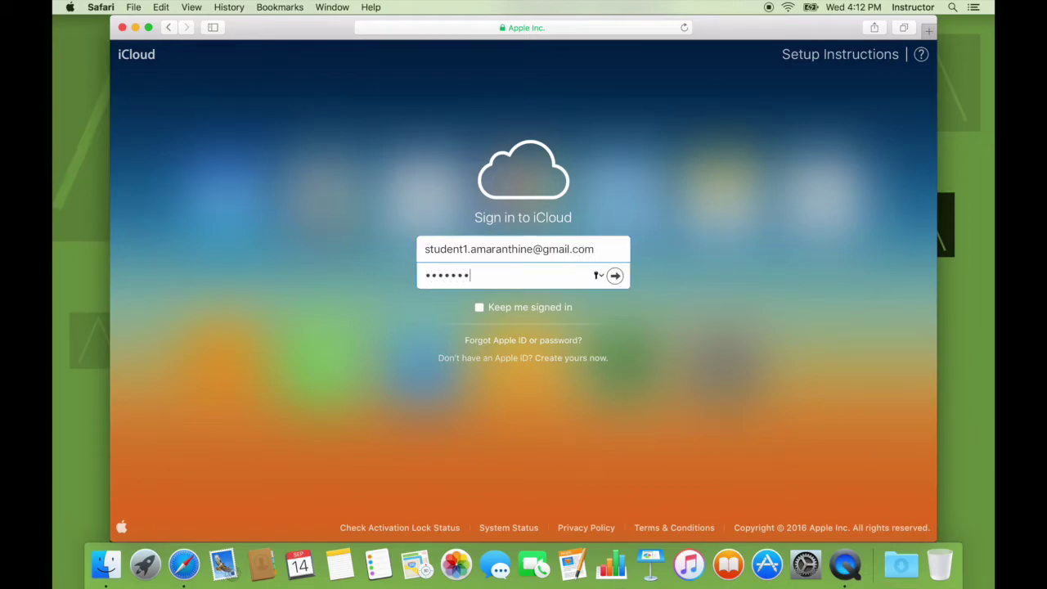
type("************")
left_click(615, 275)
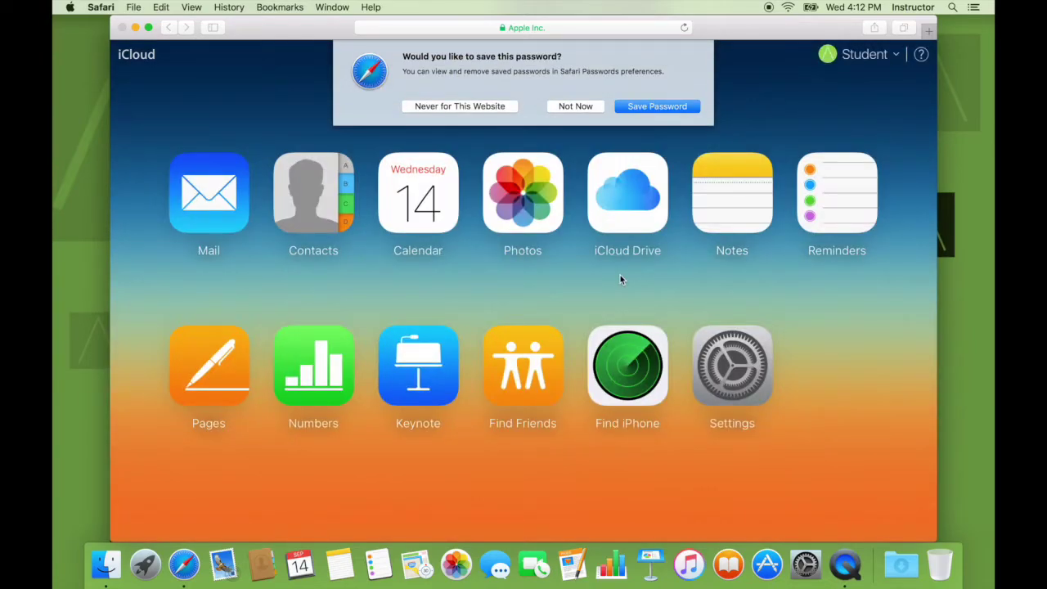
Decline saving the password and open the iCloud Contacts web app
left_click(578, 107)
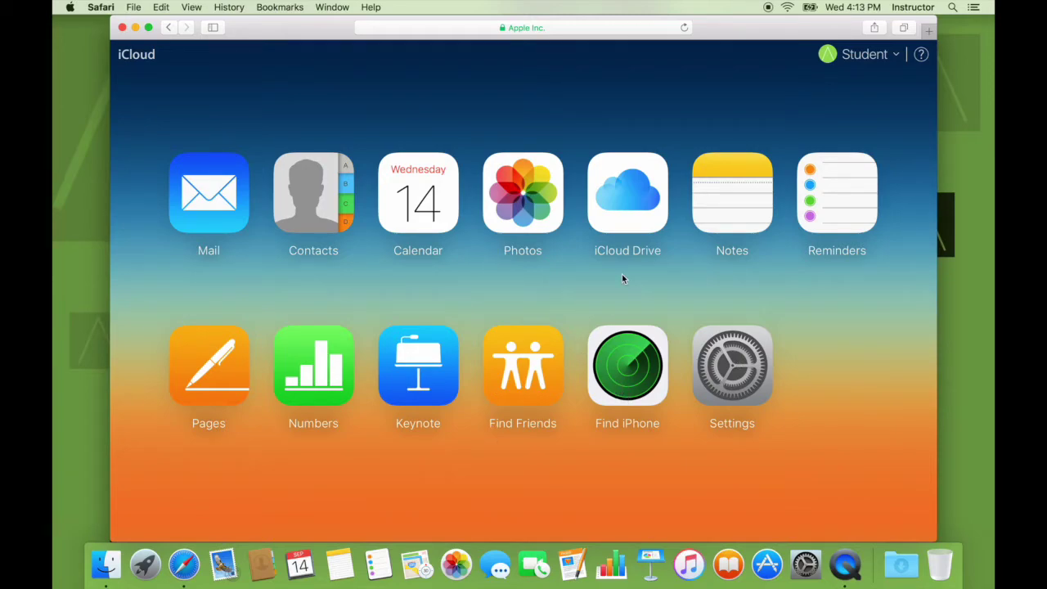
left_click(335, 214)
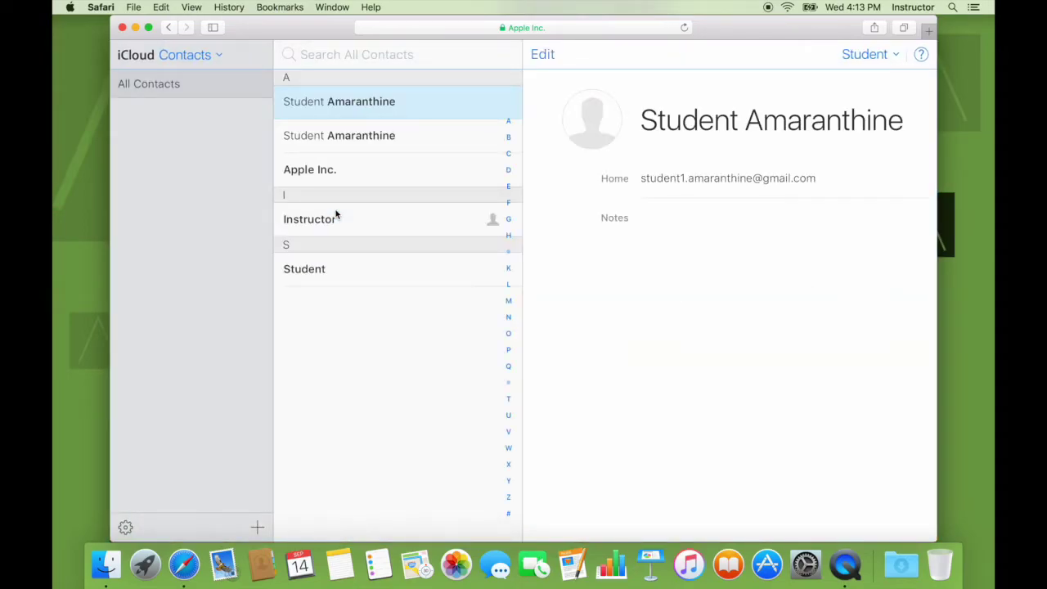
Browse the duplicate contact entries on iCloud.com, then launch Mac Contacts and System Preferences
left_click(390, 126)
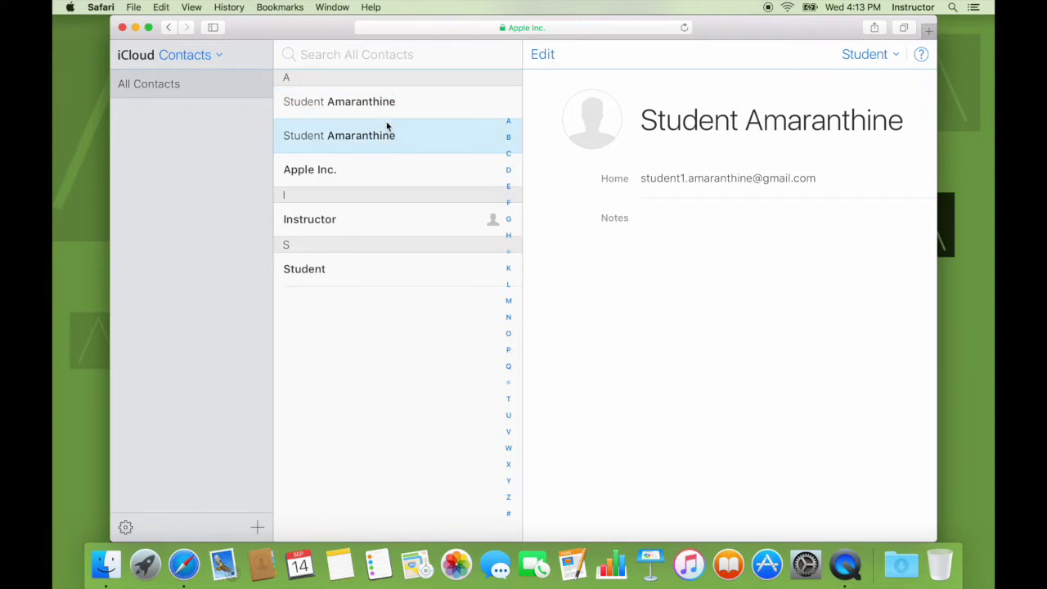
left_click(347, 263)
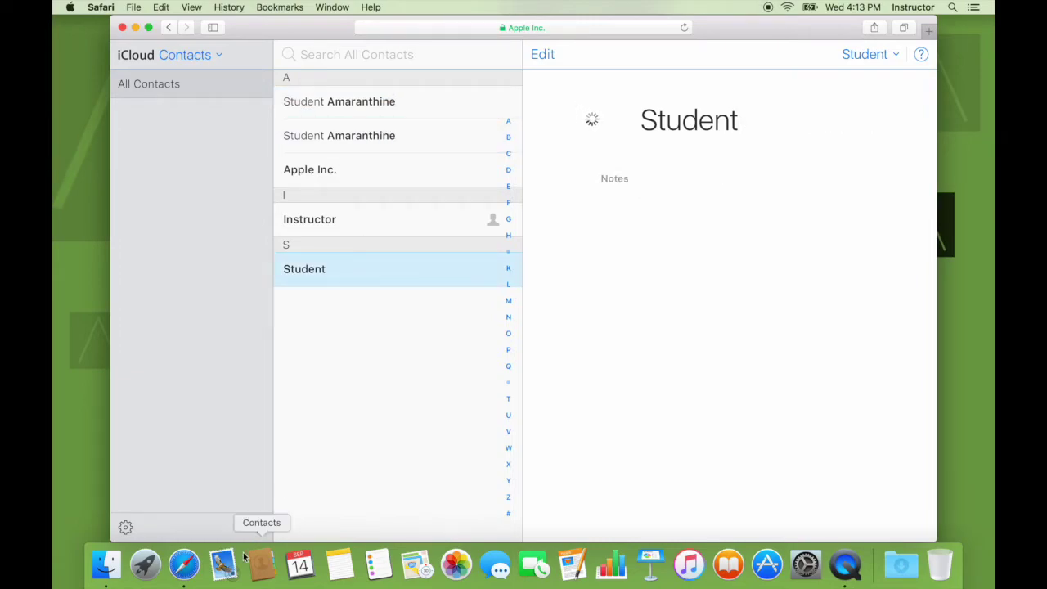
left_click(263, 565)
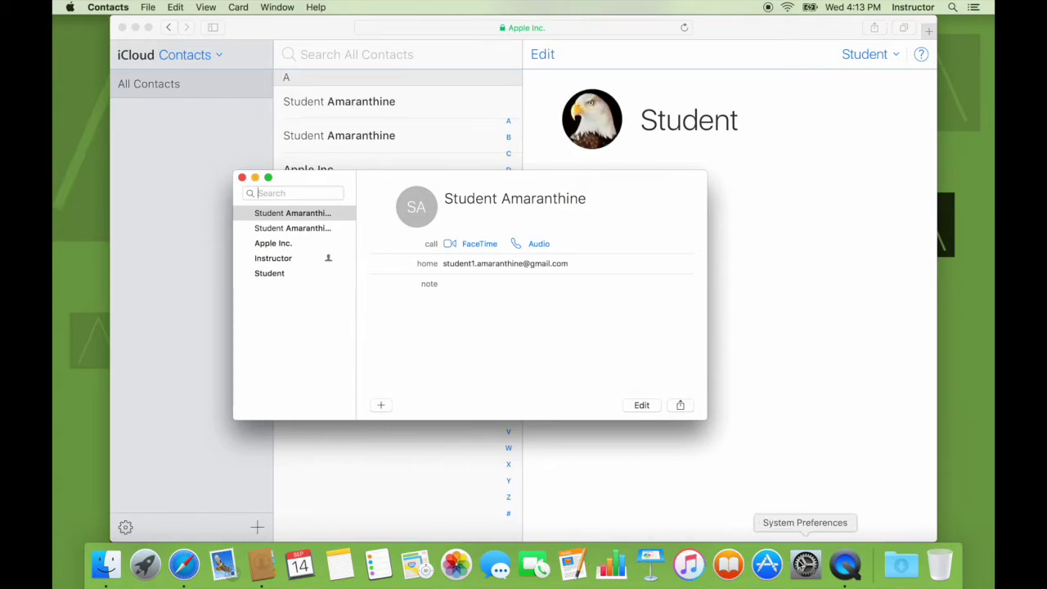
left_click(804, 564)
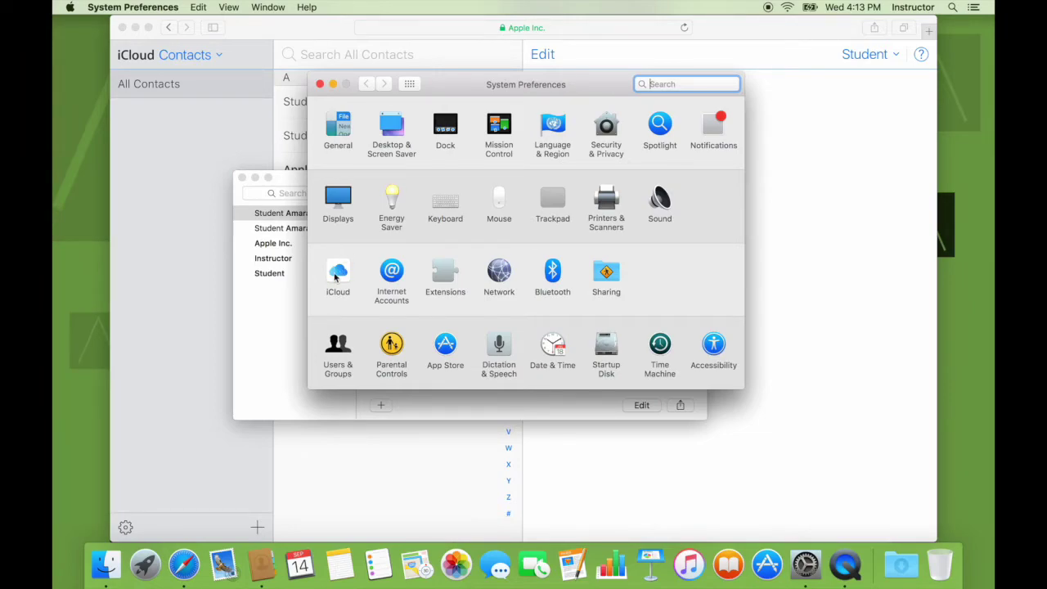
Check the iCloud pane in System Preferences, minimize it, and quit the Mac Contacts app
left_click(336, 276)
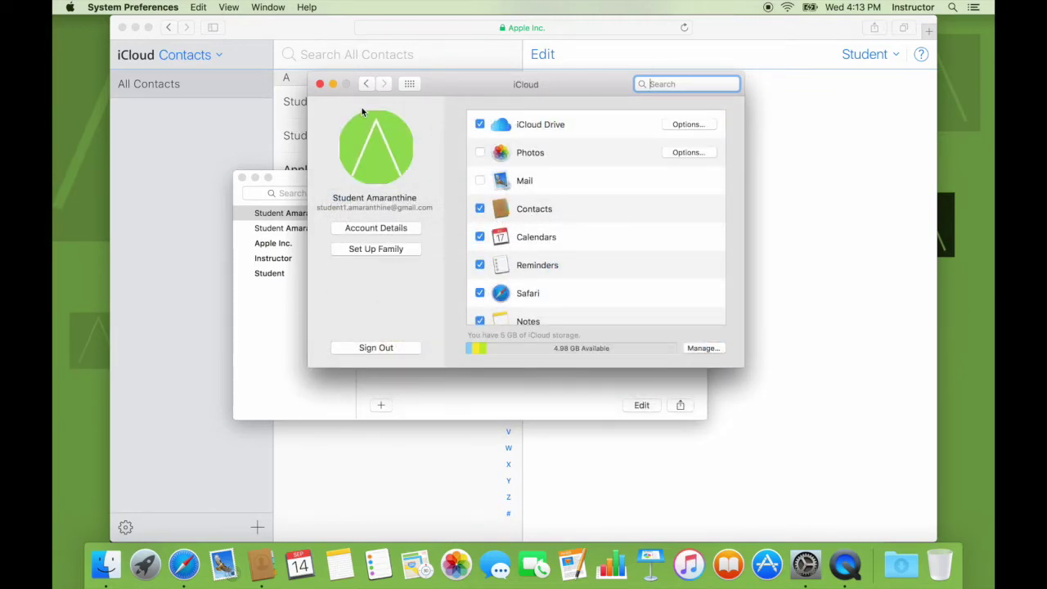
left_click(332, 83)
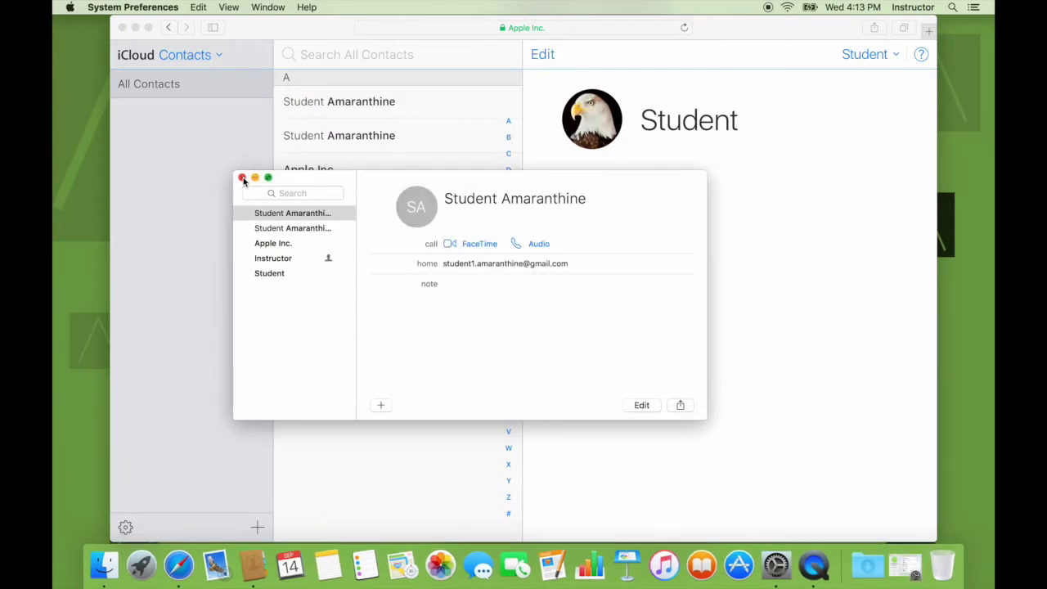
left_click(285, 350)
left_click(121, 6)
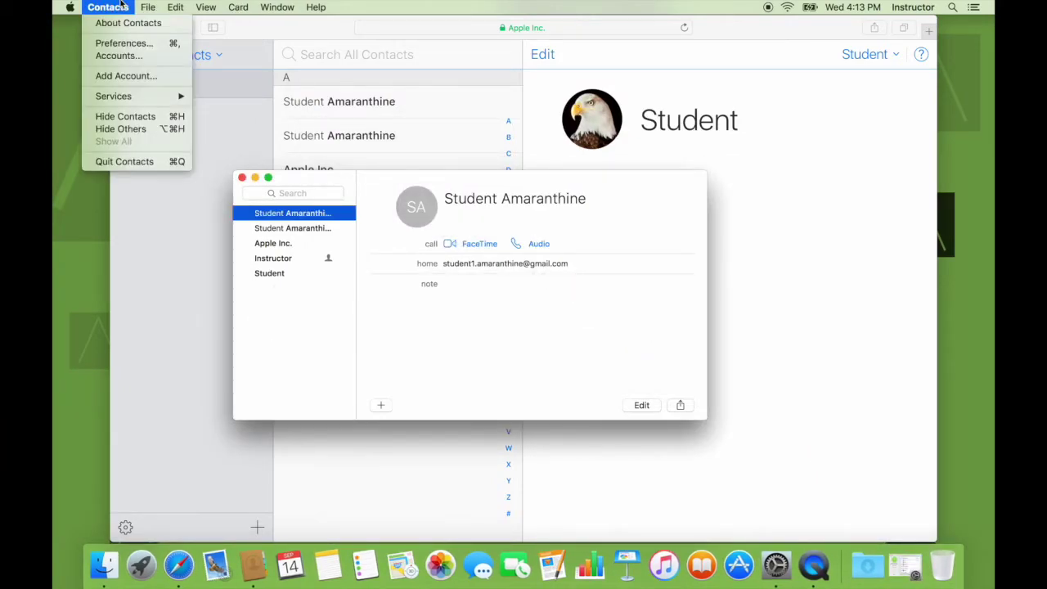
left_click(124, 161)
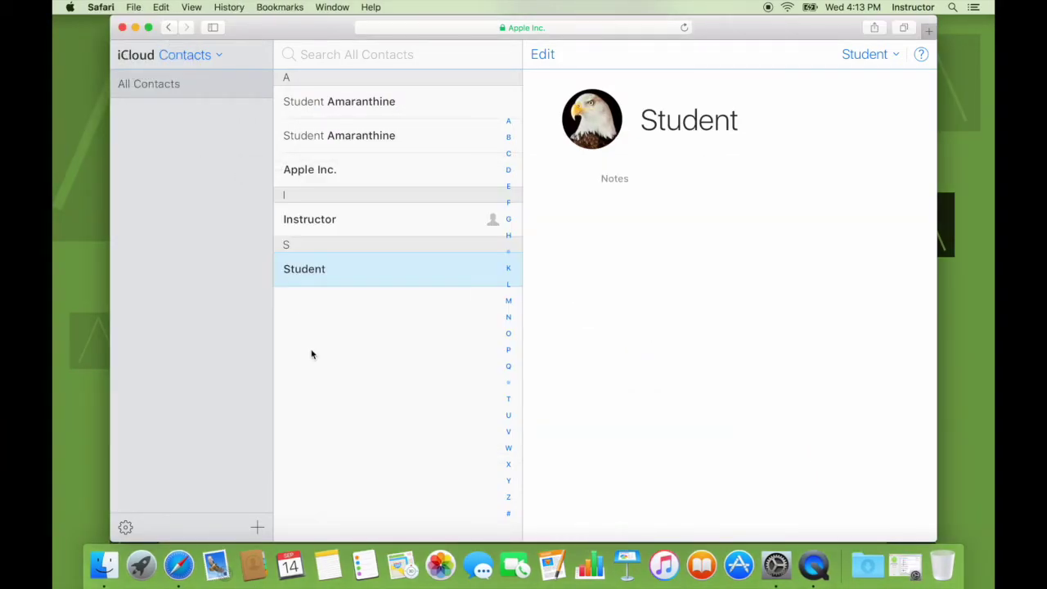
Start a new contact with its first and last name and company 'Demo Company'
left_click(257, 528)
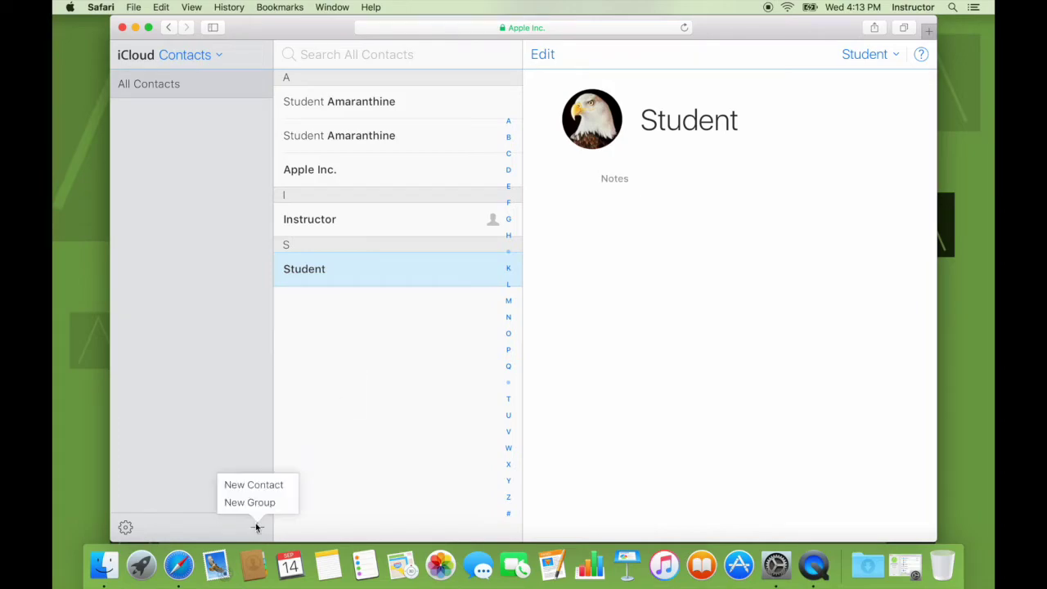
left_click(253, 484)
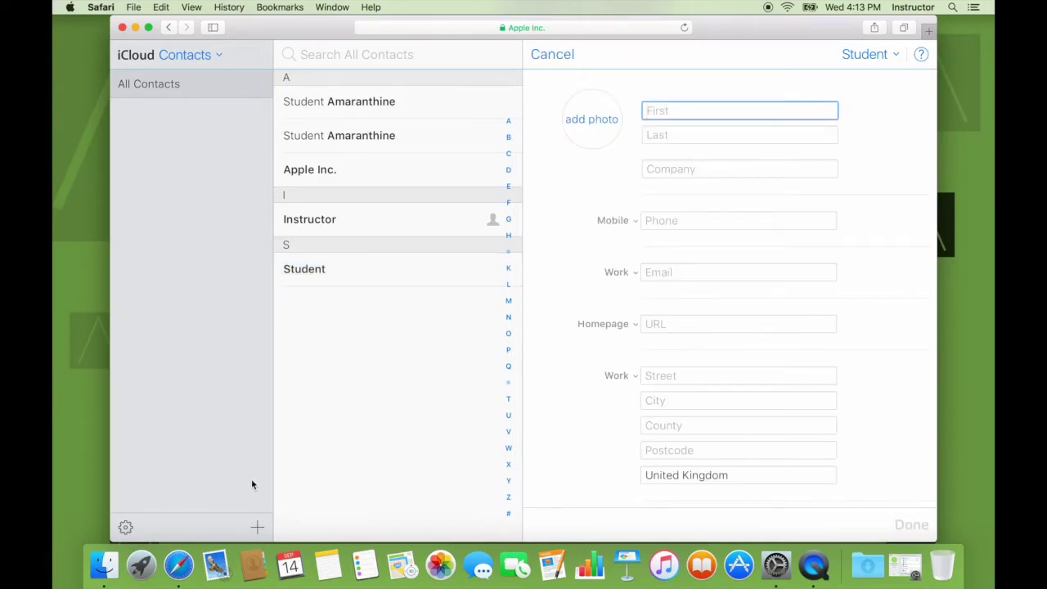
type("Student")
left_click(740, 135)
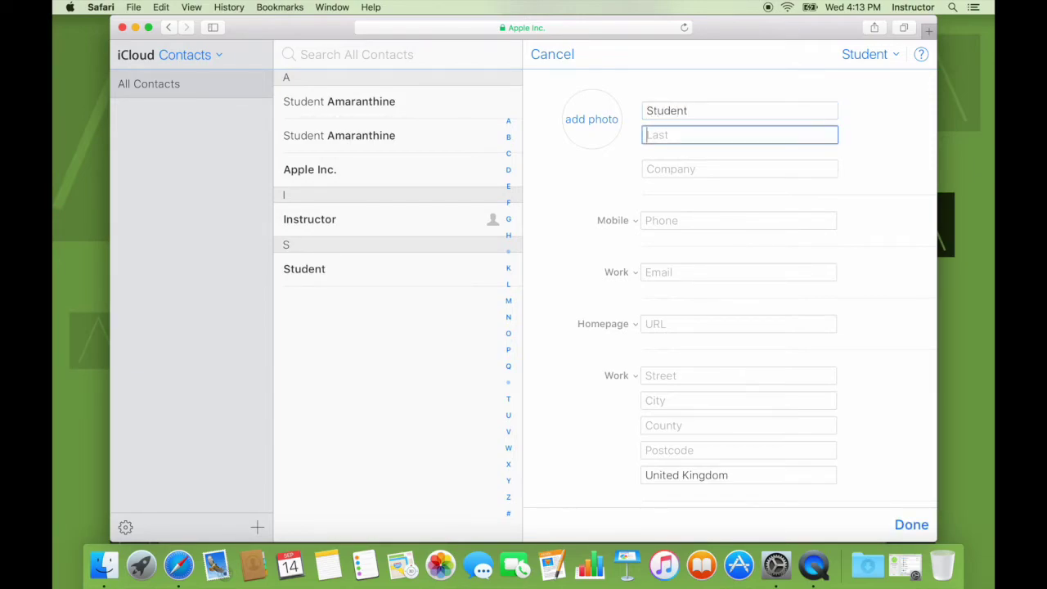
type("Demo")
left_click(689, 170)
type("Dem")
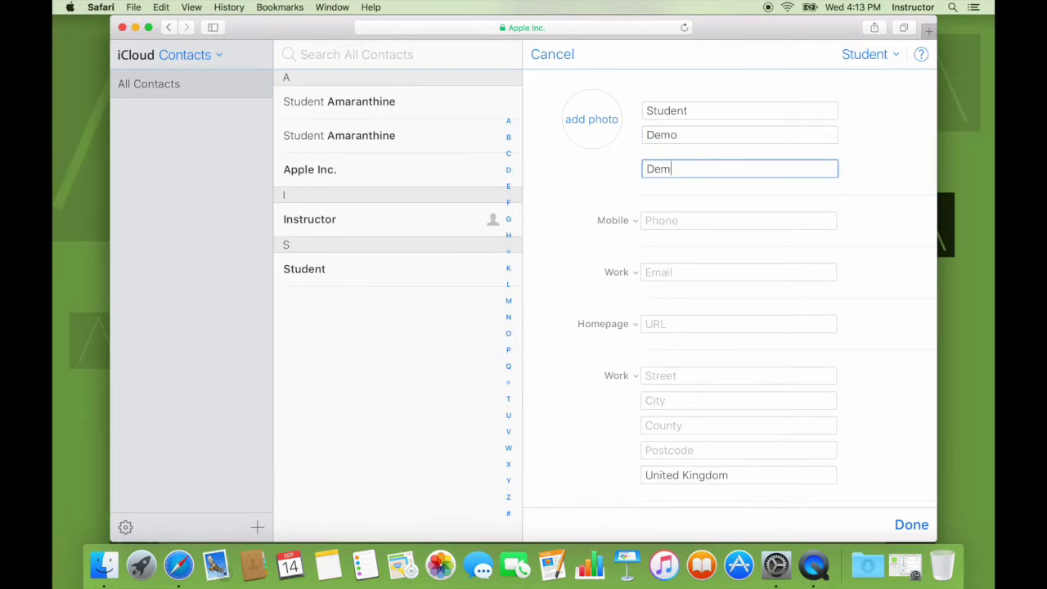
type("o Company")
left_click(678, 223)
type("98")
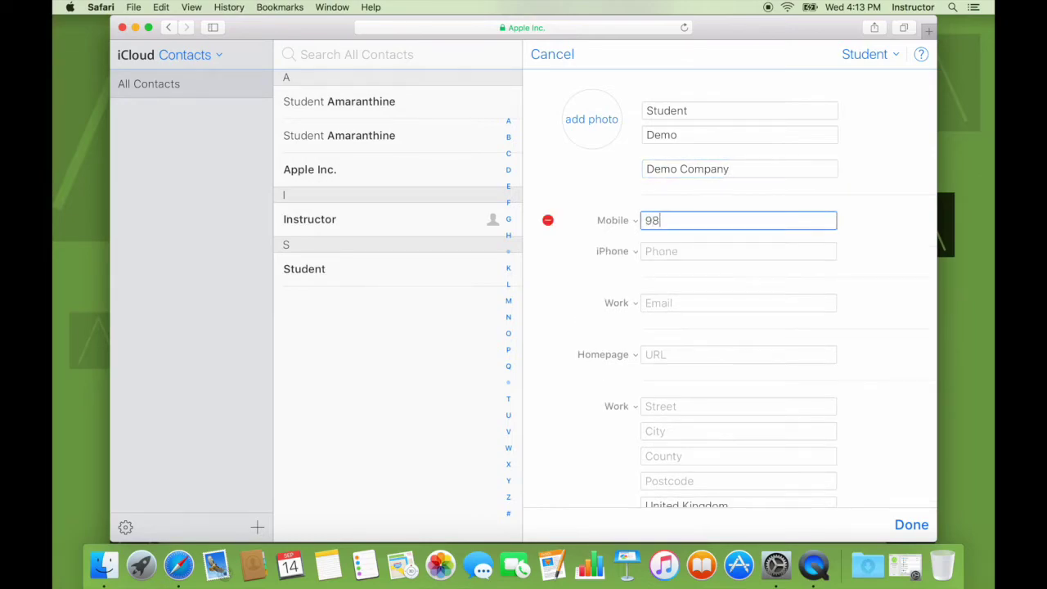
type("7 654 3210")
left_click(703, 246)
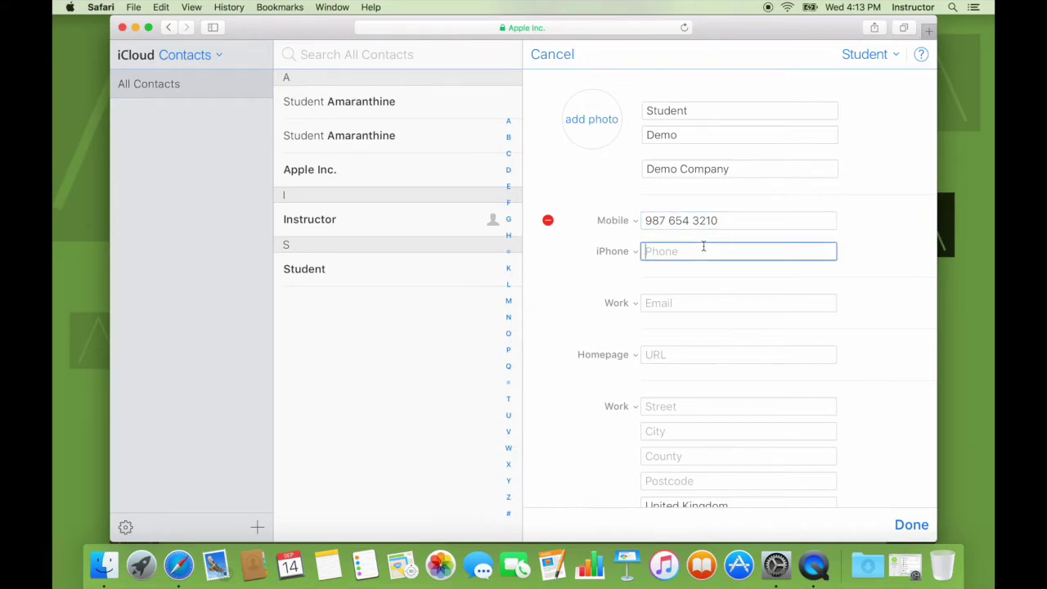
type("1234")
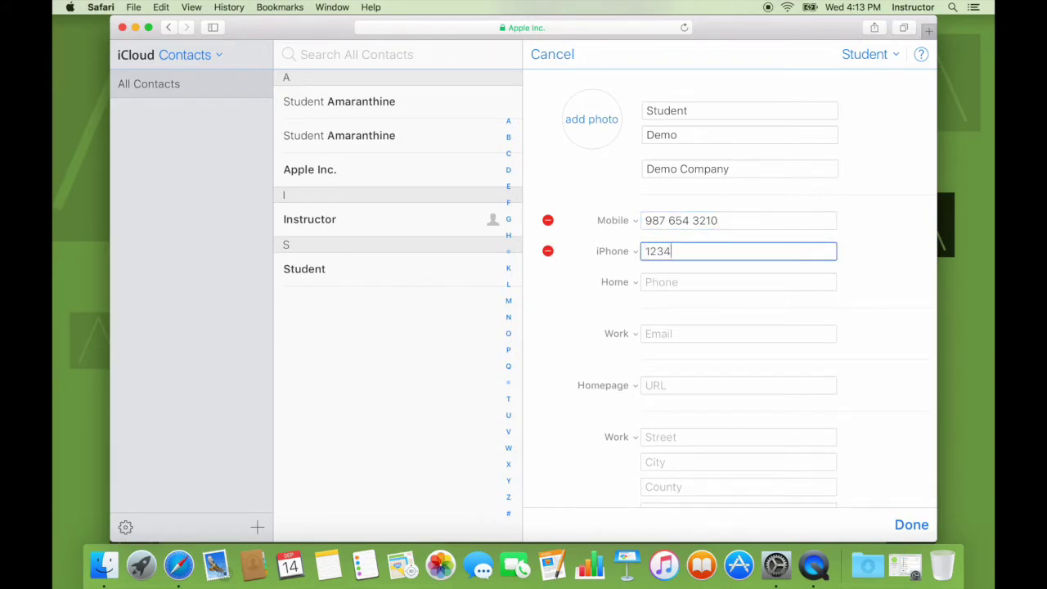
type(" 567890")
left_click(690, 334)
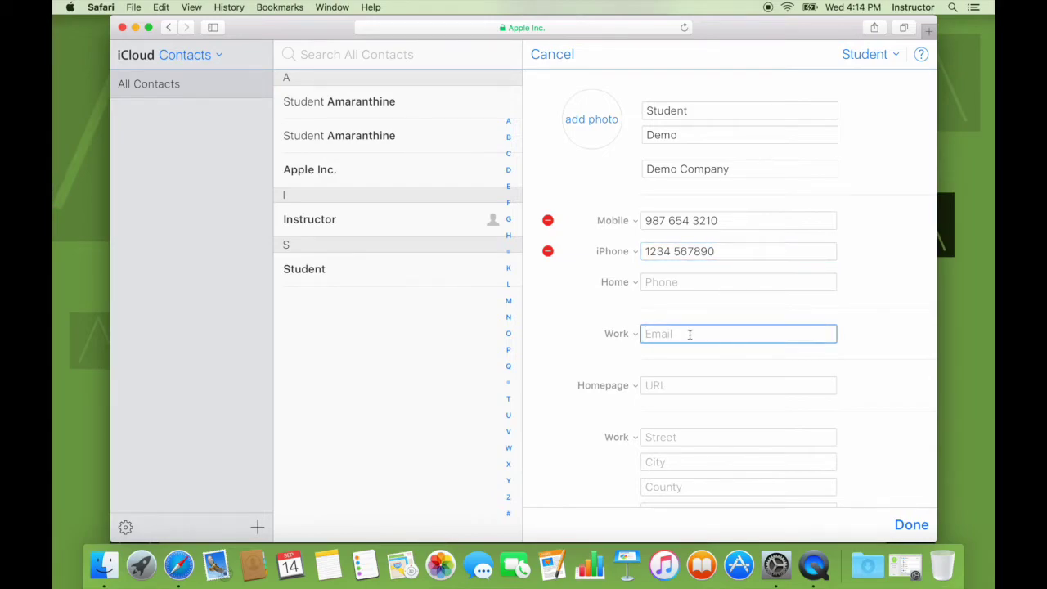
type("studen")
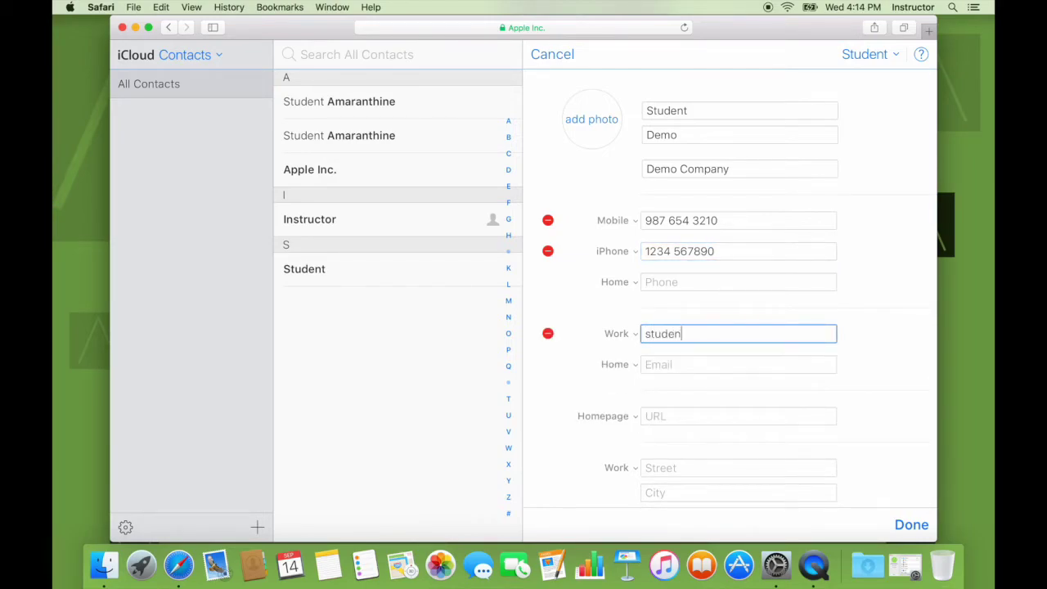
type("t@demo.com")
left_click(687, 417)
type("www.")
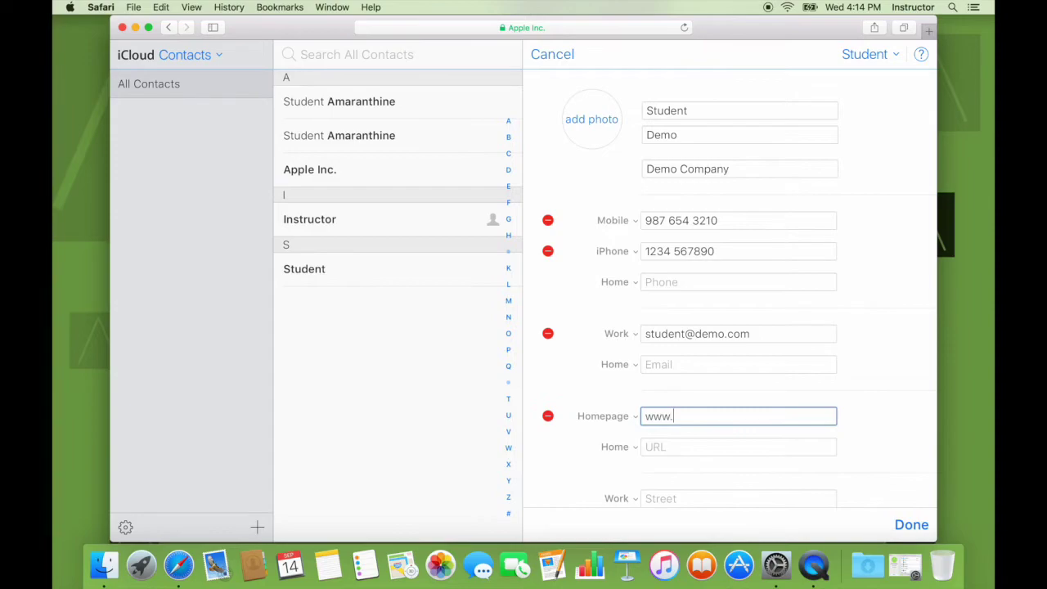
type("apple.com")
Add the note 'This is for demo purposes only. Create from the web', save, and reopen Mac Contacts
scroll(687, 417, "down", 5)
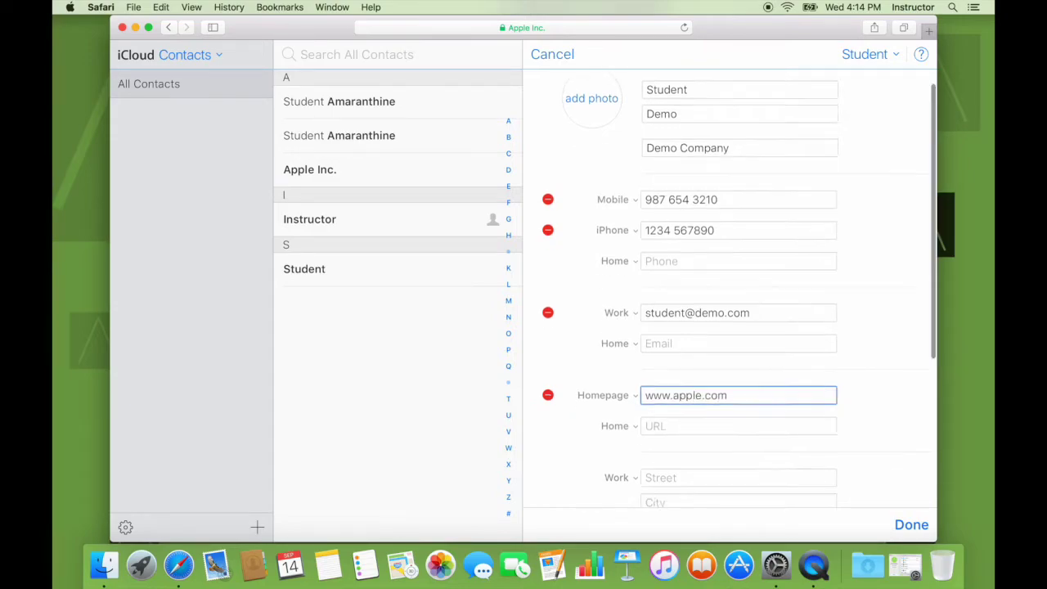
left_click(699, 431)
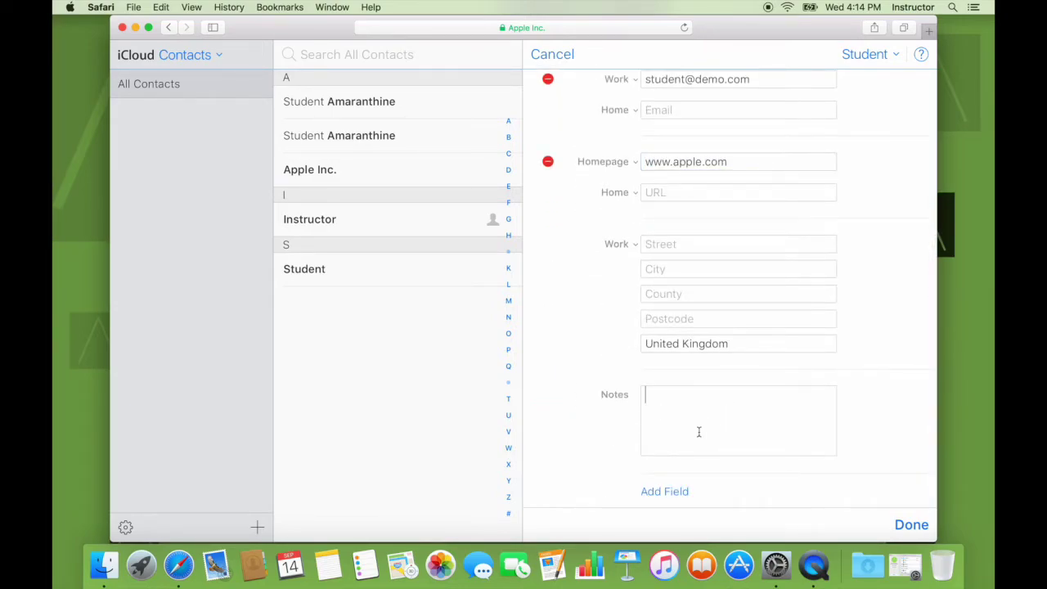
type("This is for demo purpose")
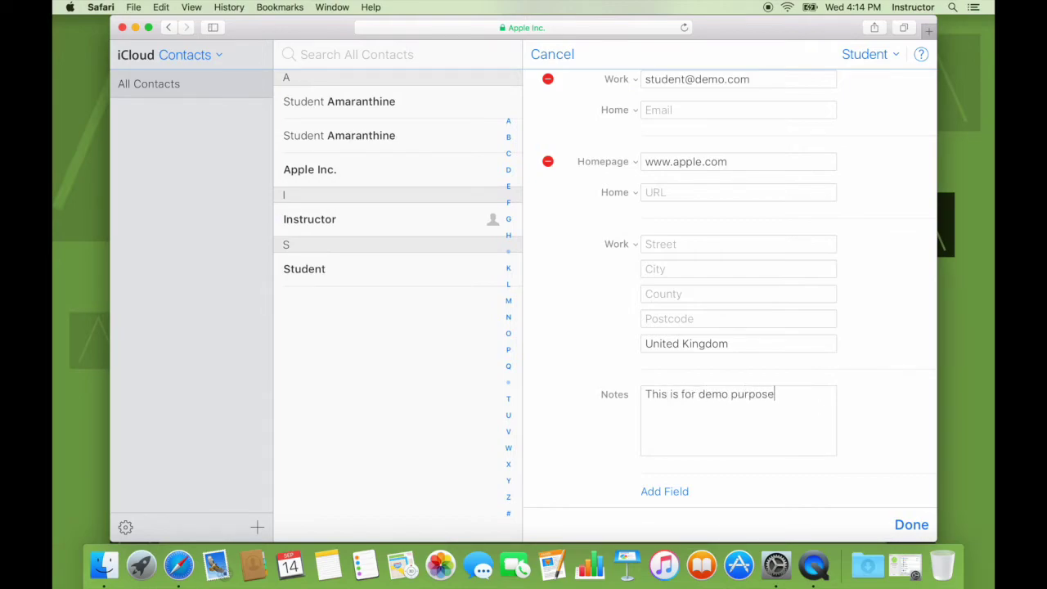
type("s only. Create from the web portal.")
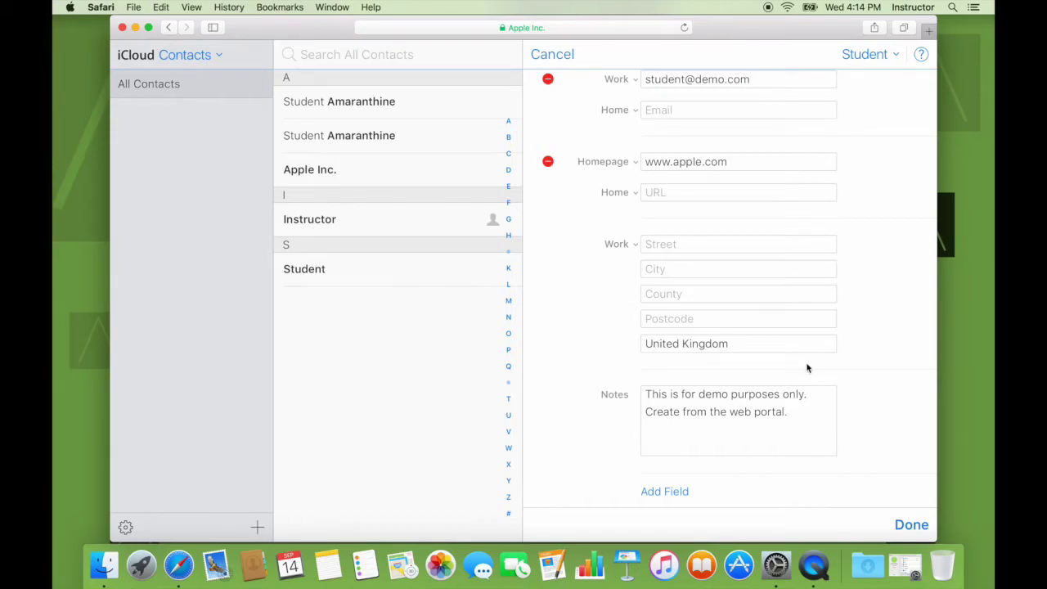
scroll(777, 306, "up", 5)
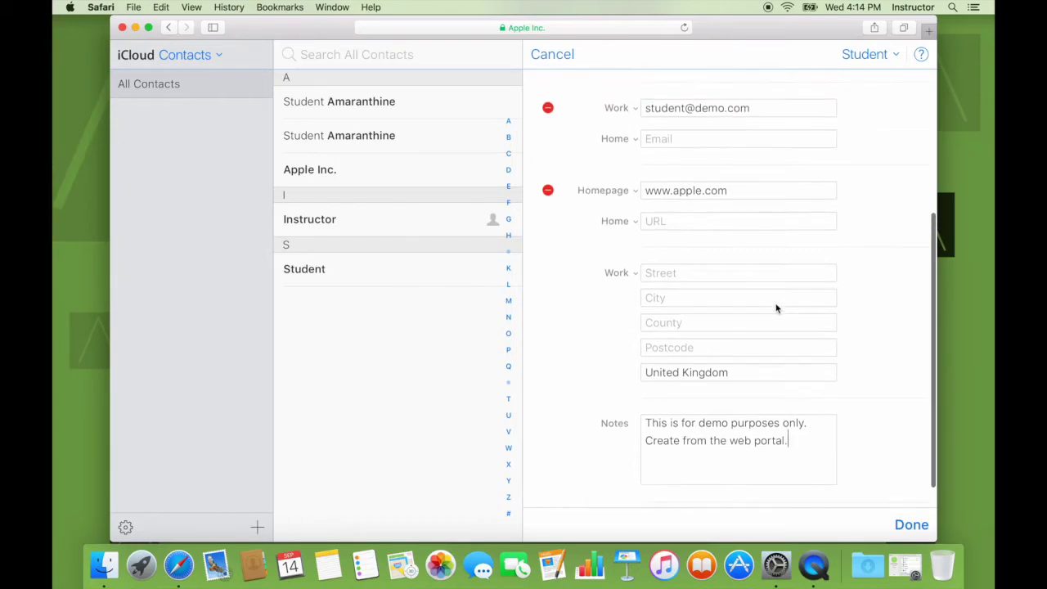
left_click(904, 524)
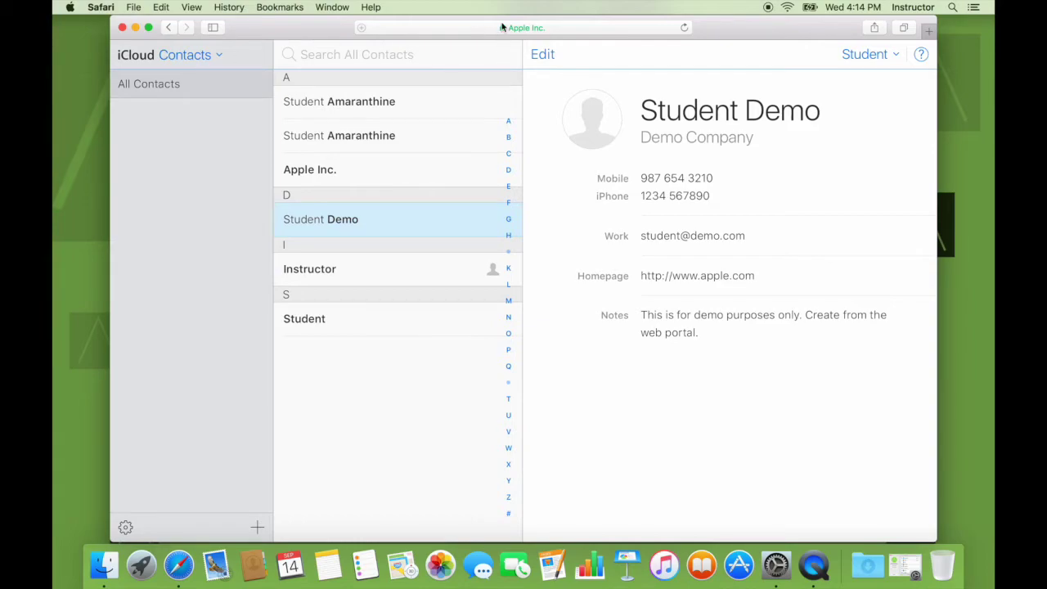
left_click(253, 566)
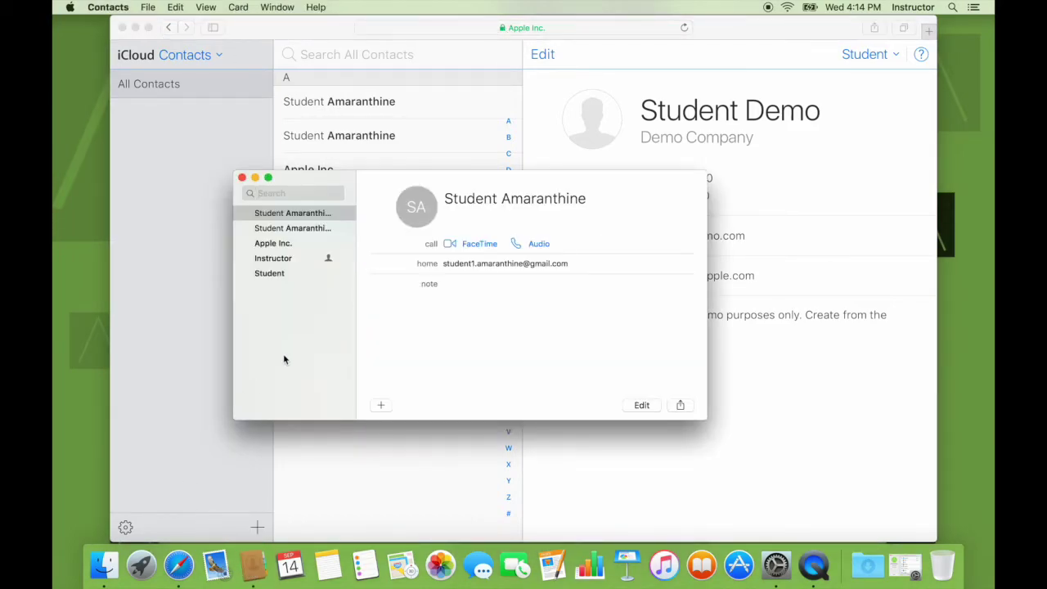
Browse the Instructor and Student cards, search 'student', and open the synced Student Demo contact
left_click(286, 229)
left_click(273, 259)
left_click(270, 274)
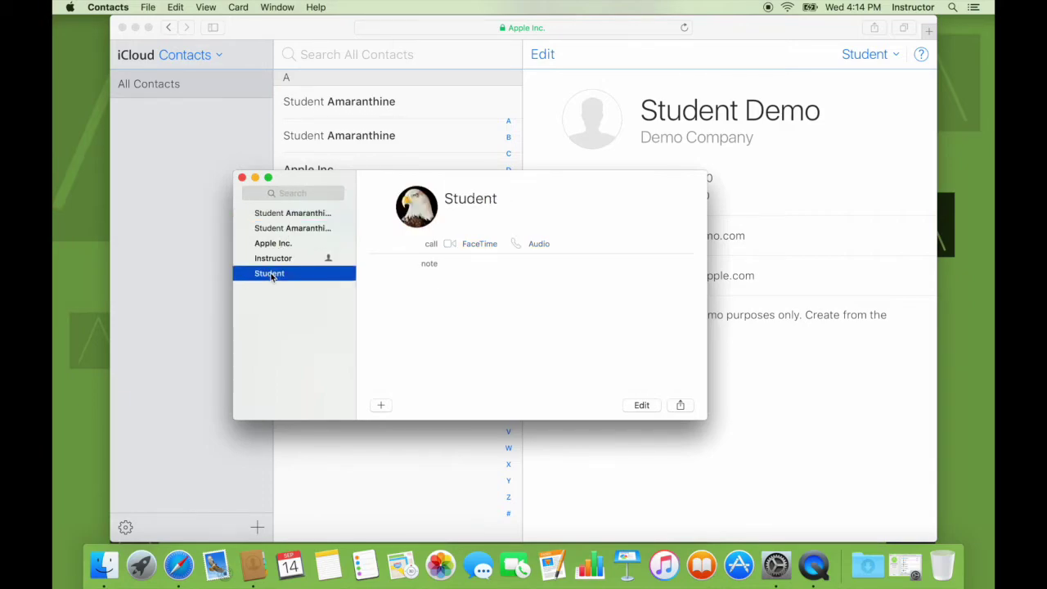
left_click(297, 192)
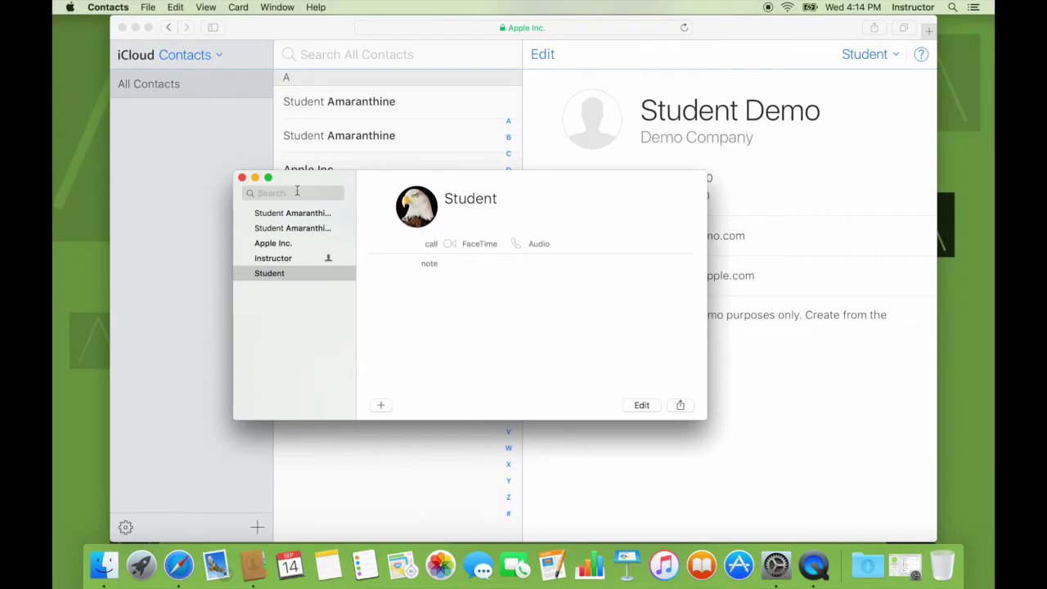
type("student")
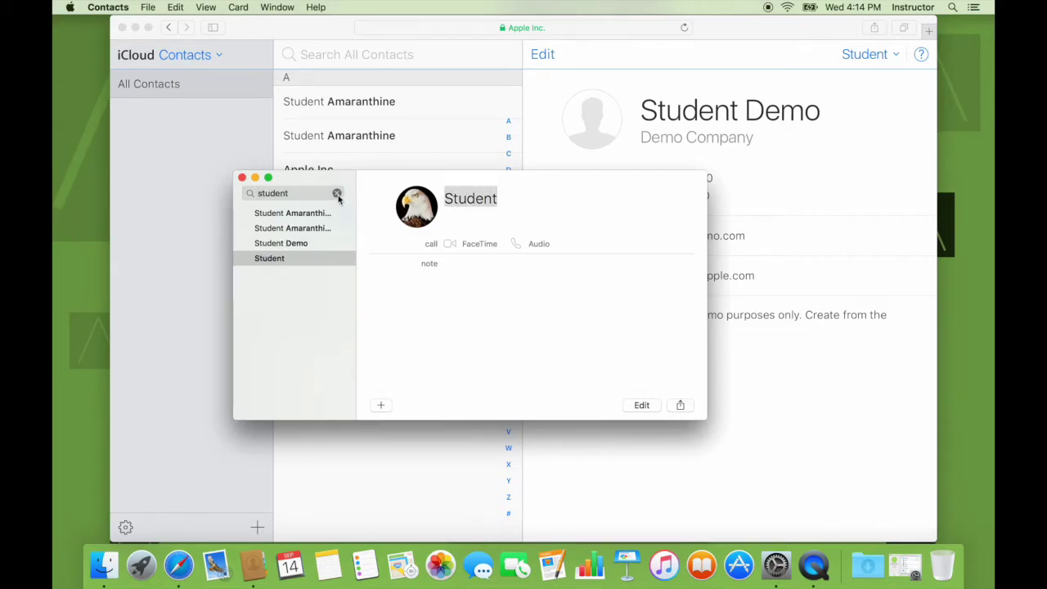
left_click(337, 193)
left_click(297, 258)
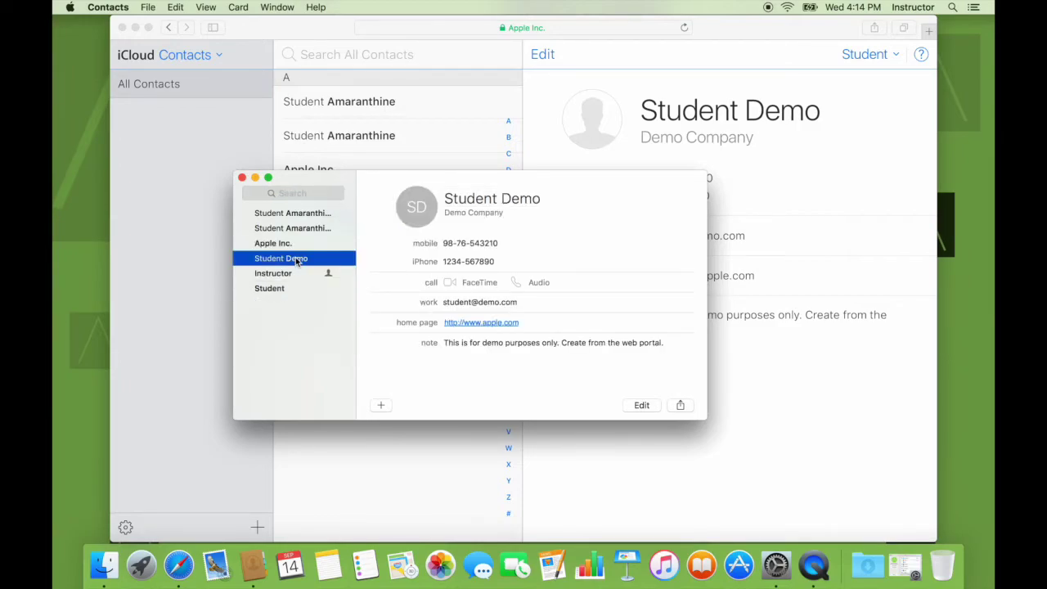
left_click(159, 237)
Show September 2016 in Month view in iCloud Calendar, then return to the iCloud home page
left_click(216, 55)
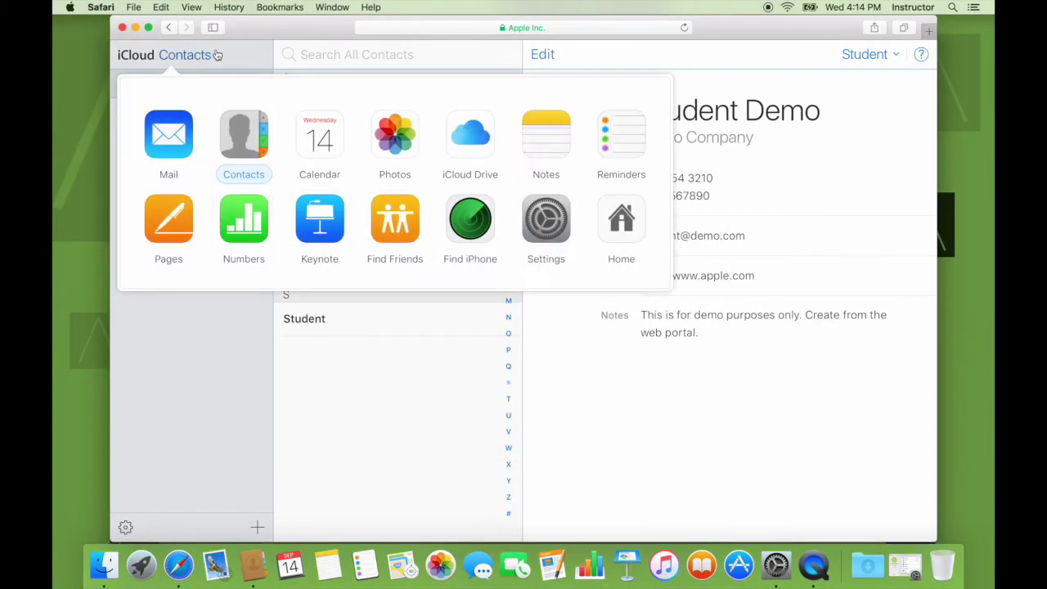
left_click(320, 136)
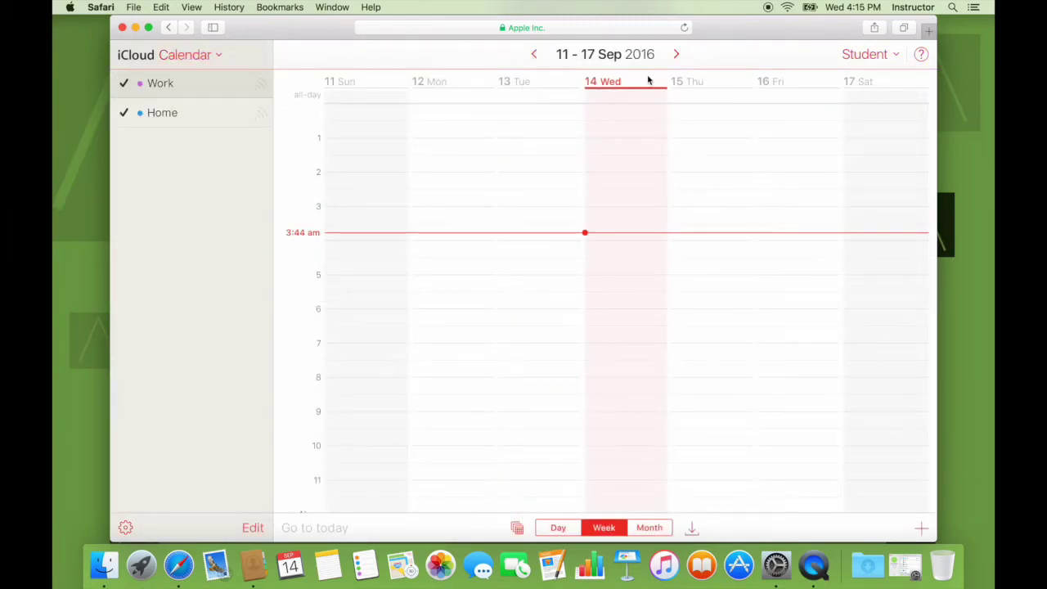
left_click(646, 528)
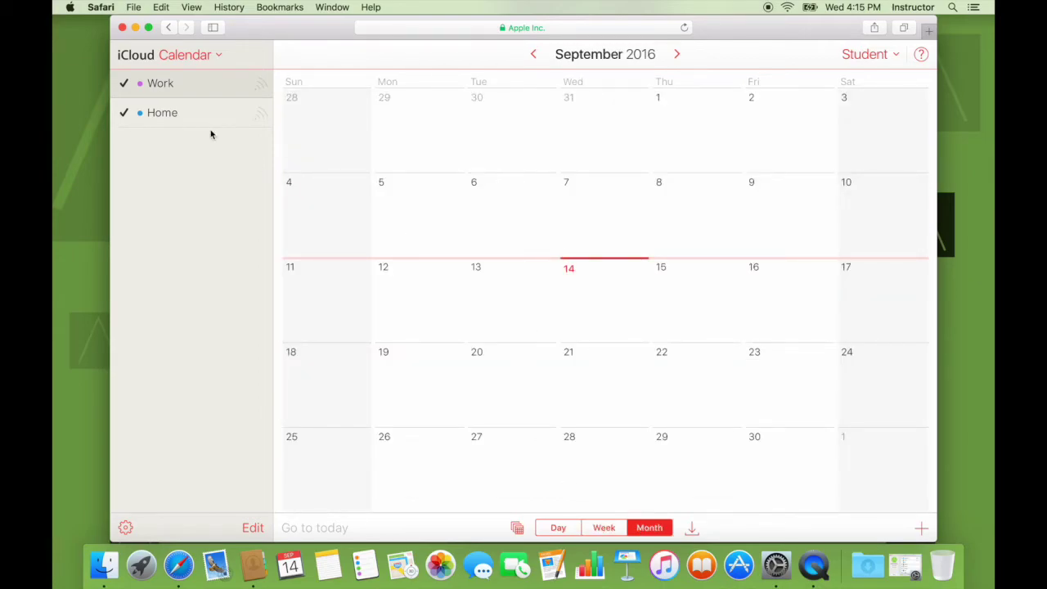
left_click(192, 59)
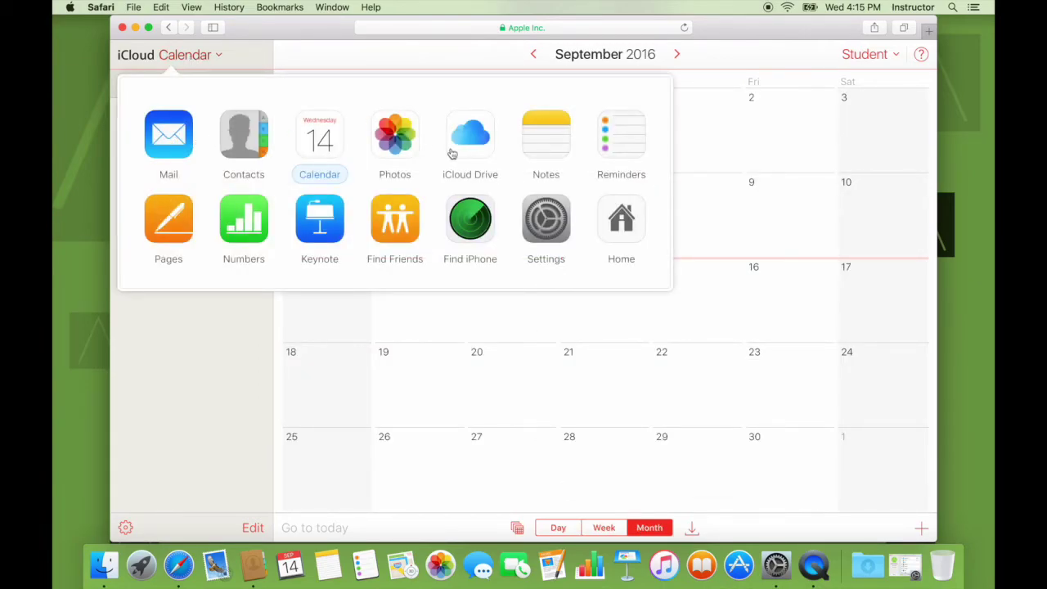
left_click(612, 217)
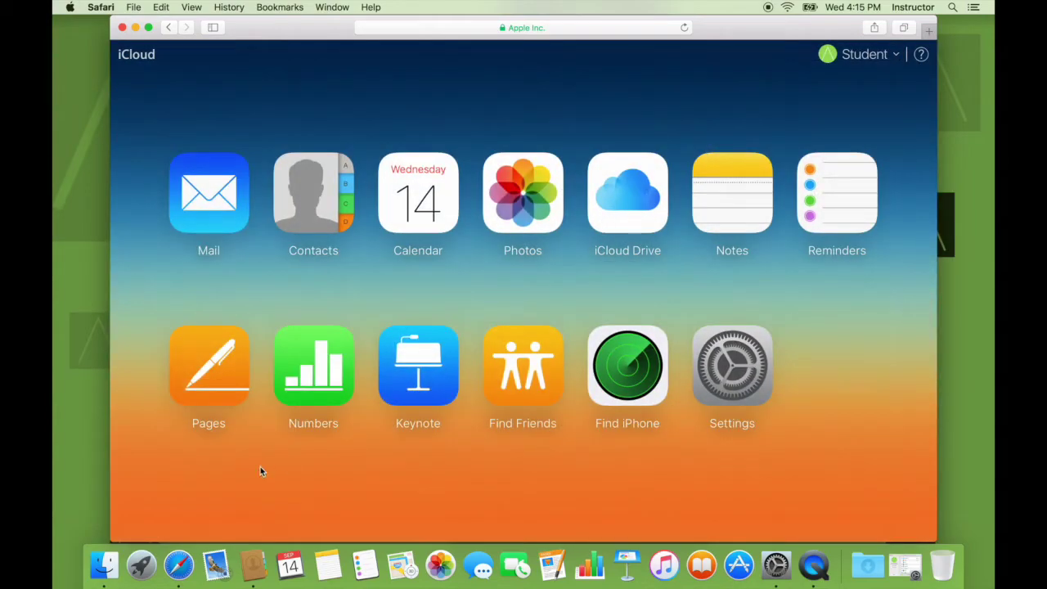
Launch the Mac Calendar app and dismiss its what's-new introduction
left_click(290, 564)
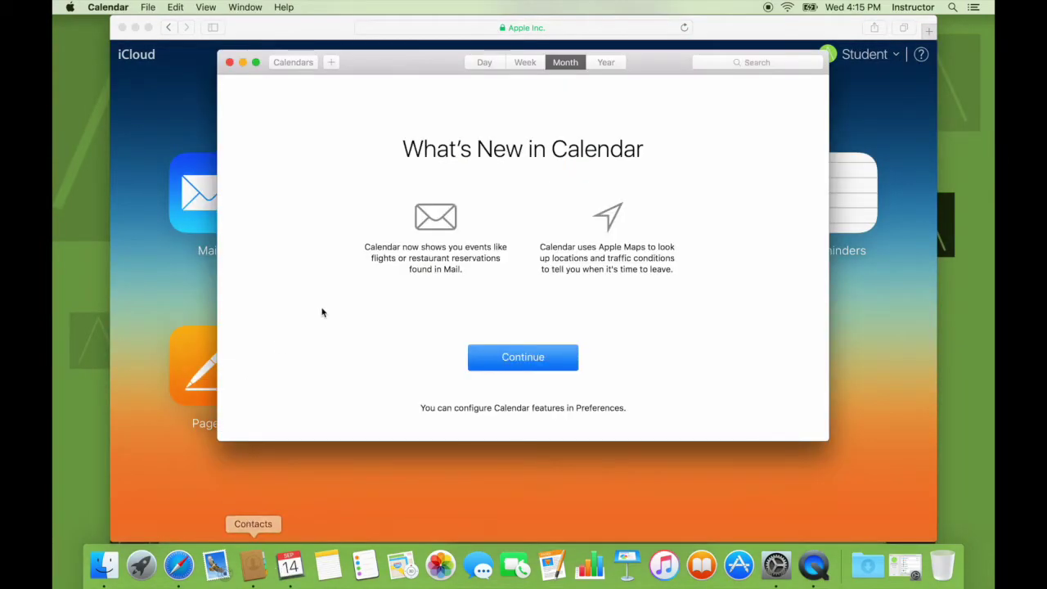
left_click(511, 355)
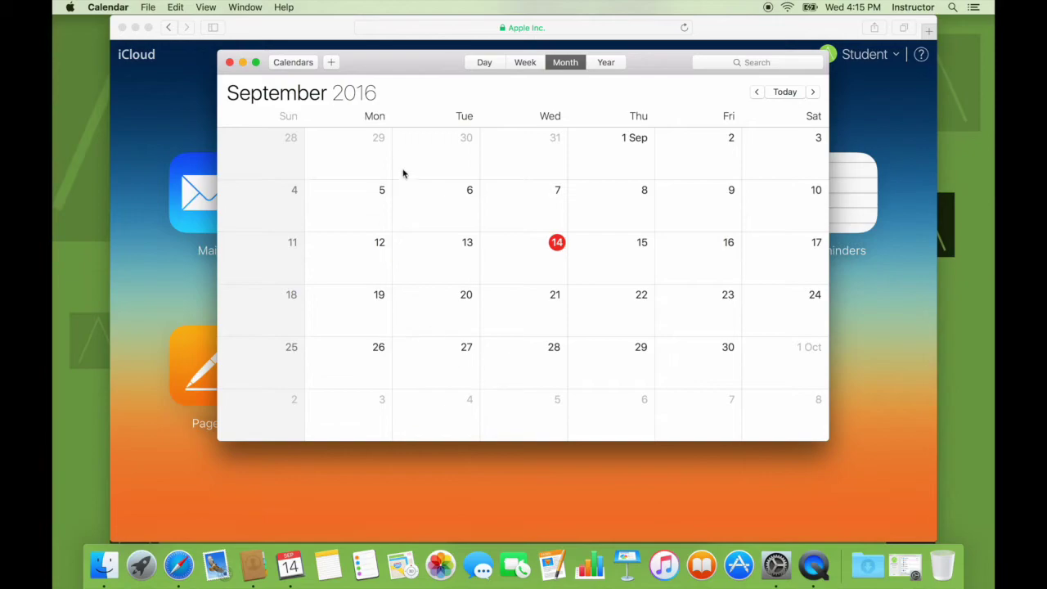
left_click(331, 62)
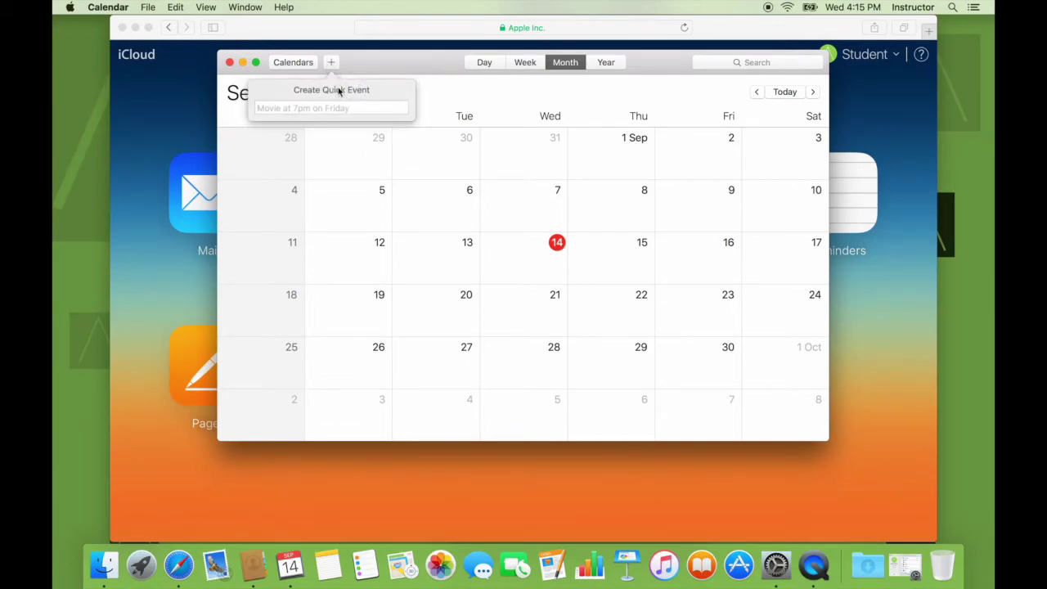
left_click(614, 260)
Create a Thursday 15 September event 'Remember to talk about iCloud on Windows' in the Work calendar
double_click(613, 260)
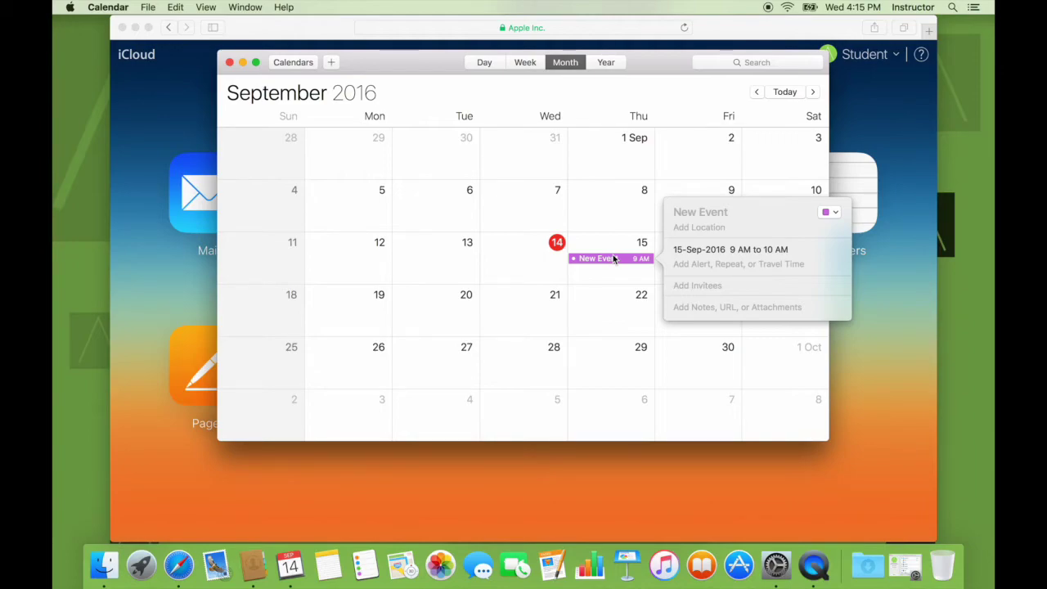
type("Remember ")
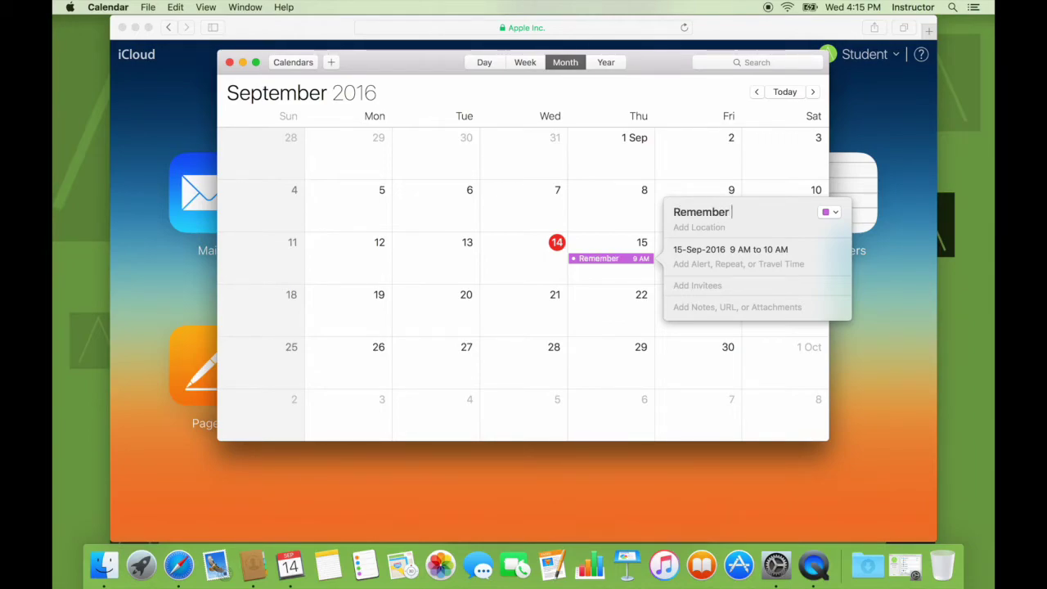
type("to talk about the")
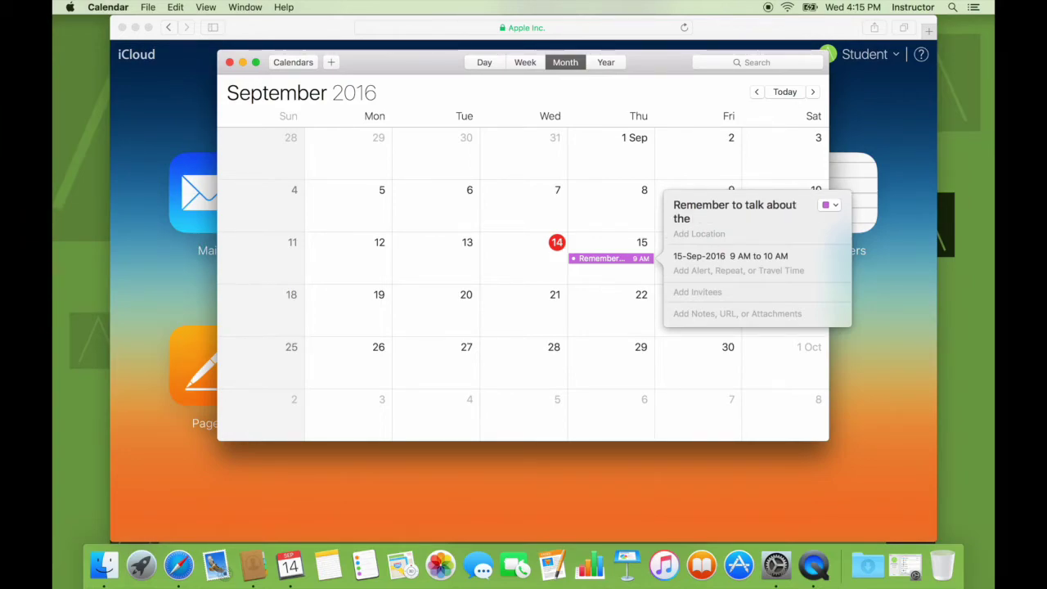
key("BackSpace")
key("BackSpace")
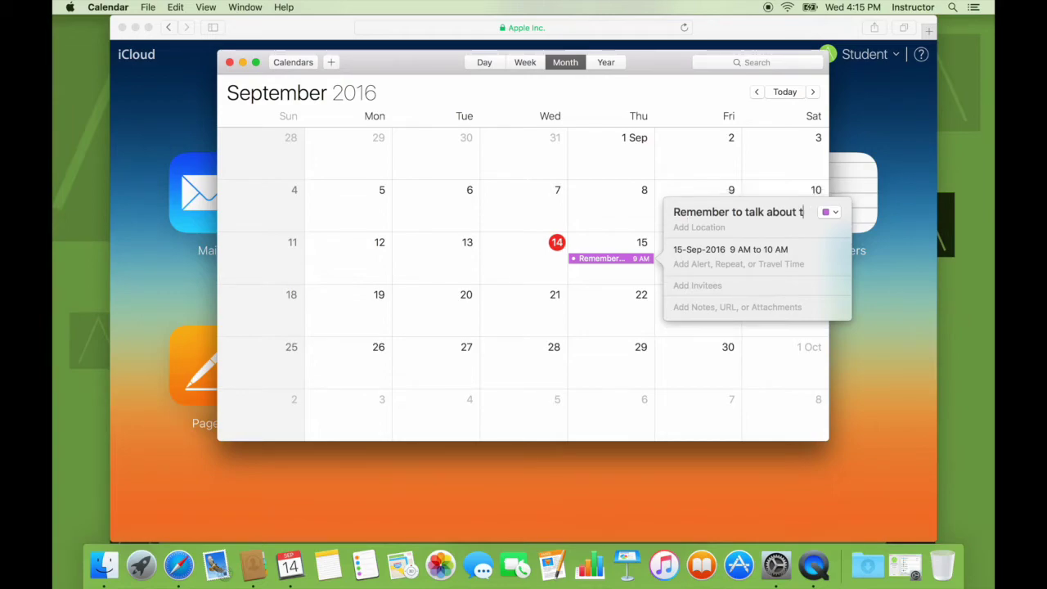
key("BackSpace")
type("iCloud ")
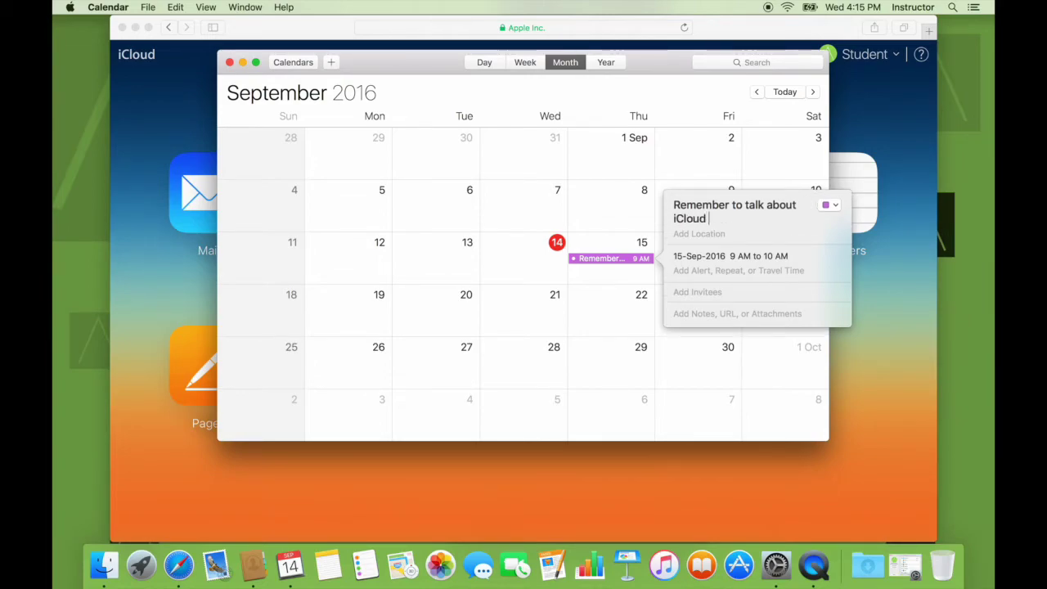
type("on Windows")
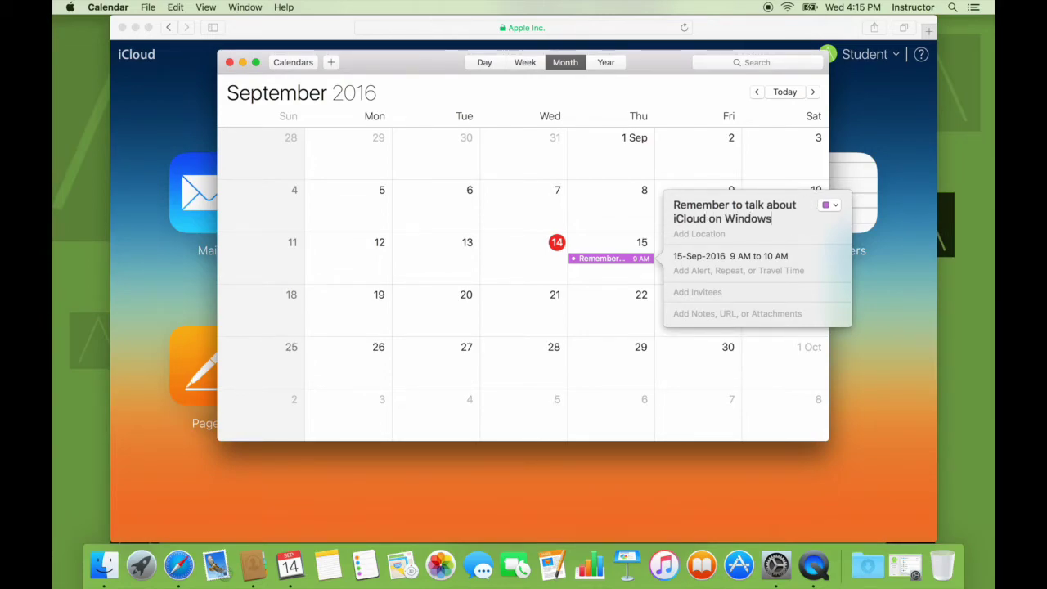
left_click(830, 205)
left_click(832, 206)
left_click(732, 258)
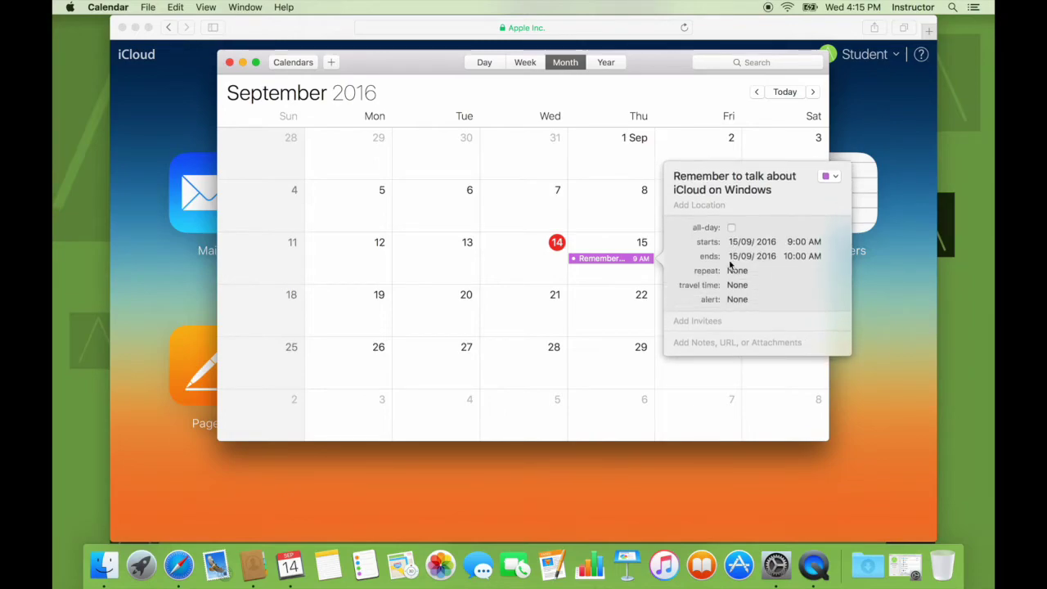
left_click(730, 343)
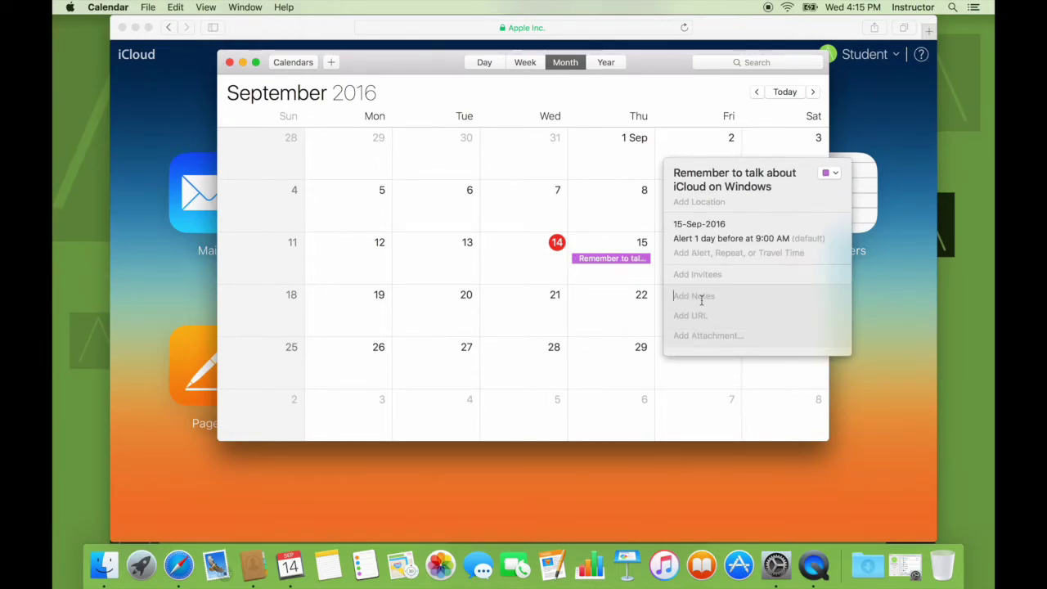
type("This is a demo ")
type("www.icl")
type("oud.com")
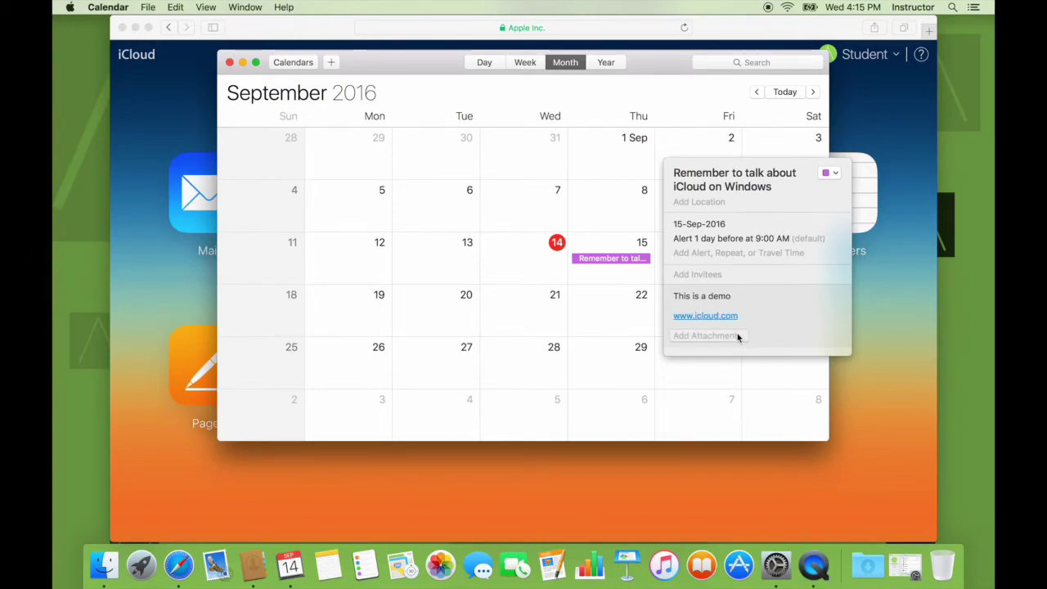
left_click(738, 337)
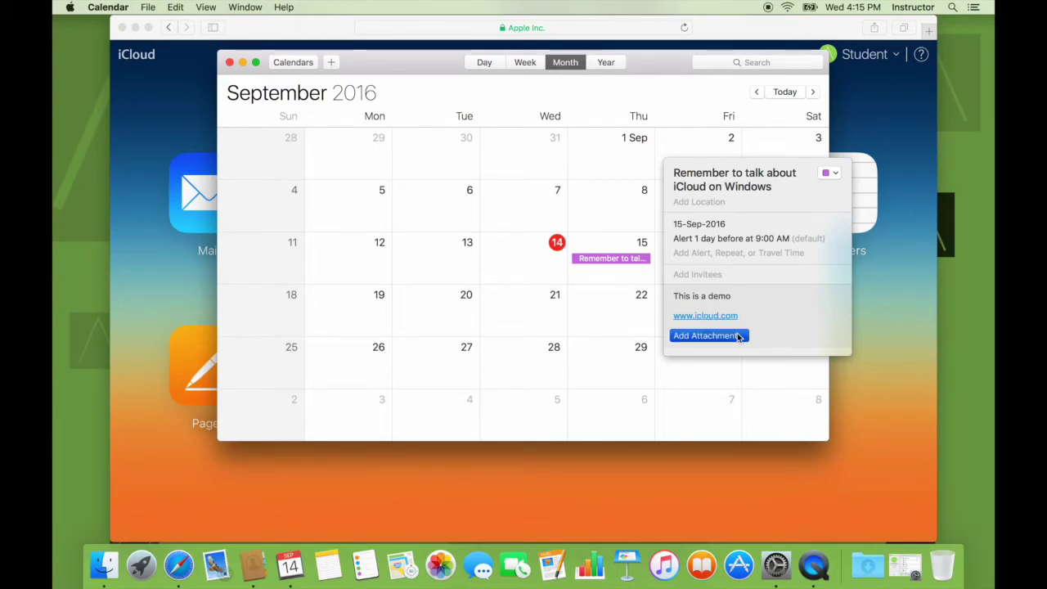
left_click(342, 158)
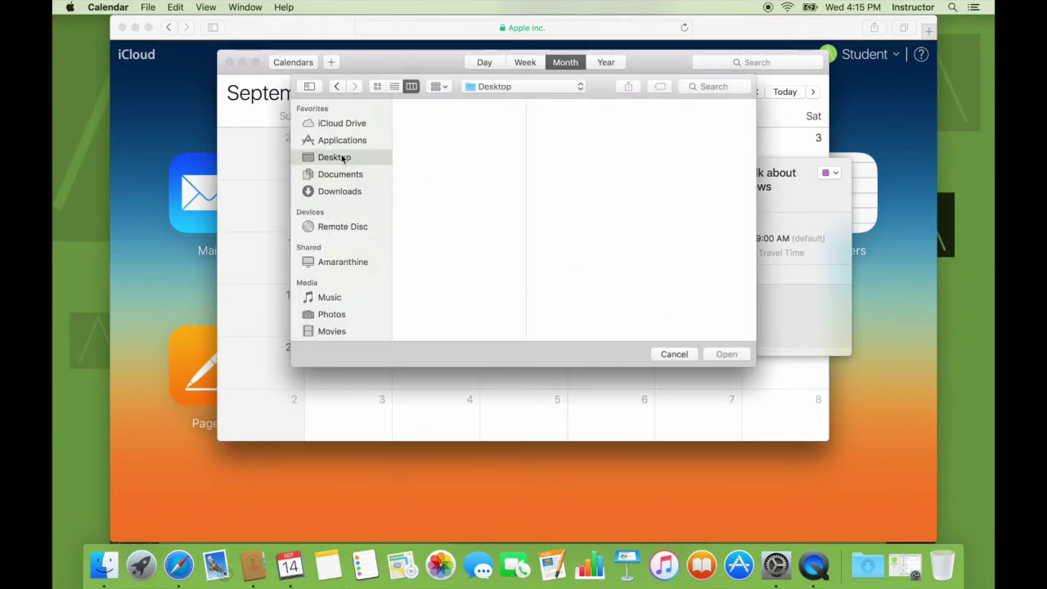
left_click(336, 191)
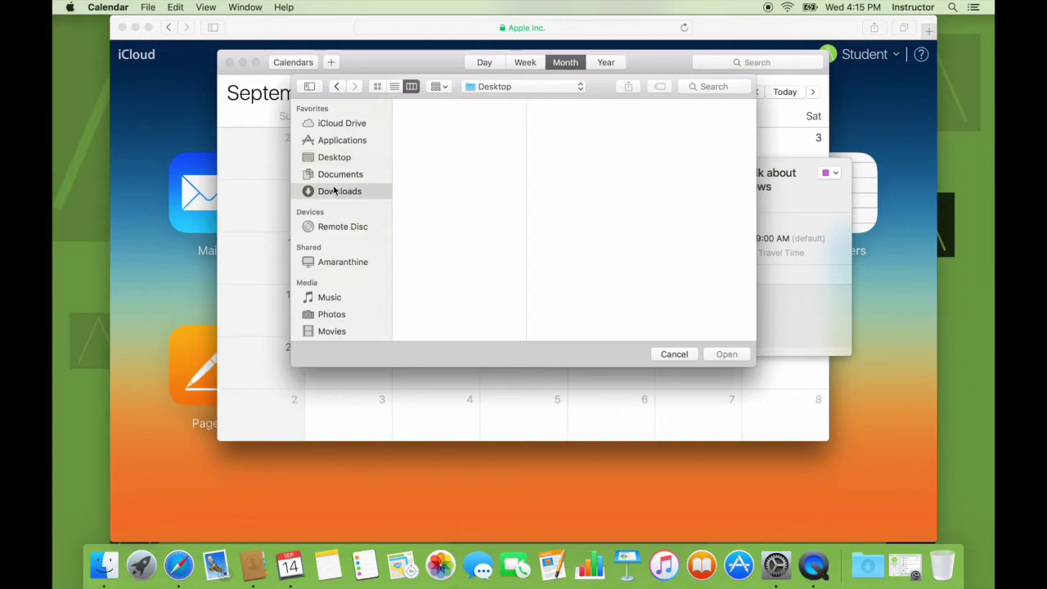
left_click(665, 354)
left_click(555, 318)
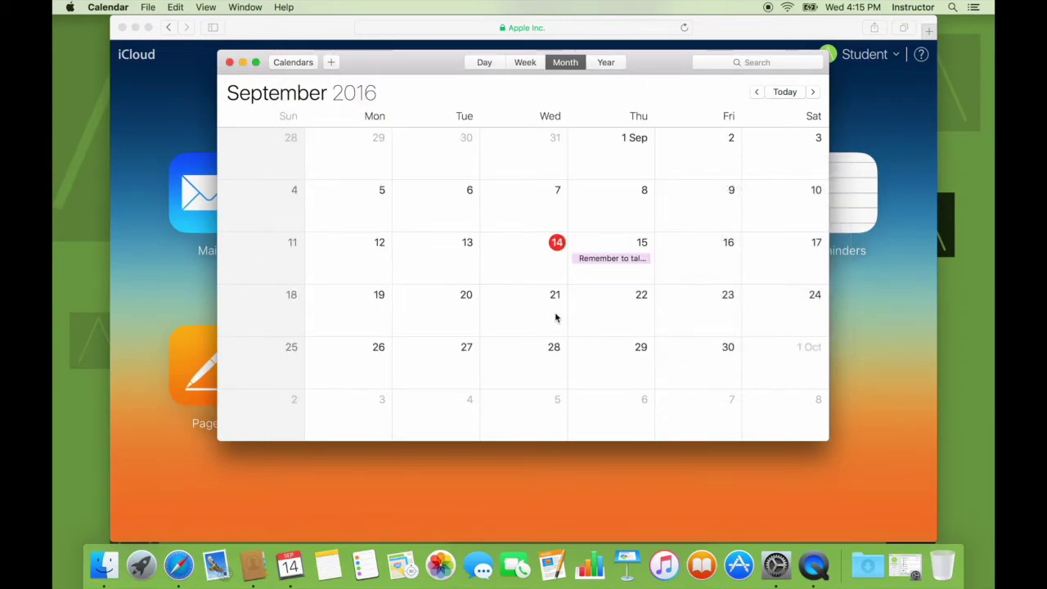
Show the calendars list, then close the iCloud preferences window
left_click(296, 62)
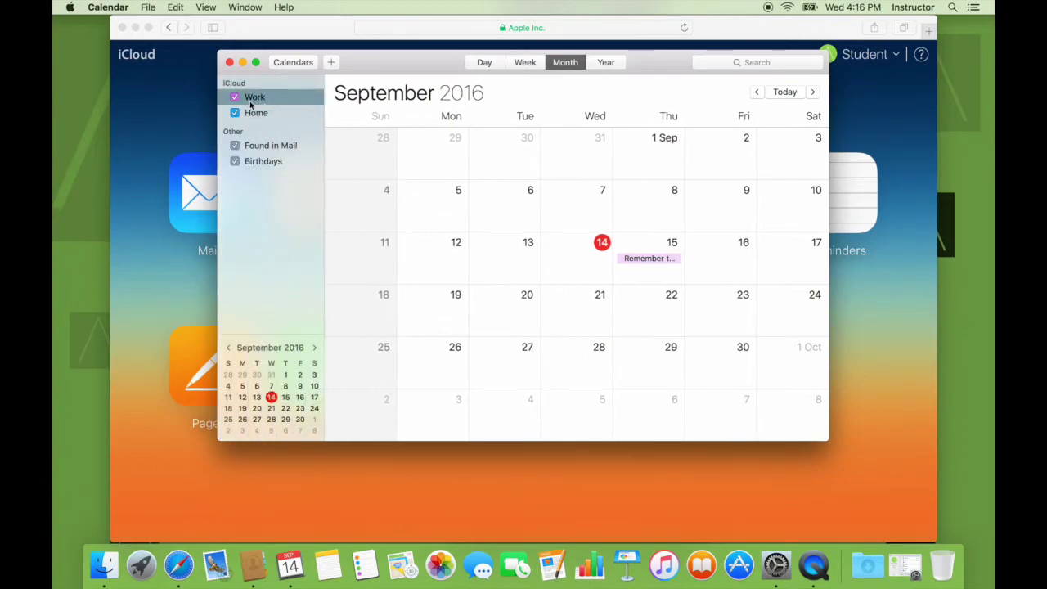
mouse_move(235, 82)
left_click(905, 564)
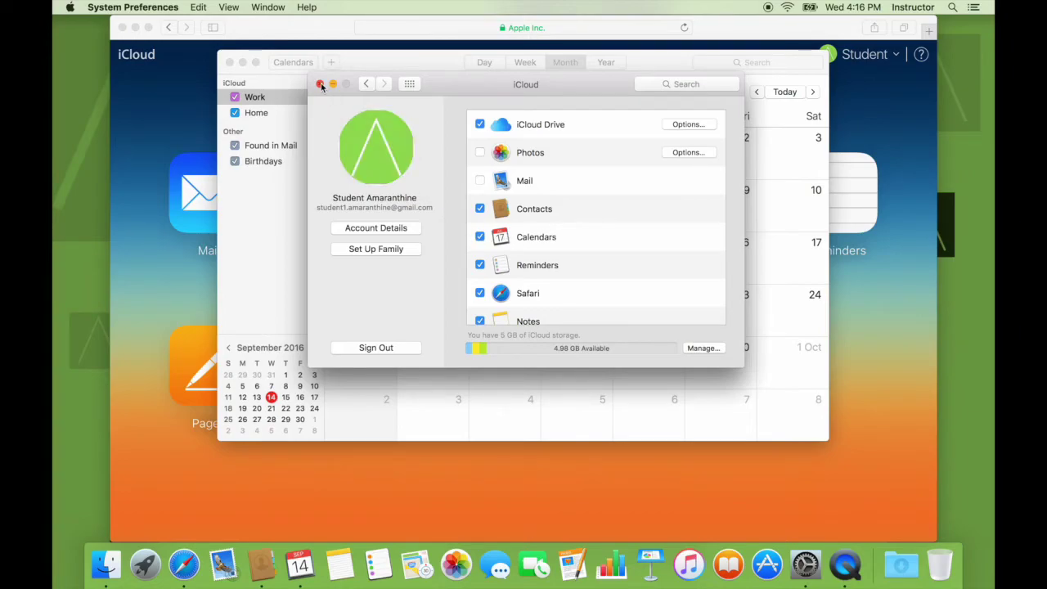
left_click(321, 85)
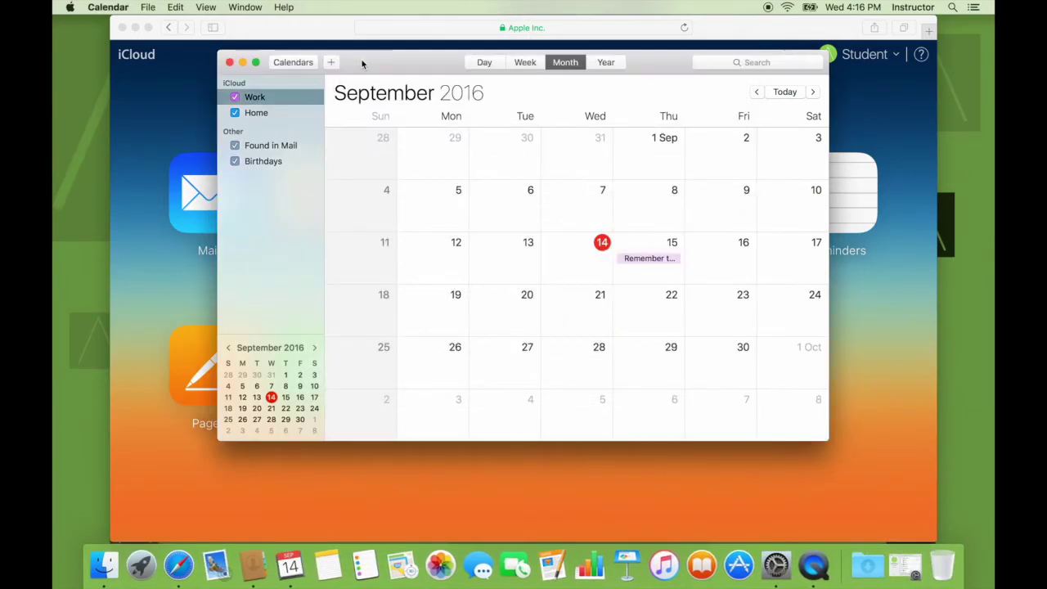
Close the desktop Calendar window and open the web calendar on iCloud.com in Safari
left_click(243, 63)
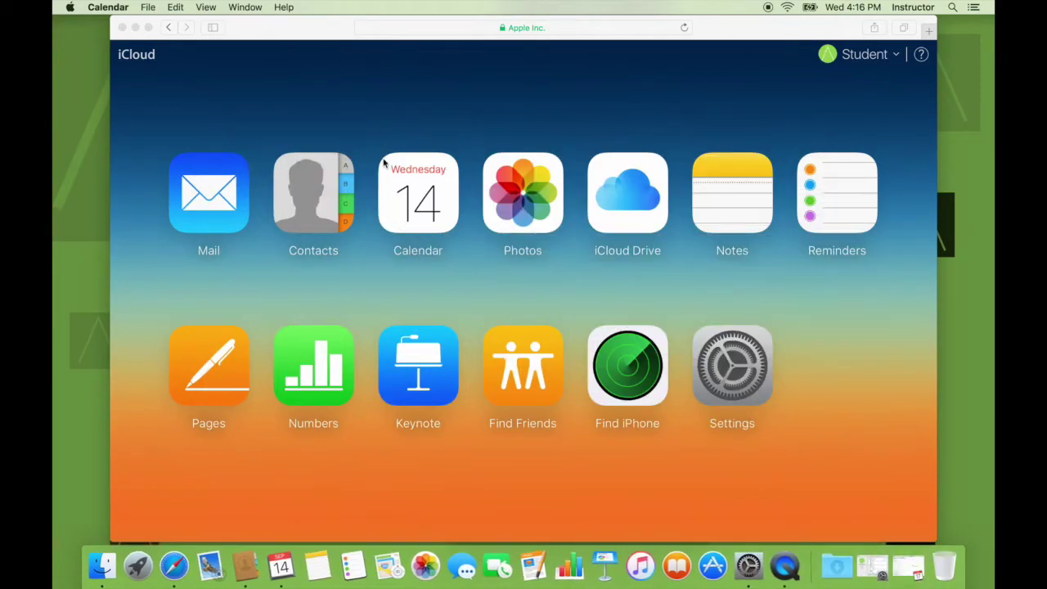
left_click(393, 109)
left_click(419, 200)
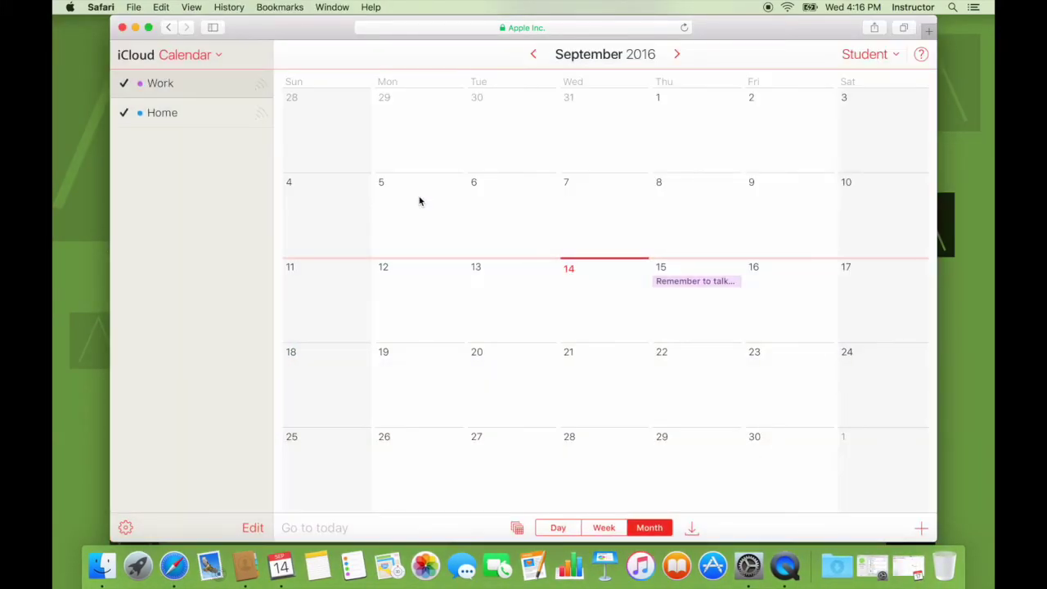
Set the Sep 15 event's location to 'Amaranthine Classroom' on iCloud.com
left_click(690, 281)
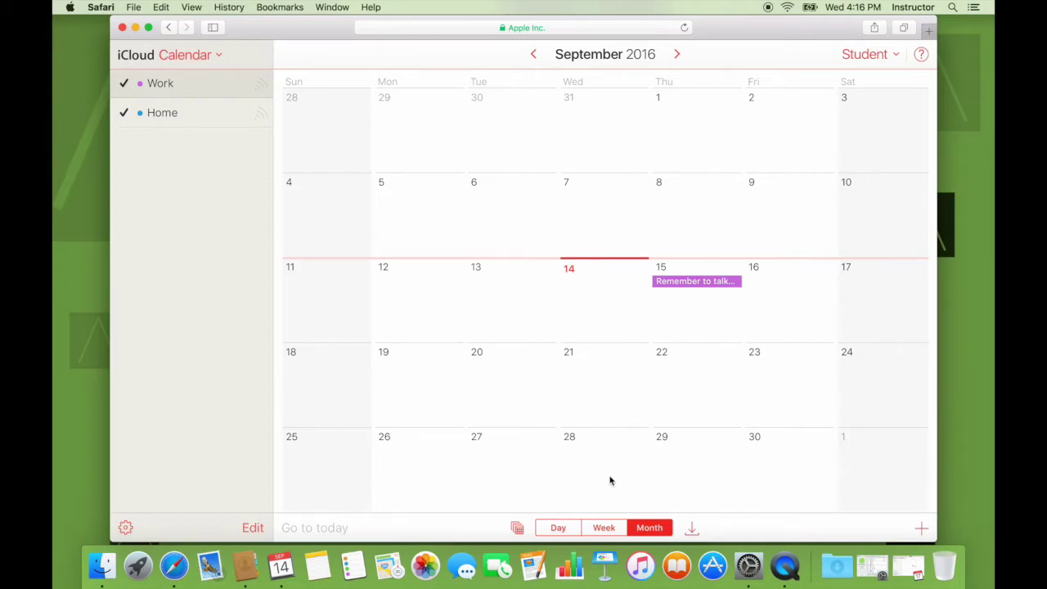
double_click(723, 281)
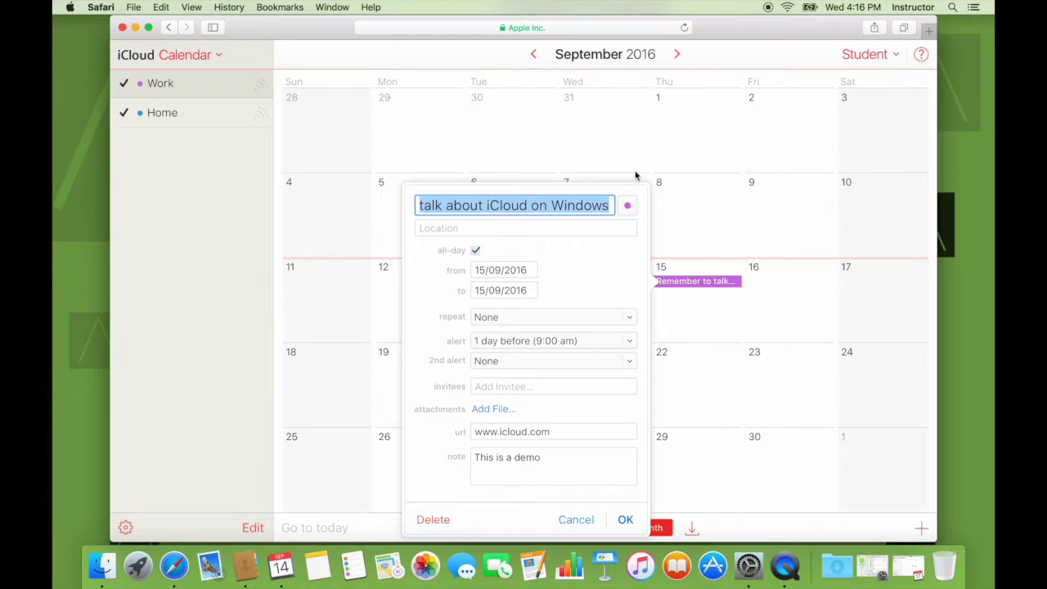
left_click(537, 232)
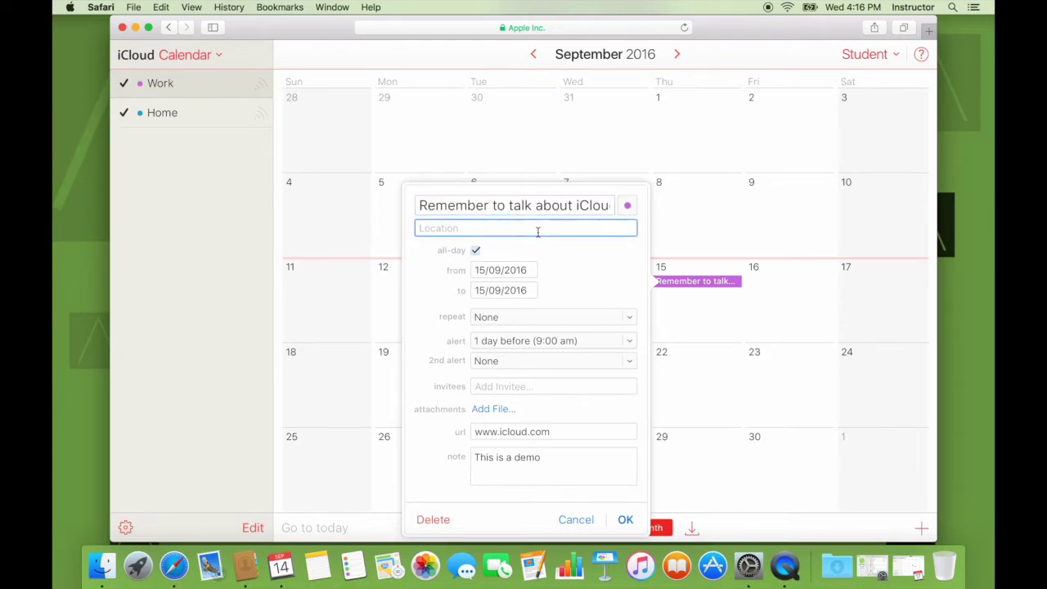
type("Amaranthine Classroom")
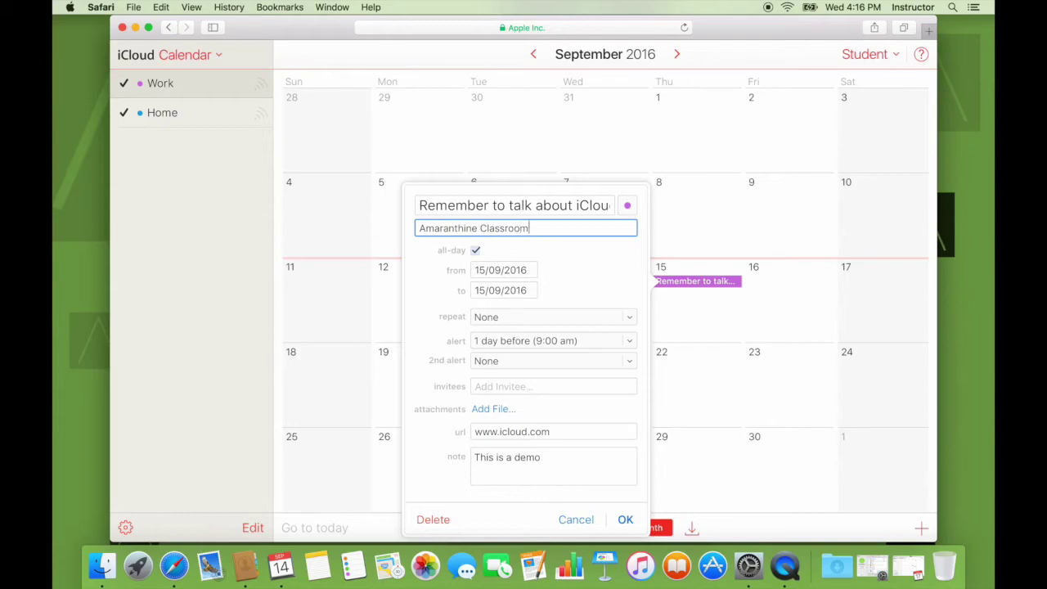
key("Return")
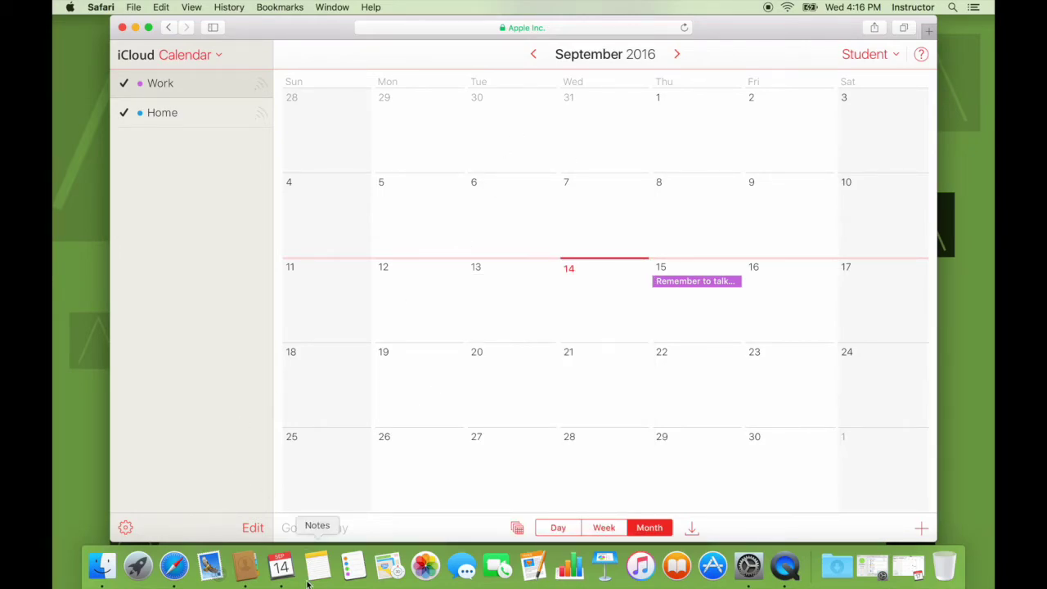
left_click(280, 566)
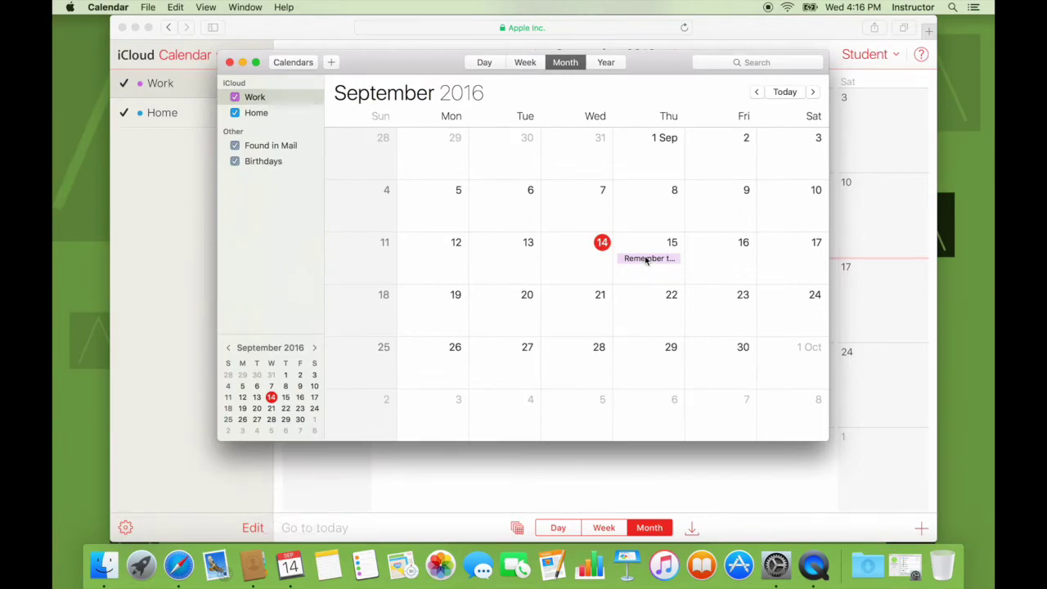
double_click(646, 260)
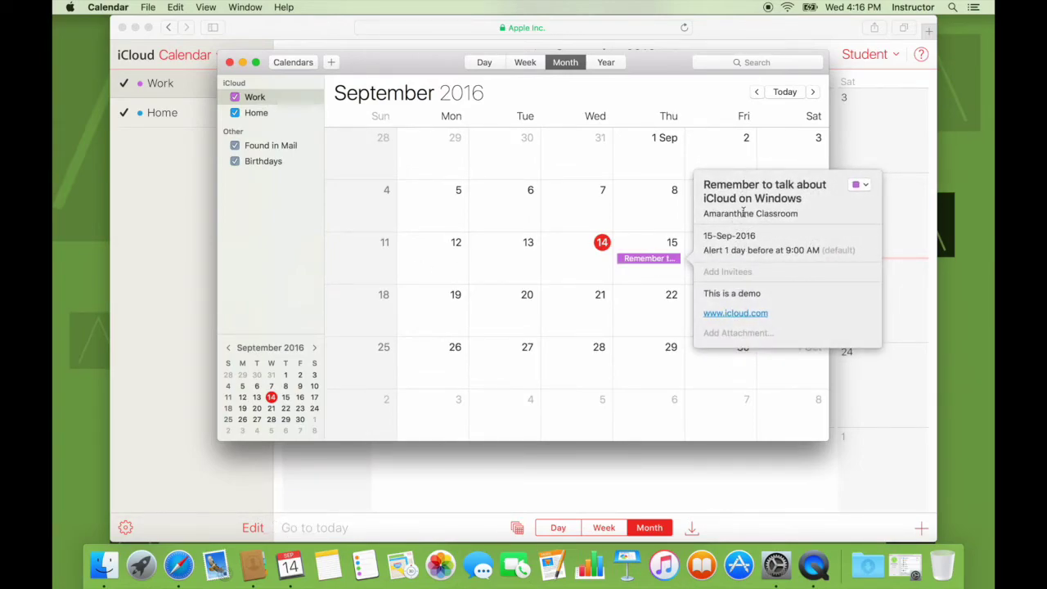
left_click(273, 238)
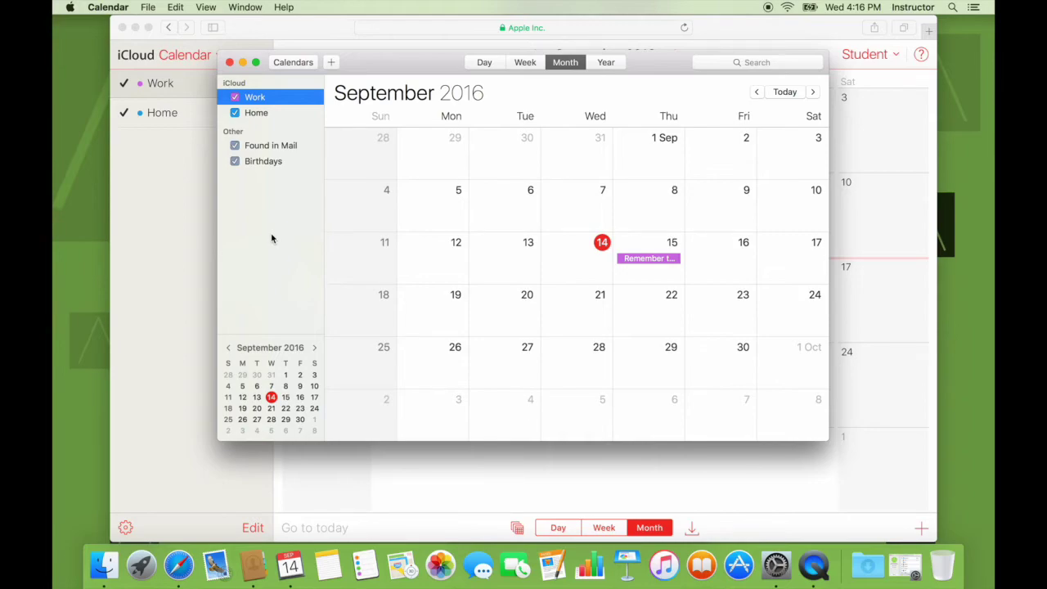
key("super+q")
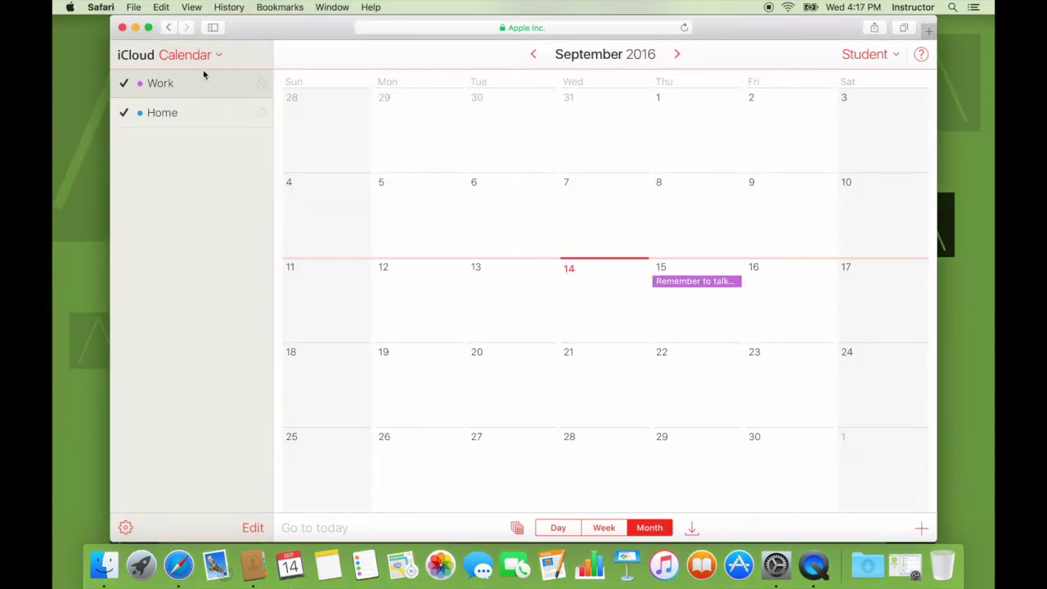
left_click(207, 55)
Create a new folder named 'Demo' in iCloud Drive on iCloud.com
left_click(470, 139)
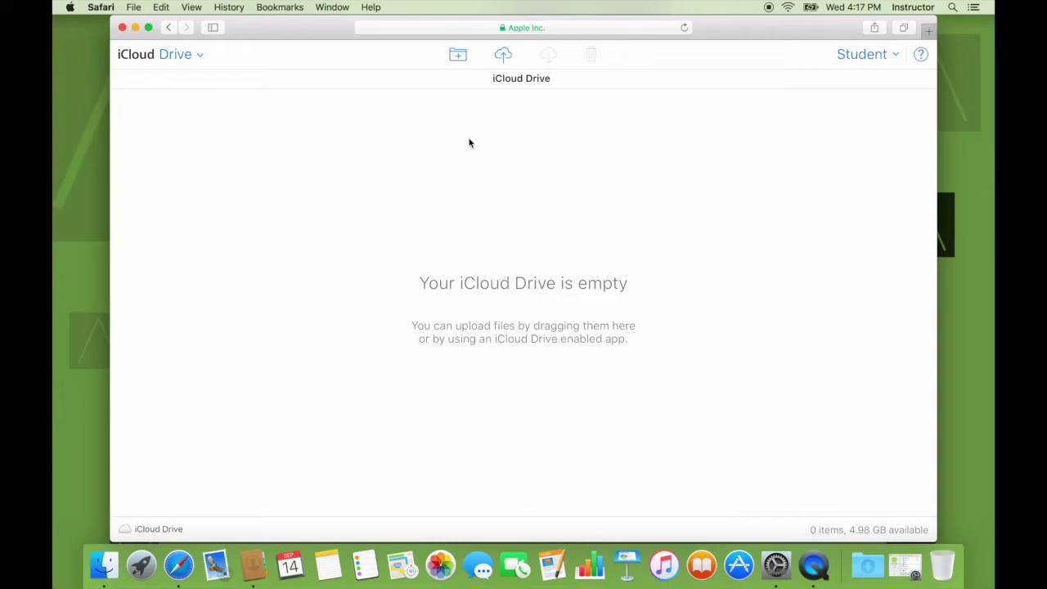
left_click(457, 56)
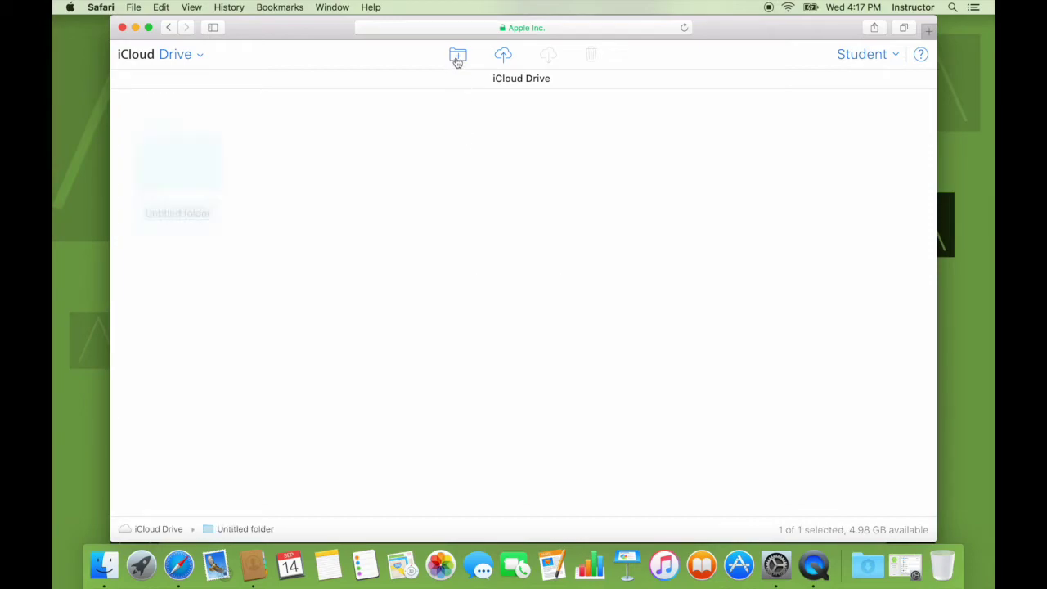
type("Demo")
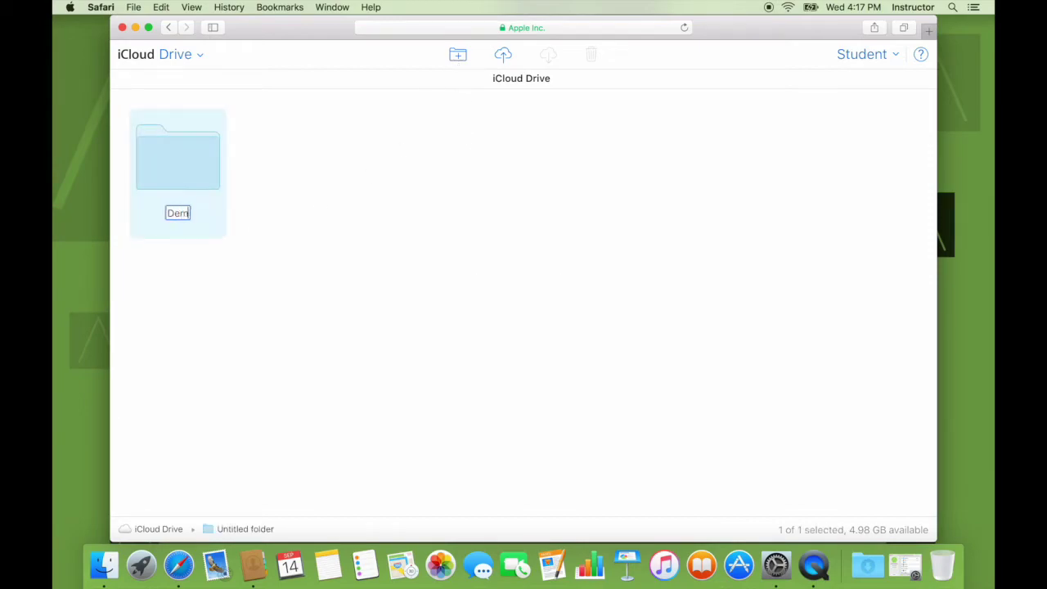
key("Return")
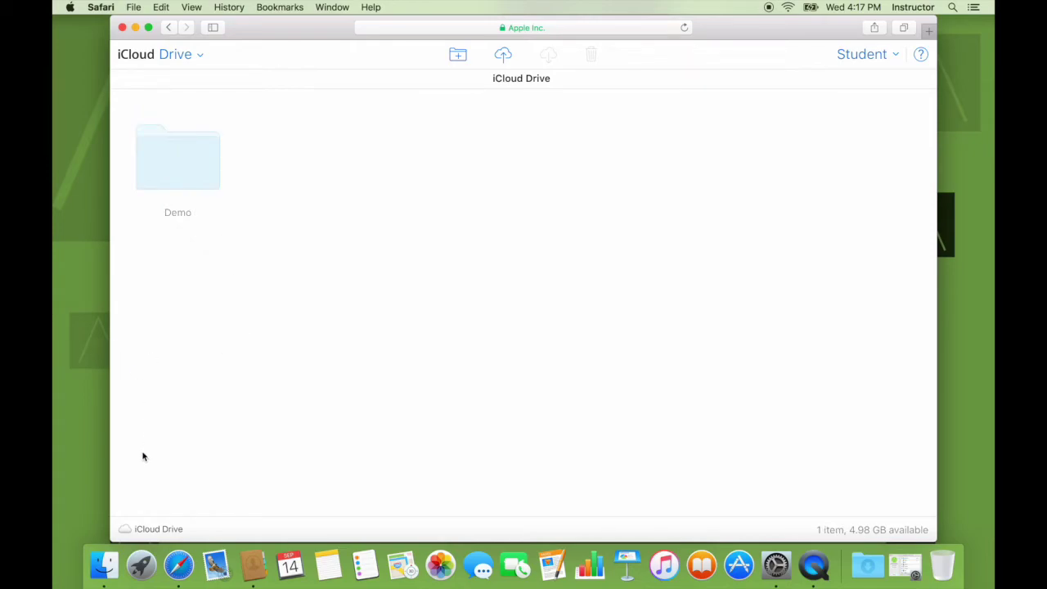
left_click(104, 565)
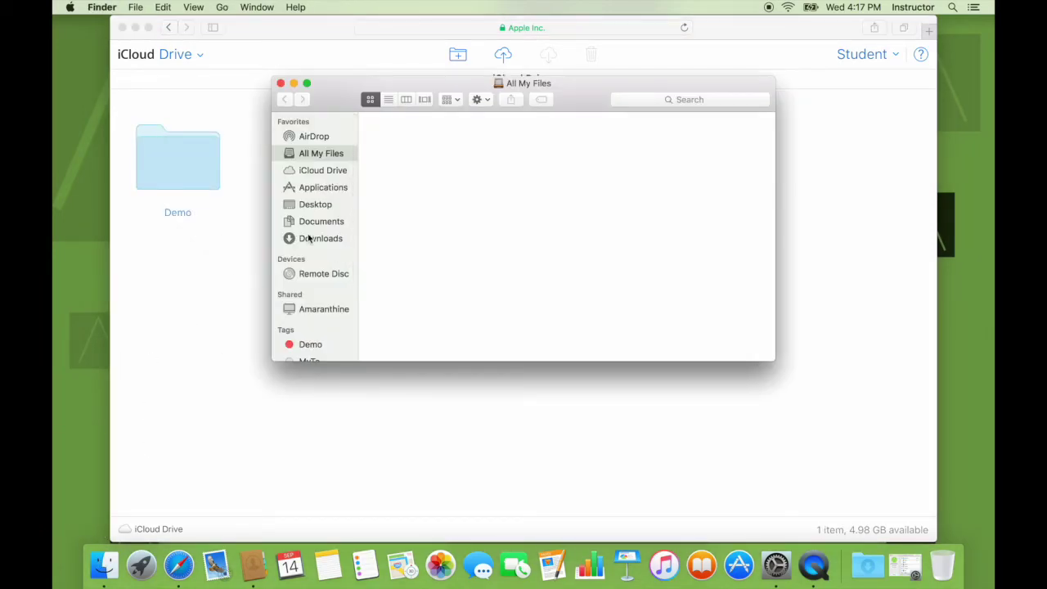
View the synced Demo folder in Finder's iCloud Drive as icons, then close the window
left_click(331, 173)
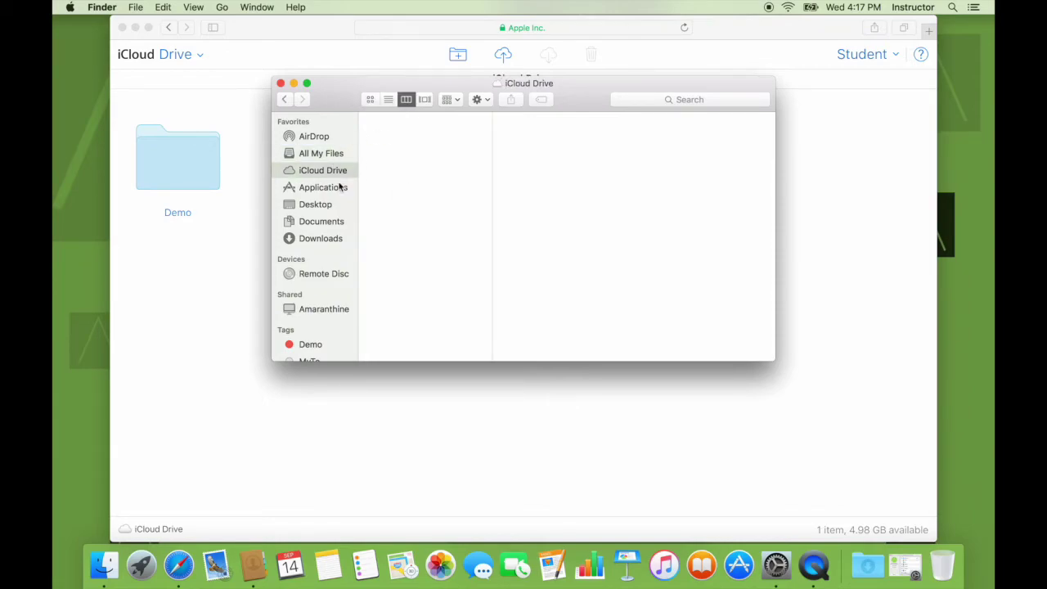
key("super+1")
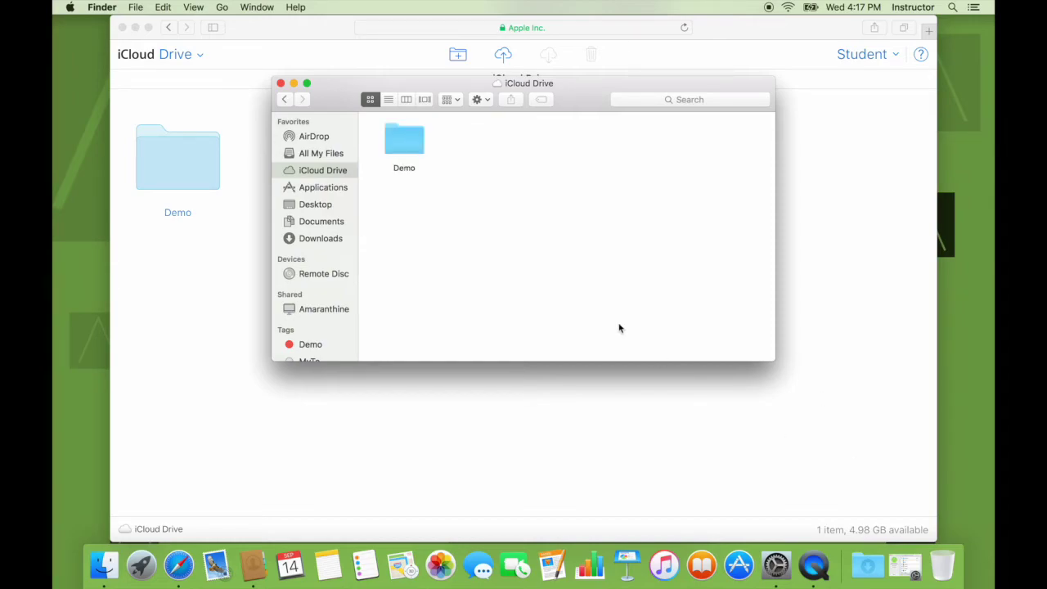
key("super+w")
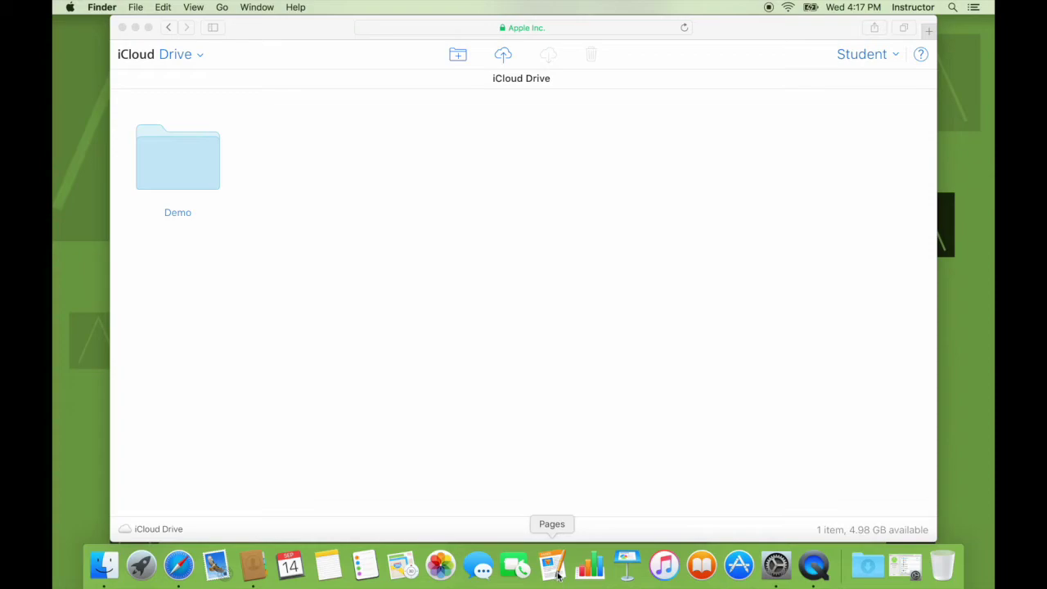
left_click(560, 574)
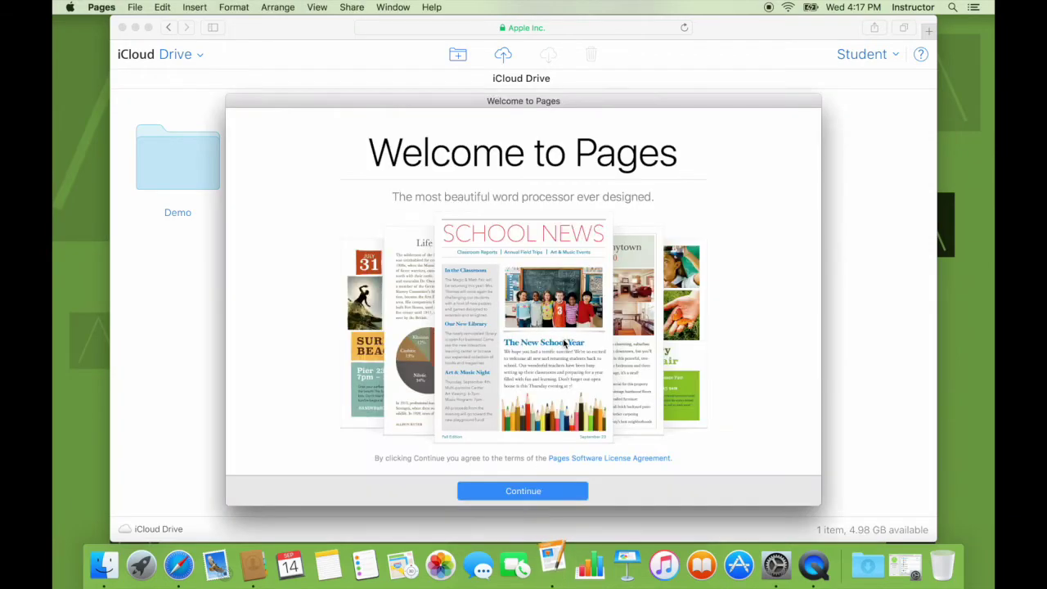
Skip the Pages welcome screen and create an Untitled document from the Project Proposal template
left_click(520, 493)
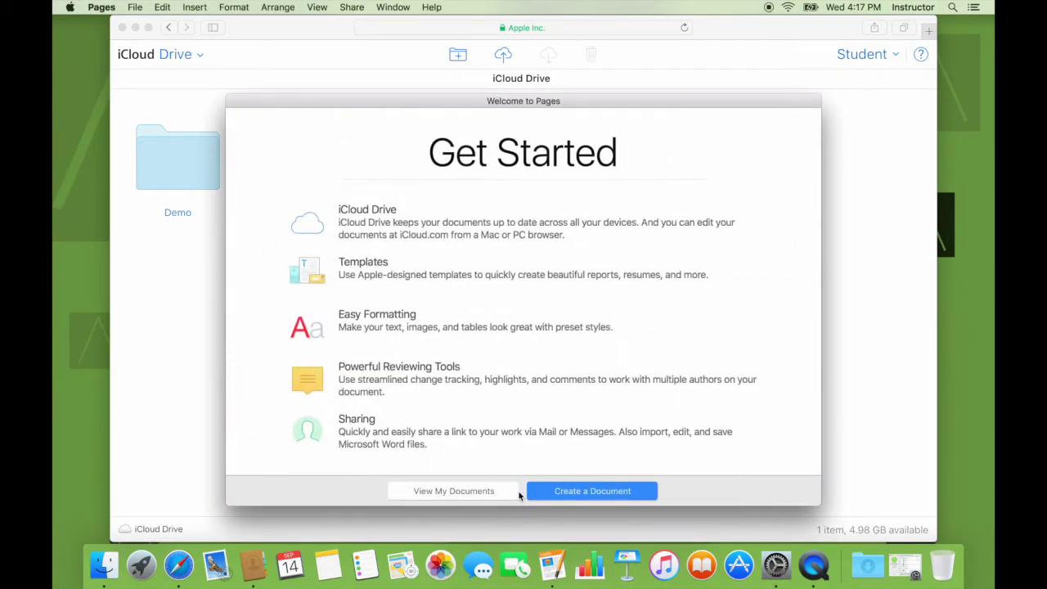
left_click(554, 491)
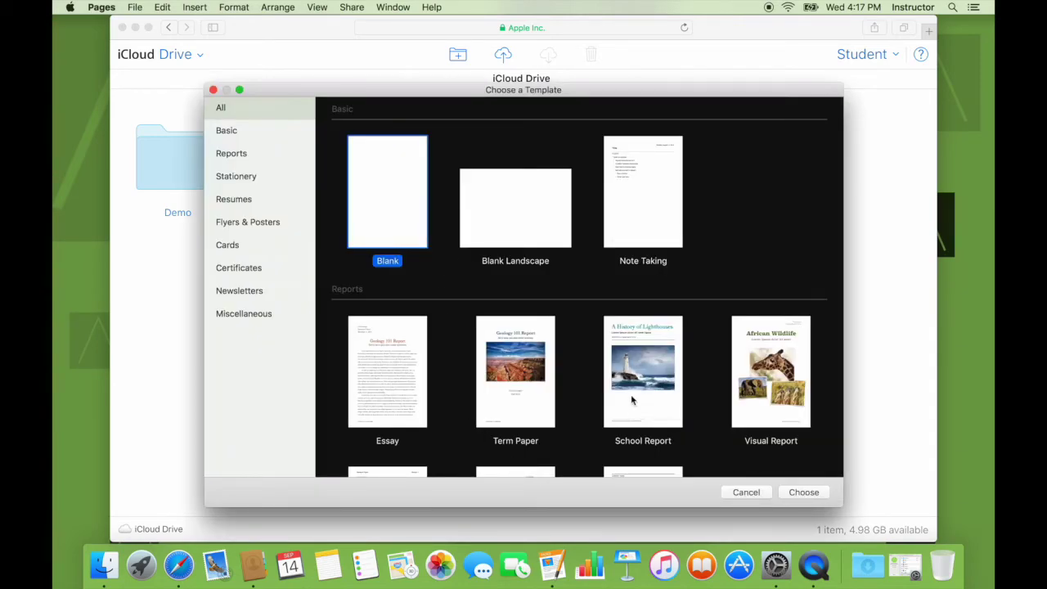
scroll(634, 401, "down", 10)
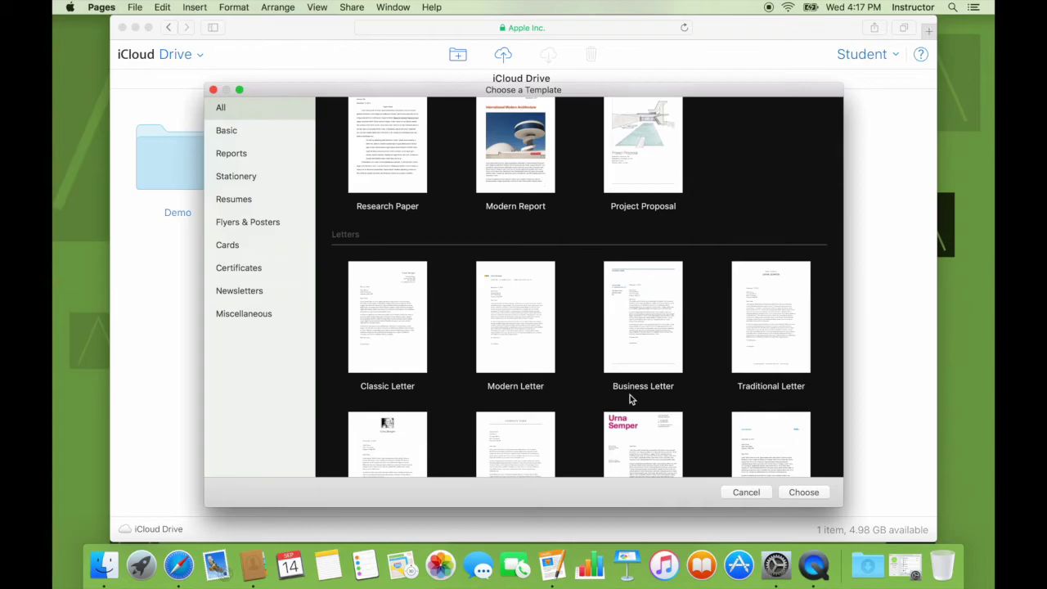
scroll(639, 319, "down", 20)
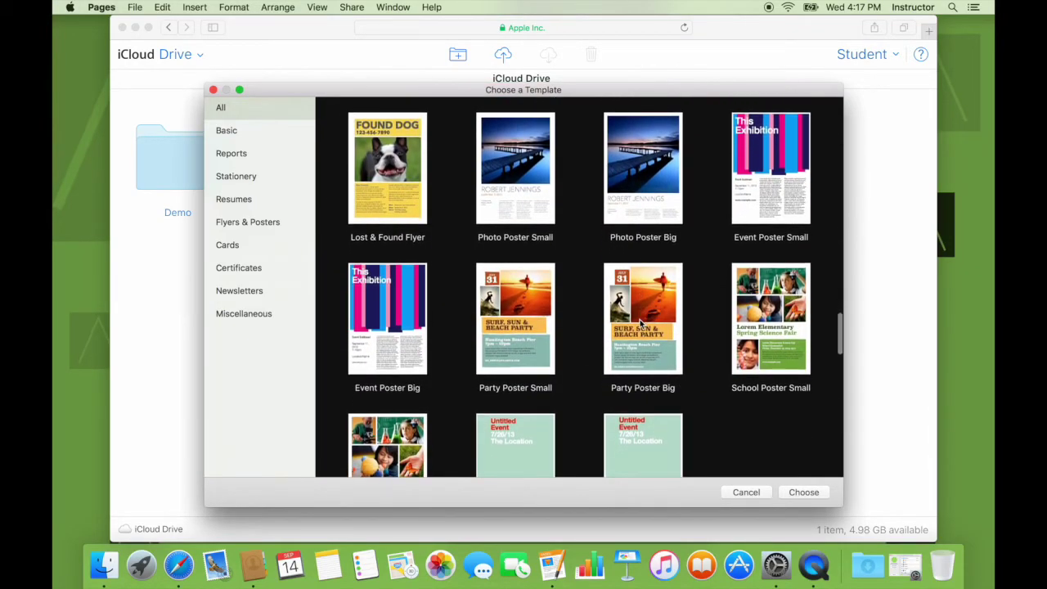
scroll(640, 323, "up", 15)
scroll(640, 323, "up", 10)
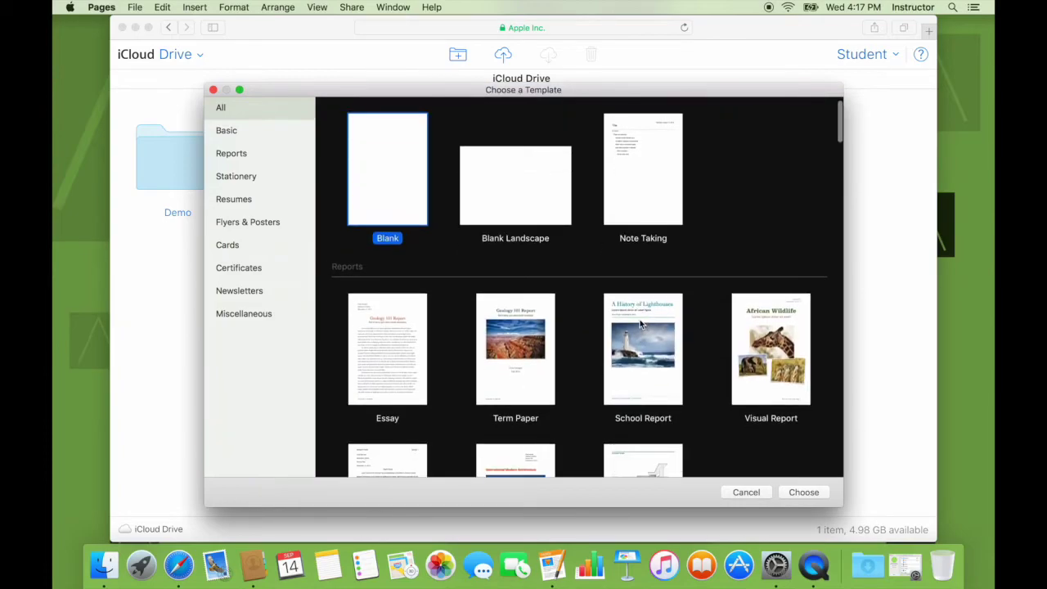
scroll(687, 383, "down", 3)
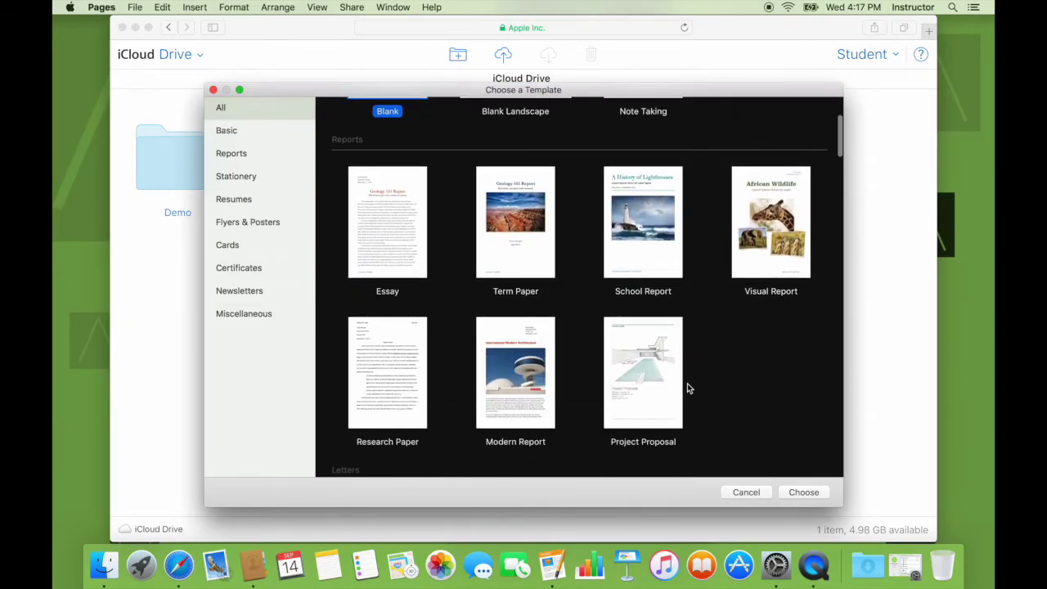
left_click(638, 390)
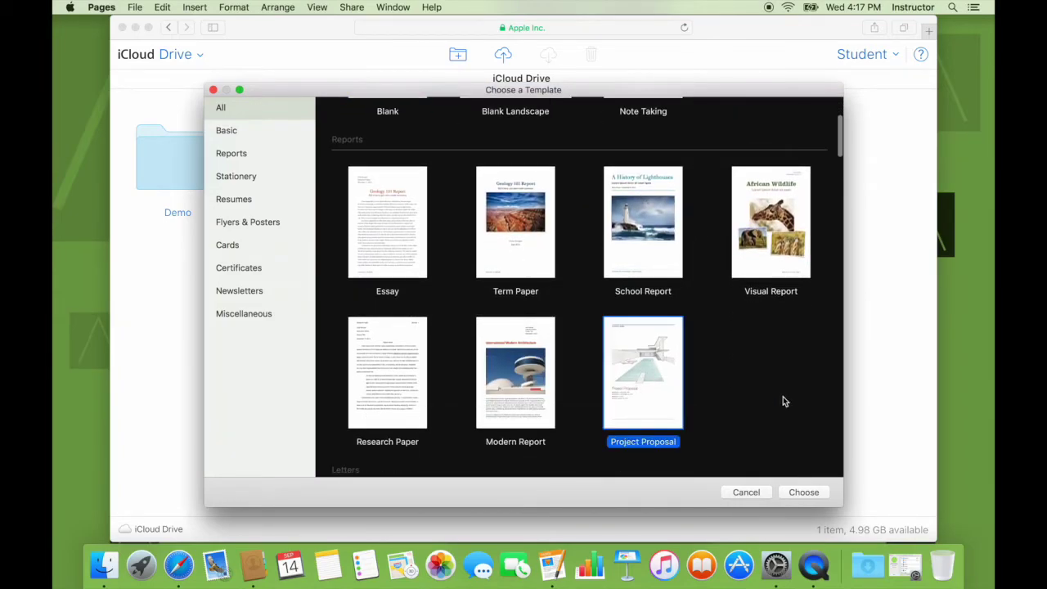
left_click(799, 493)
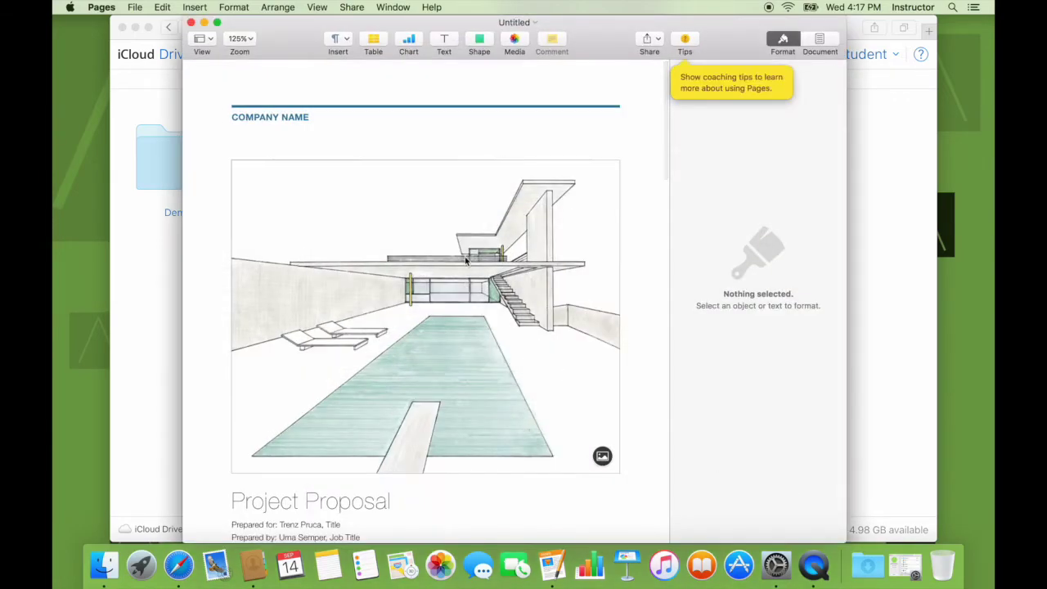
Replace the COMPANY NAME placeholder with 'DEMO COMPANY'
left_click(275, 118)
type("DEMO")
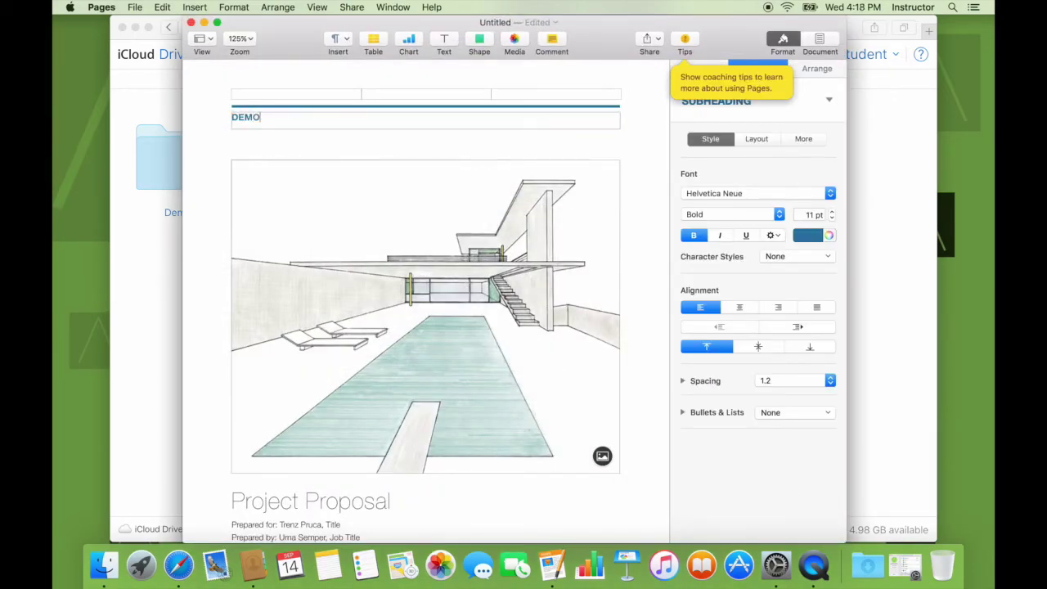
type(" COMPANY")
scroll(283, 341, "down", 4)
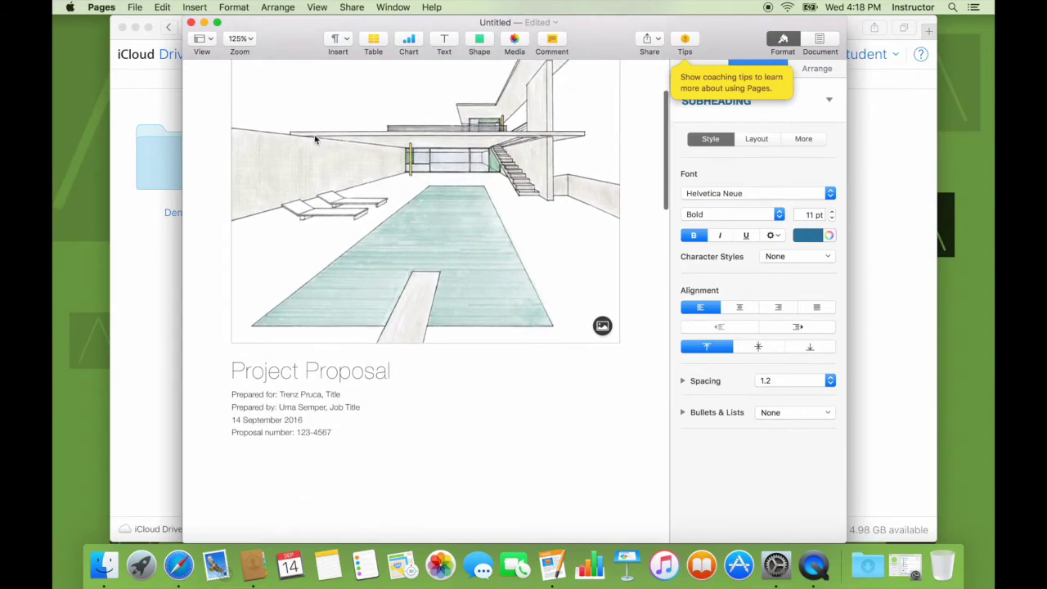
Fill Prepared for with the client's full name and title 'Project Head', then open Save
left_click(288, 395)
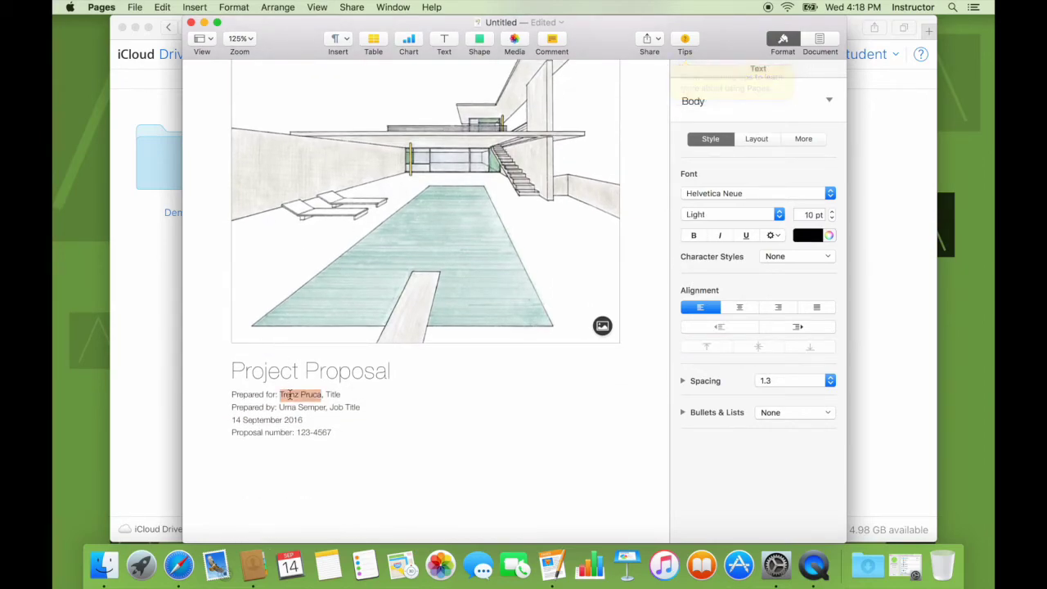
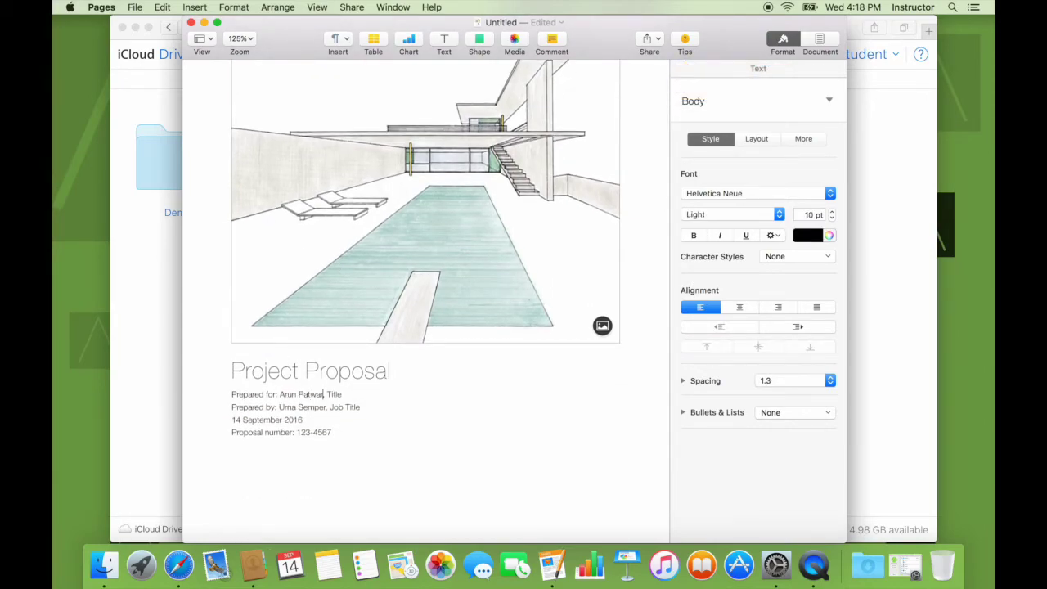
left_click(354, 395)
key("BackSpace")
type("Project Head")
key("super+s")
Save the proposal to Pages — iCloud under the name Demo-1/14-9-2016
left_click(510, 120)
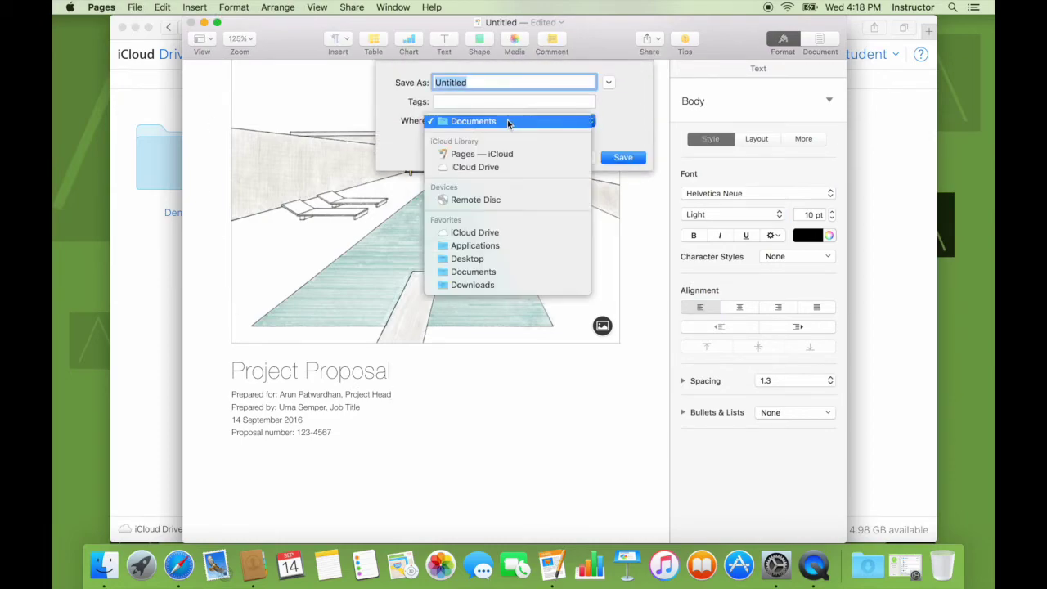
left_click(496, 155)
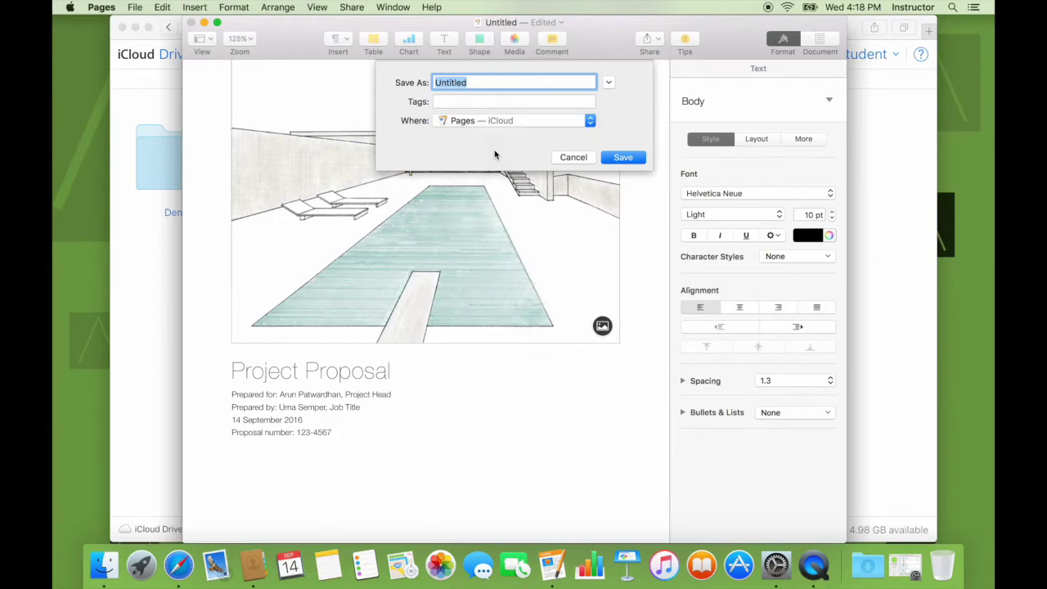
type("Demo-1-14-9-2016")
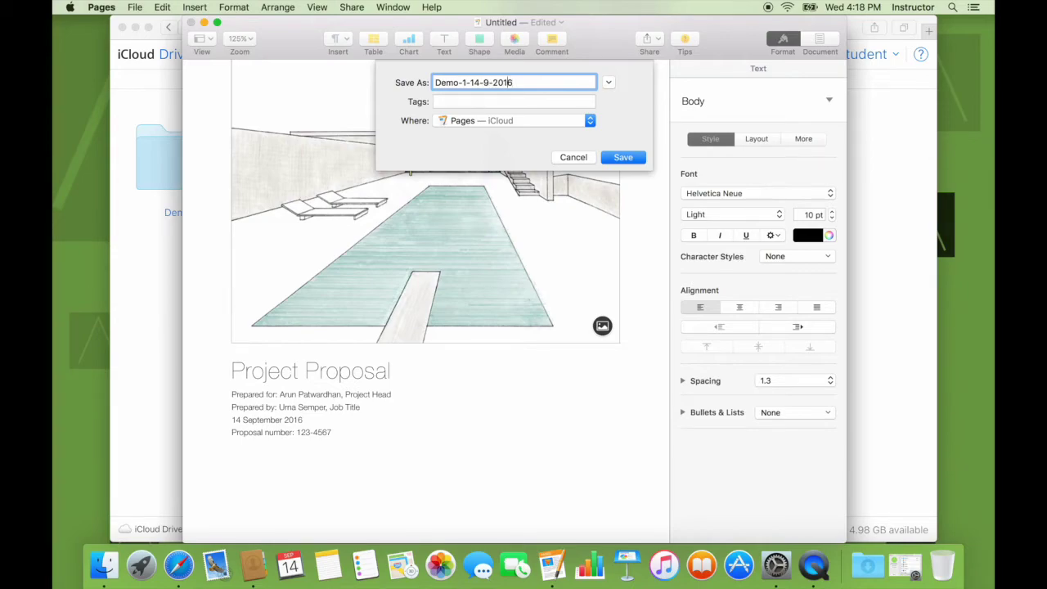
key("BackSpace")
type("/")
key("Return")
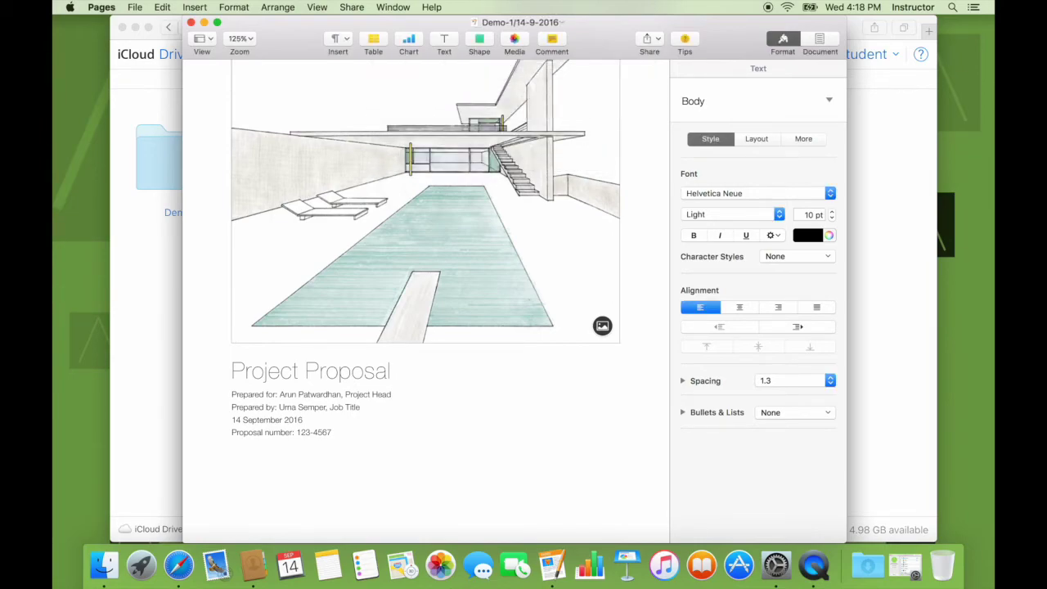
Quit Pages and return to the iCloud Drive web page
left_click(135, 7)
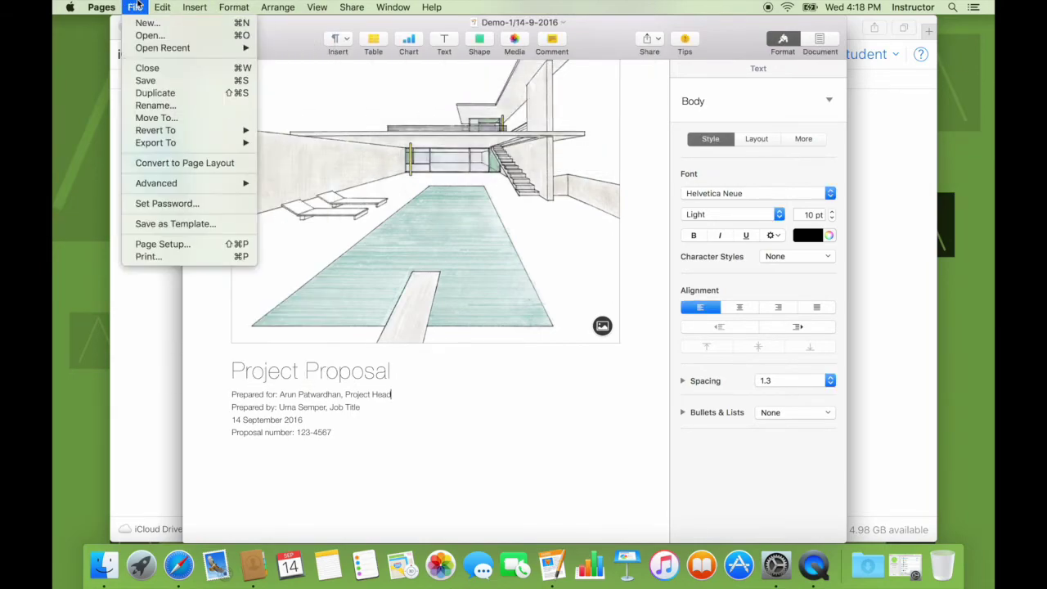
mouse_move(106, 7)
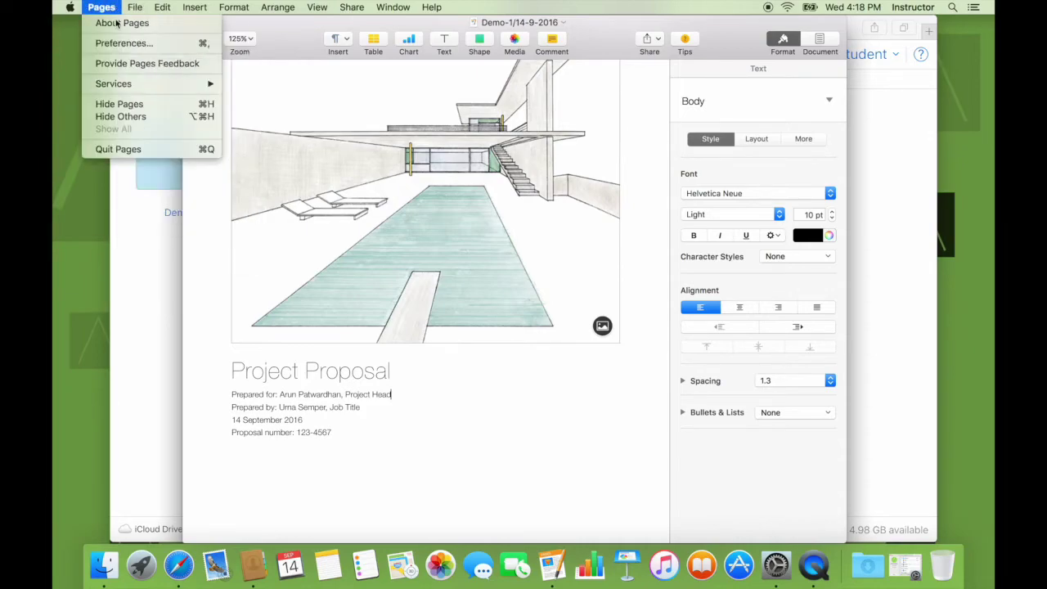
left_click(127, 150)
left_click(183, 297)
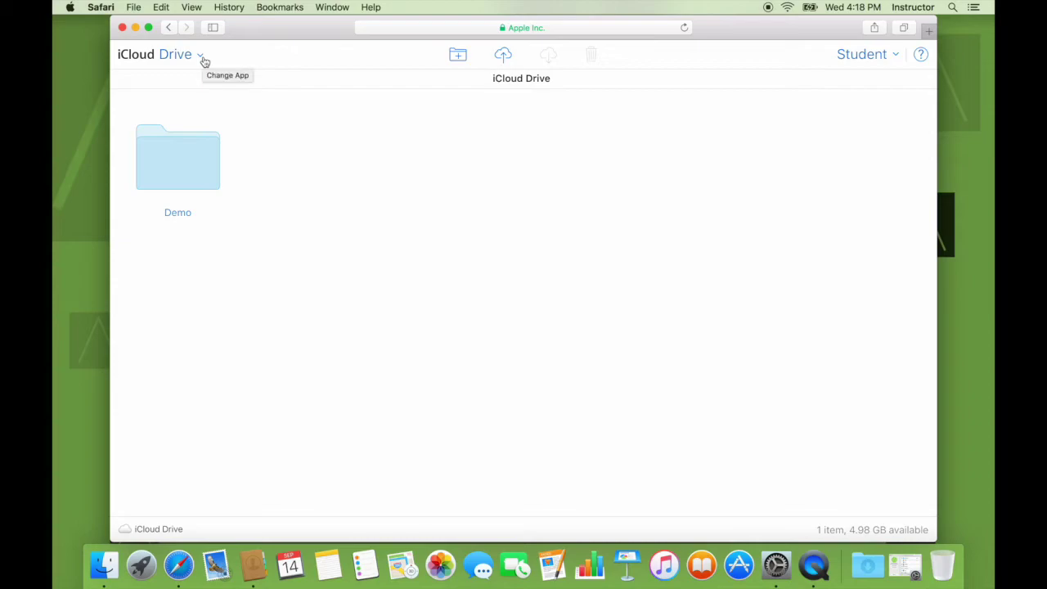
In Finder, open iCloud Drive's Pages folder and select the uploaded Demo-1/14-9-2016, then return to Safari
left_click(102, 568)
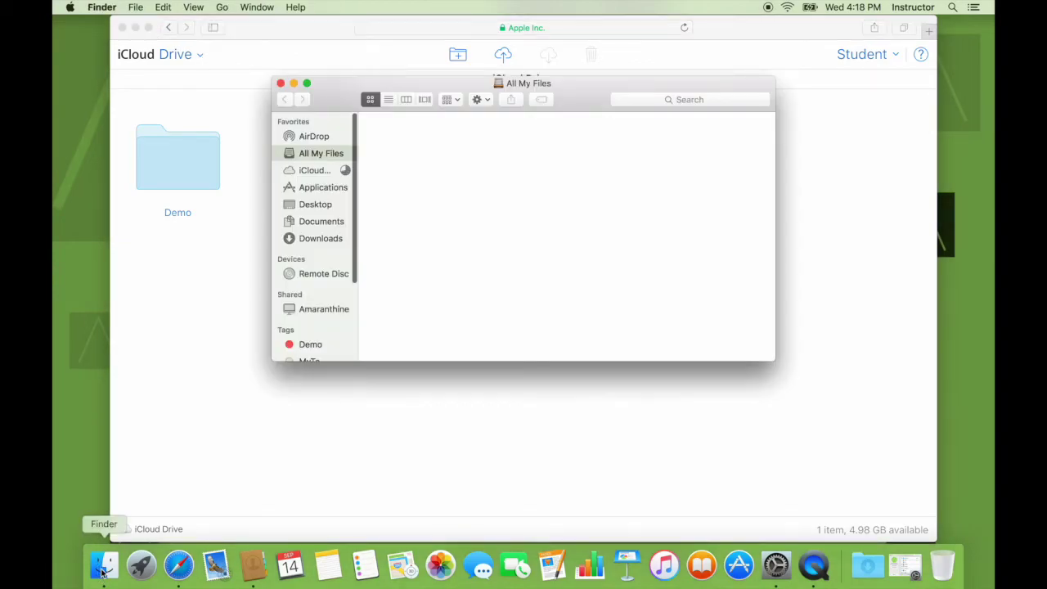
left_click(305, 169)
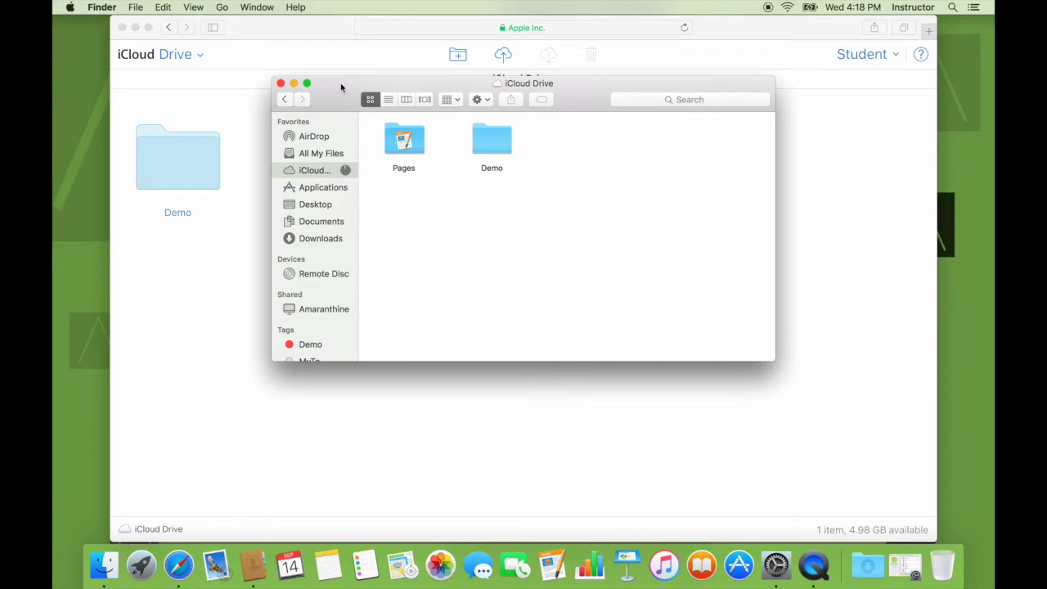
left_click_drag(341, 87, 513, 170)
double_click(583, 229)
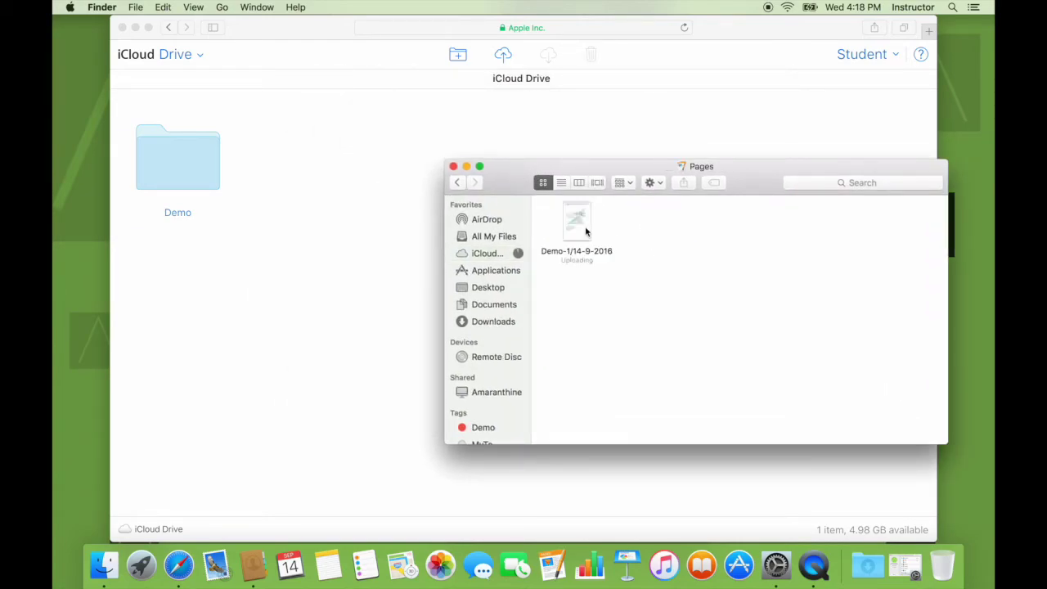
left_click(585, 232)
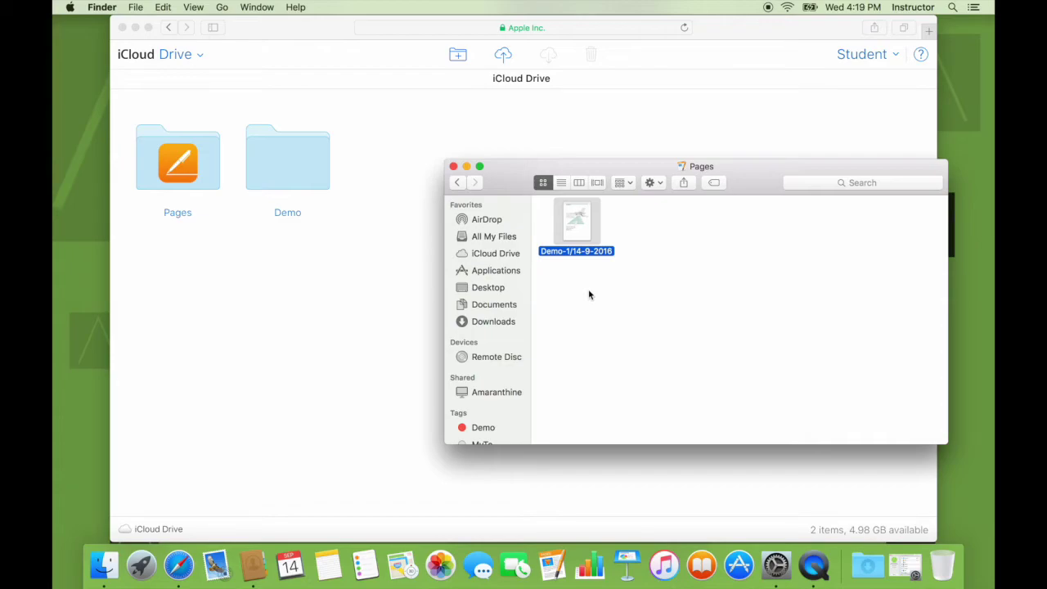
left_click(431, 160)
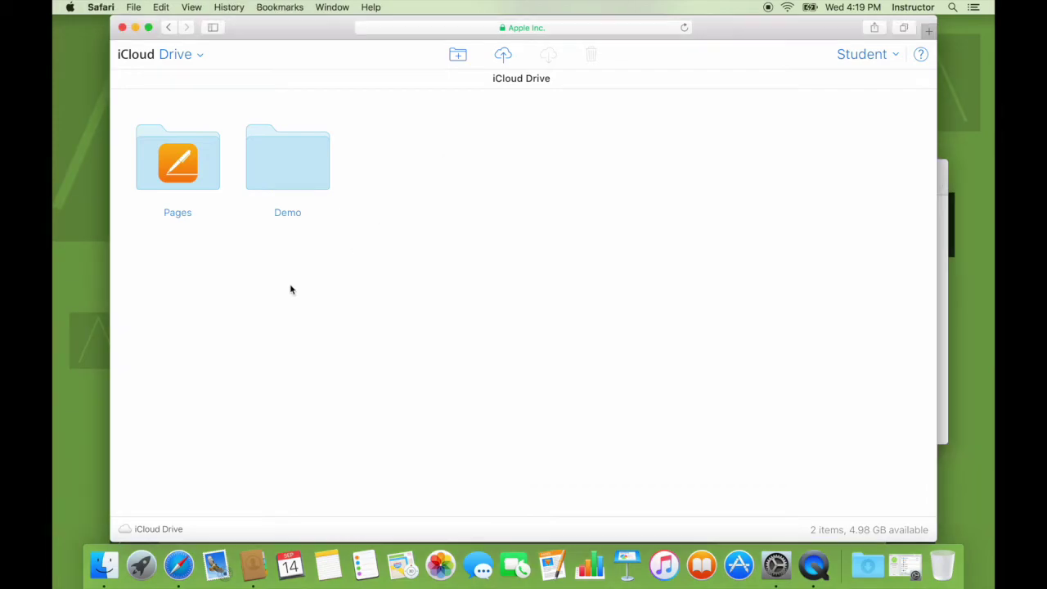
Open Demo-1/14-9-2016 from the Pages folder in a new tab, then switch the other tab to Pages
double_click(197, 159)
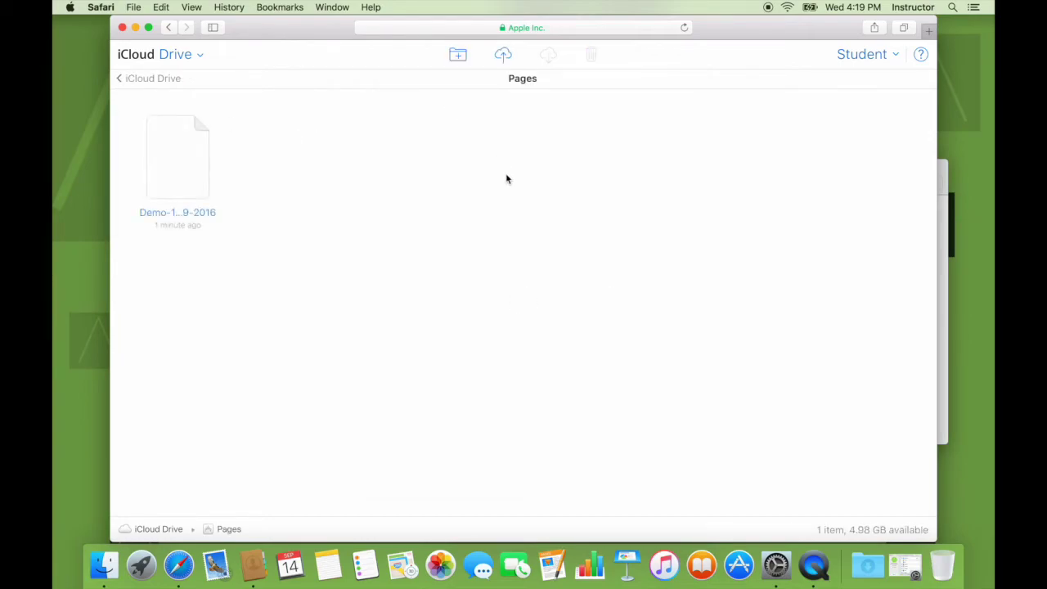
double_click(193, 151)
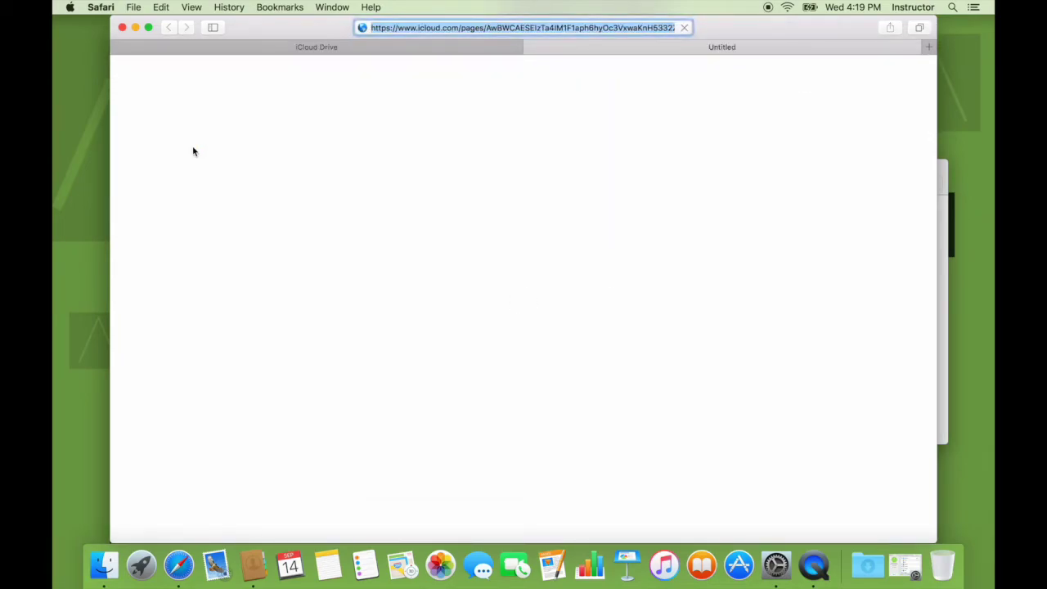
left_click(288, 45)
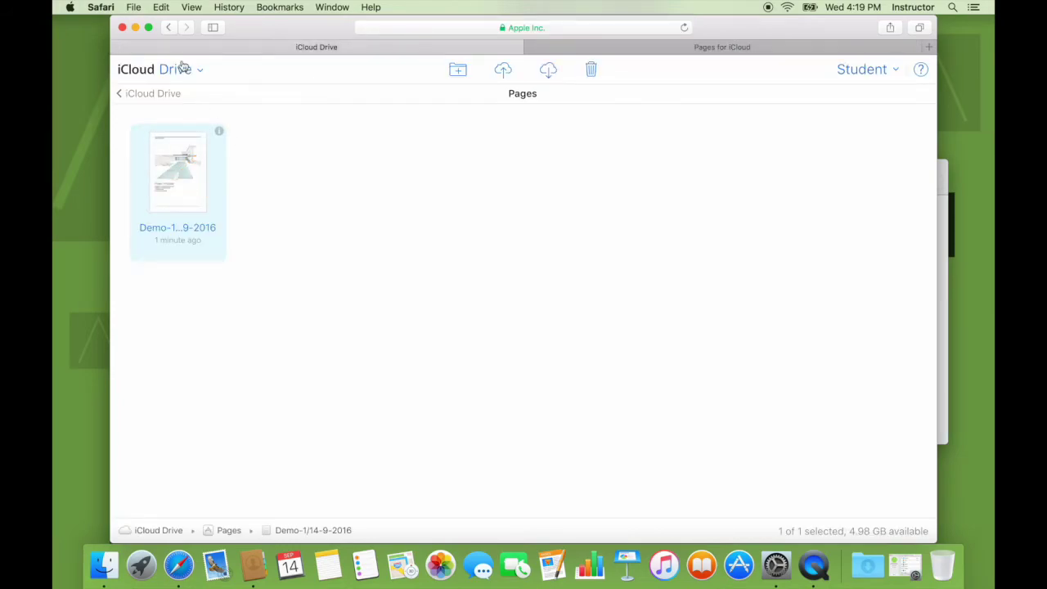
left_click(181, 67)
left_click(161, 252)
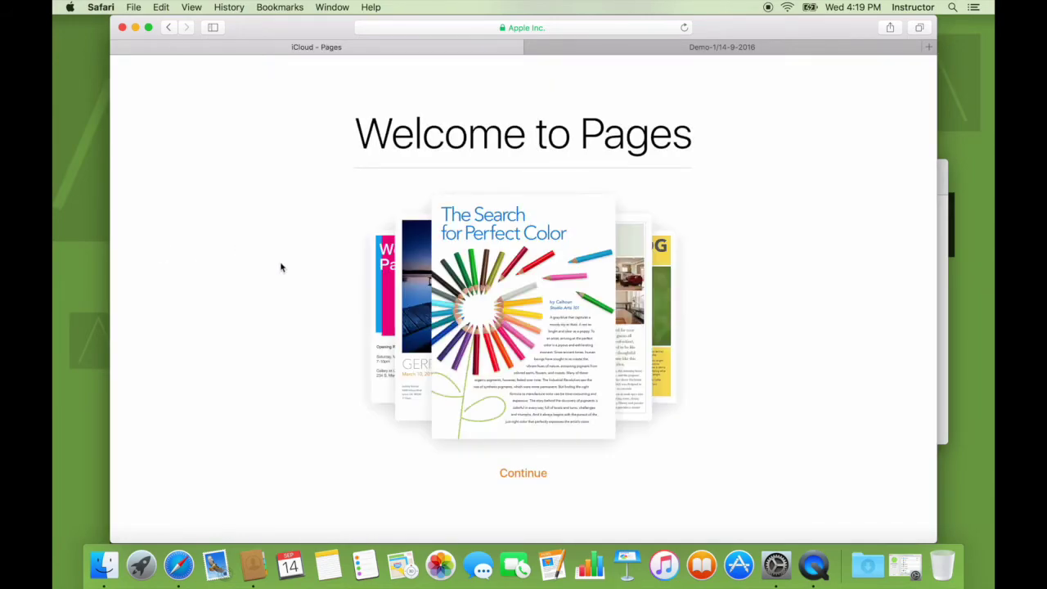
Pass the welcome screen and language notice, and create a new Blank-template document
left_click(518, 476)
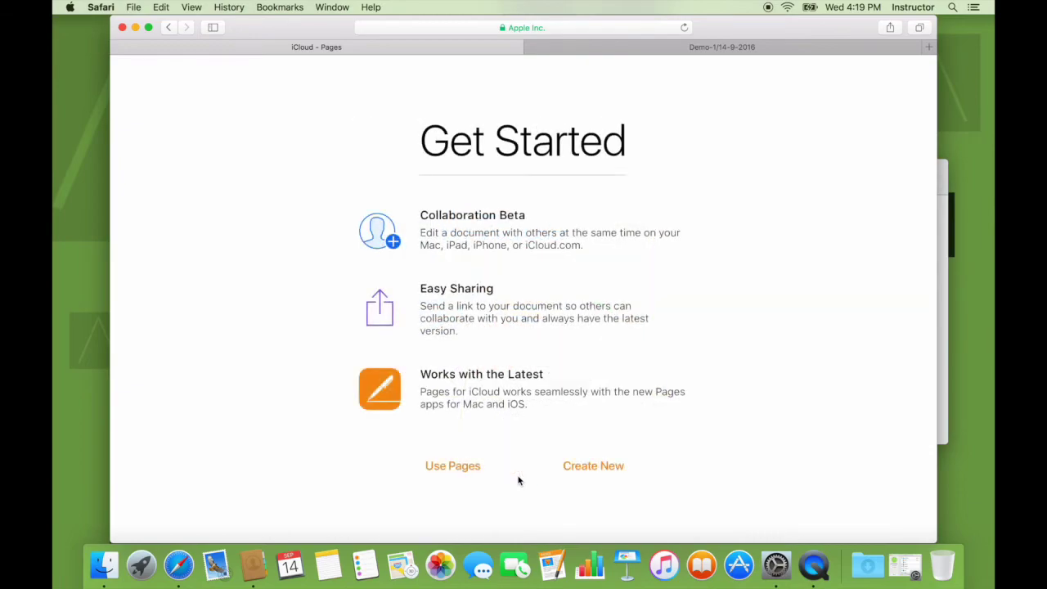
left_click(575, 467)
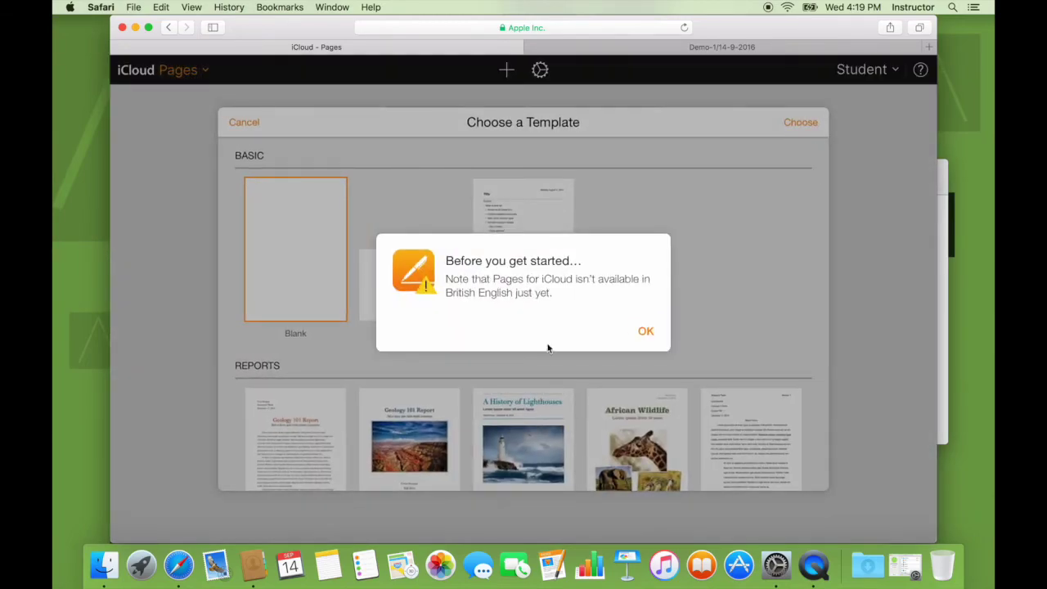
left_click(646, 332)
scroll(458, 319, "down", 5)
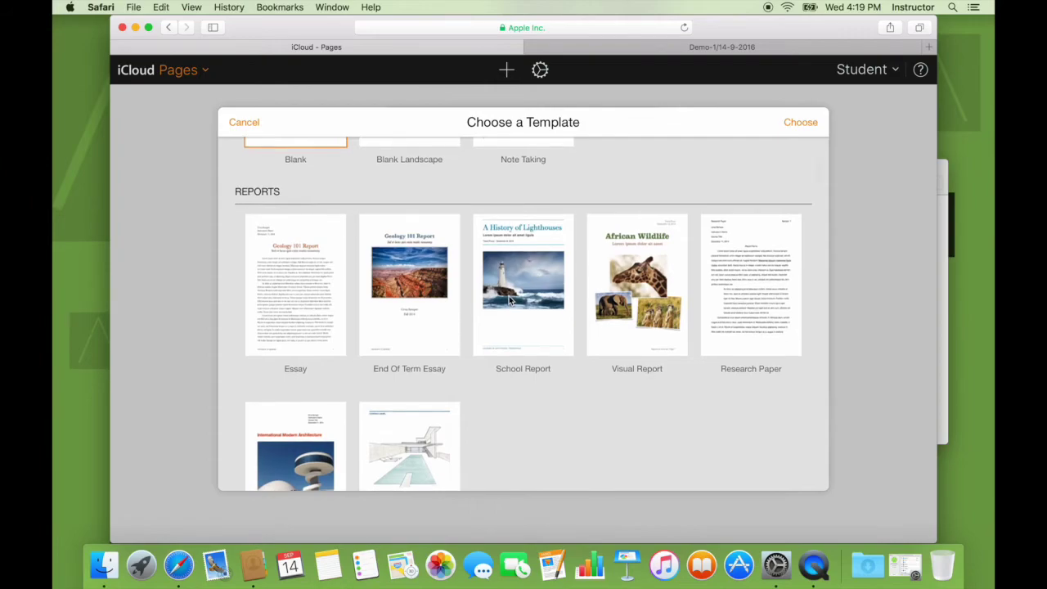
scroll(509, 300, "up", 5)
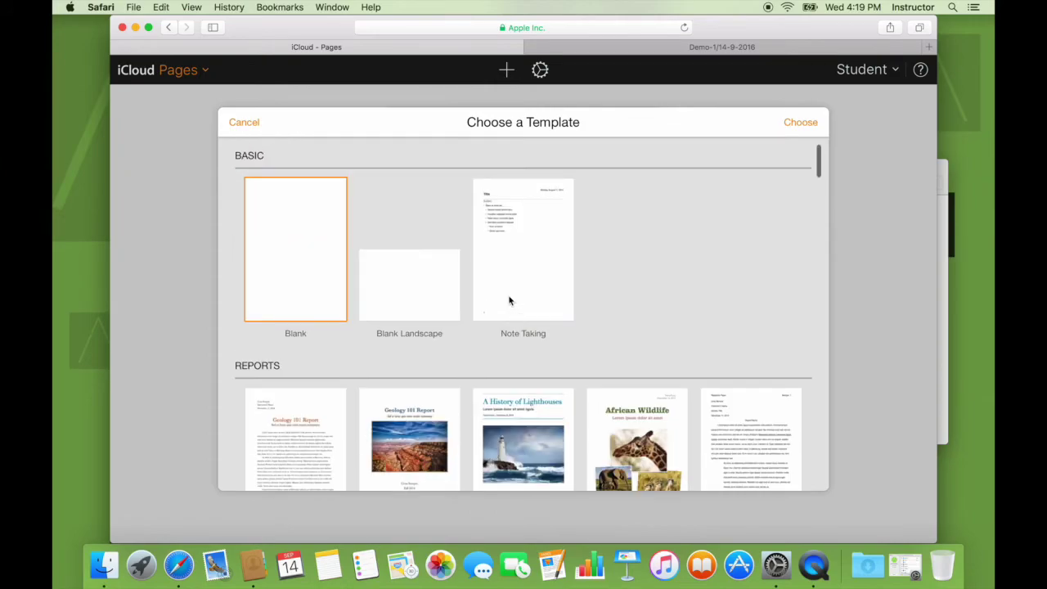
left_click(815, 124)
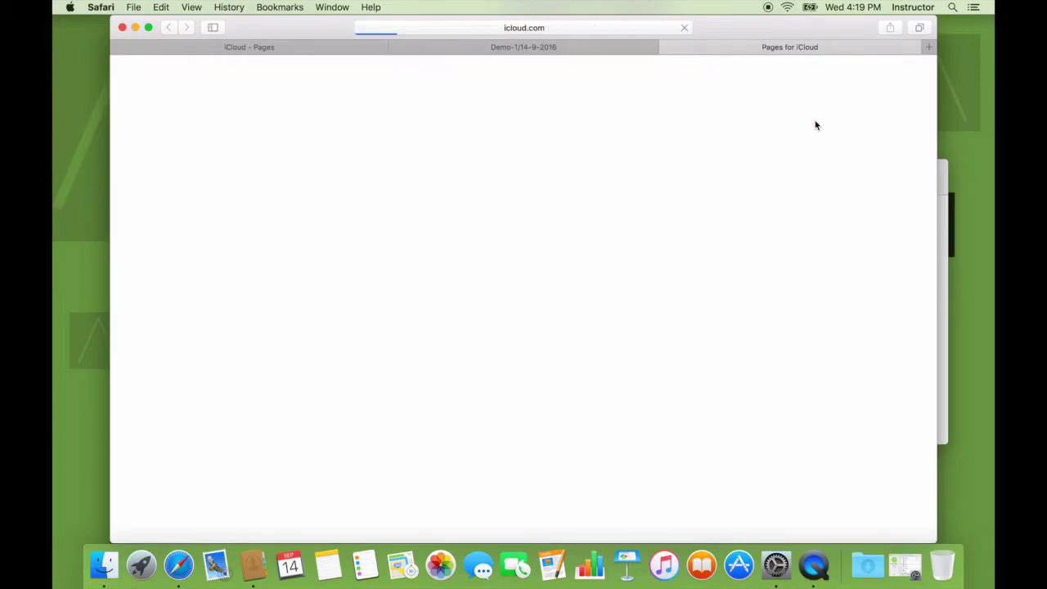
Check the Prepared for line in the Demo-1/14-9-2016 tab, then close that tab
left_click(598, 51)
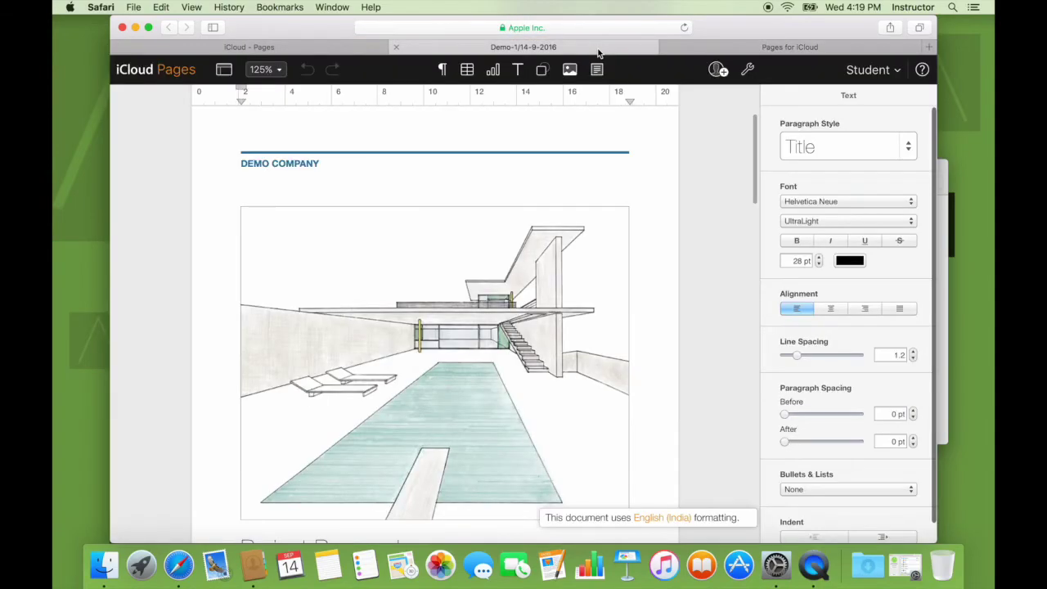
scroll(409, 219, "down", 8)
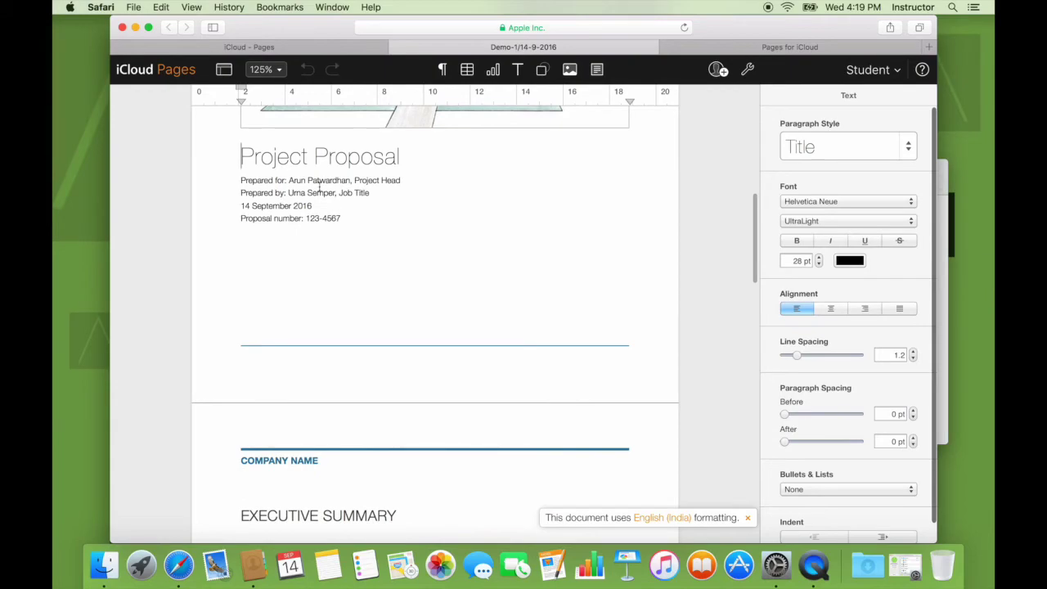
scroll(389, 182, "up", 8)
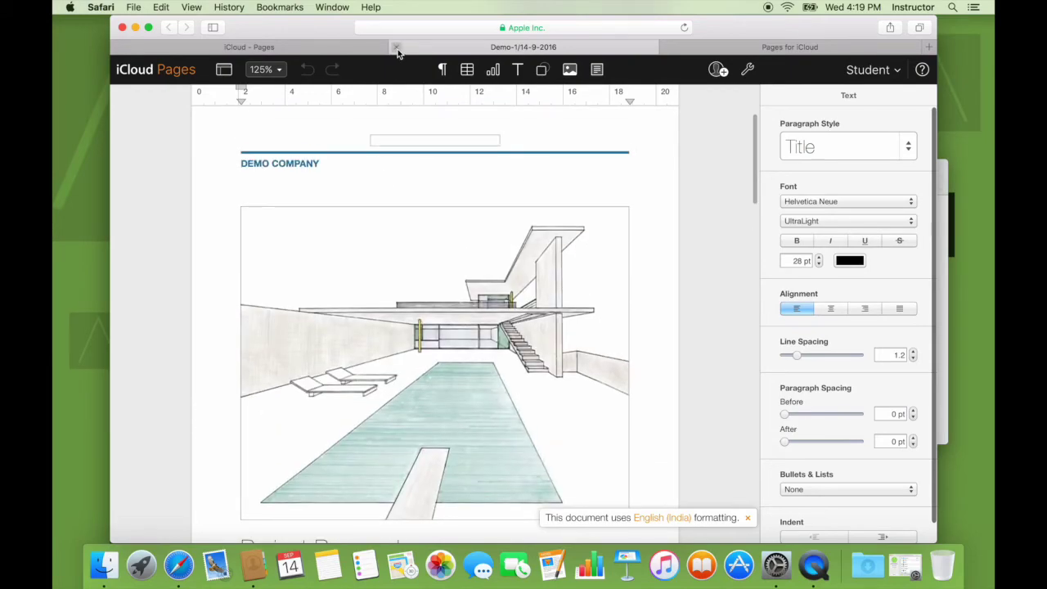
left_click(397, 48)
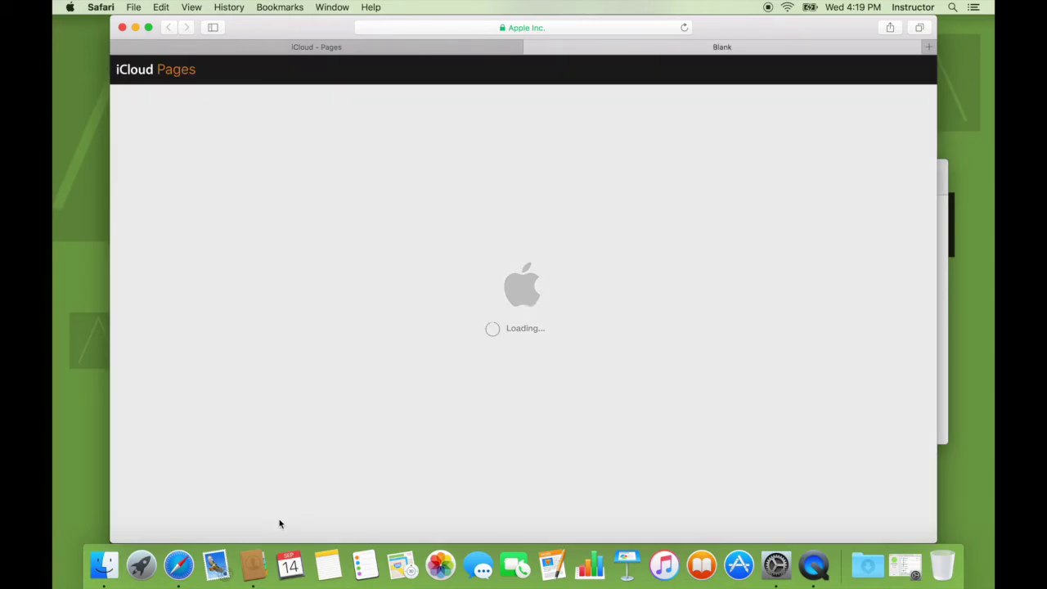
Quit Contacts and type 'This is a demo for creating a pages document from icloud.com' on the page
left_click(253, 563)
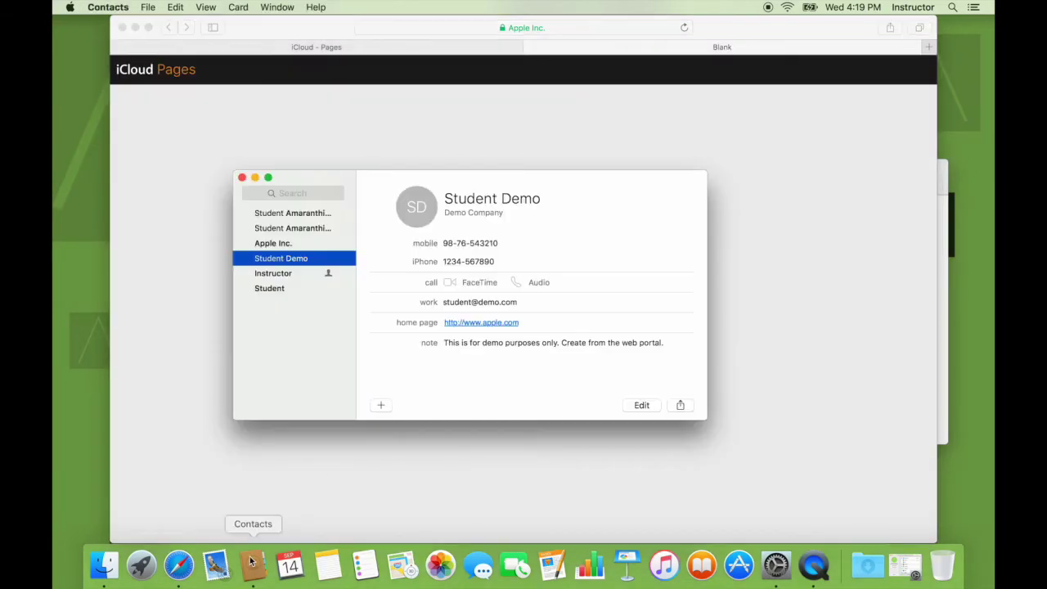
left_click(130, 5)
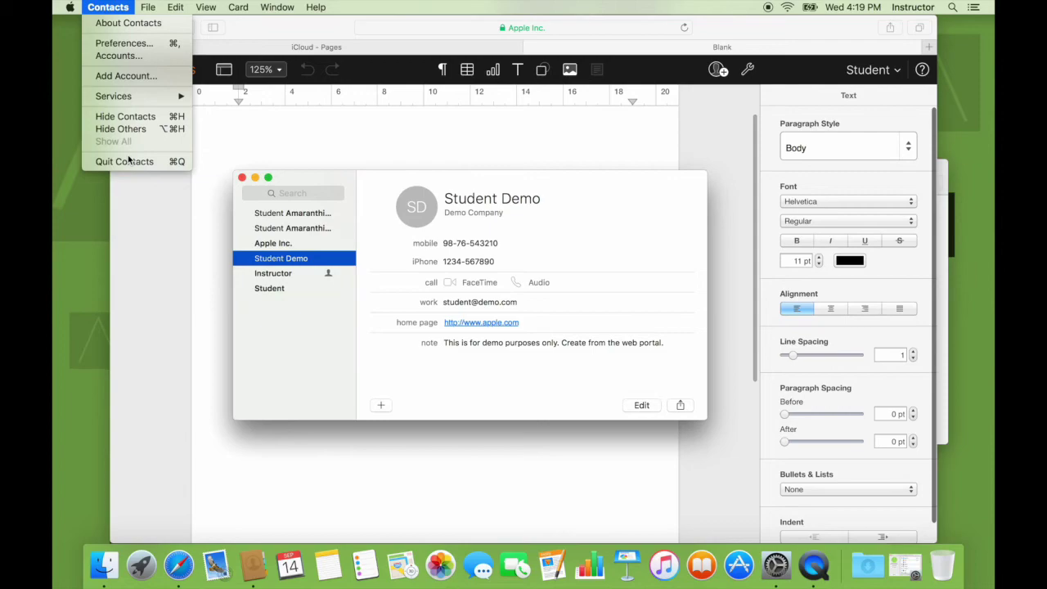
left_click(123, 161)
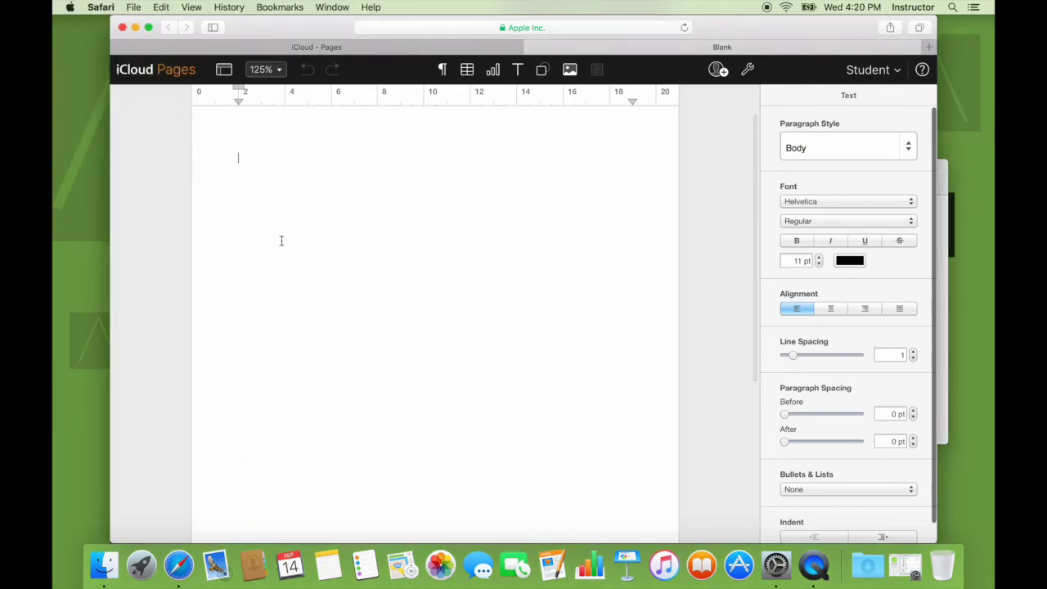
type("This is a de")
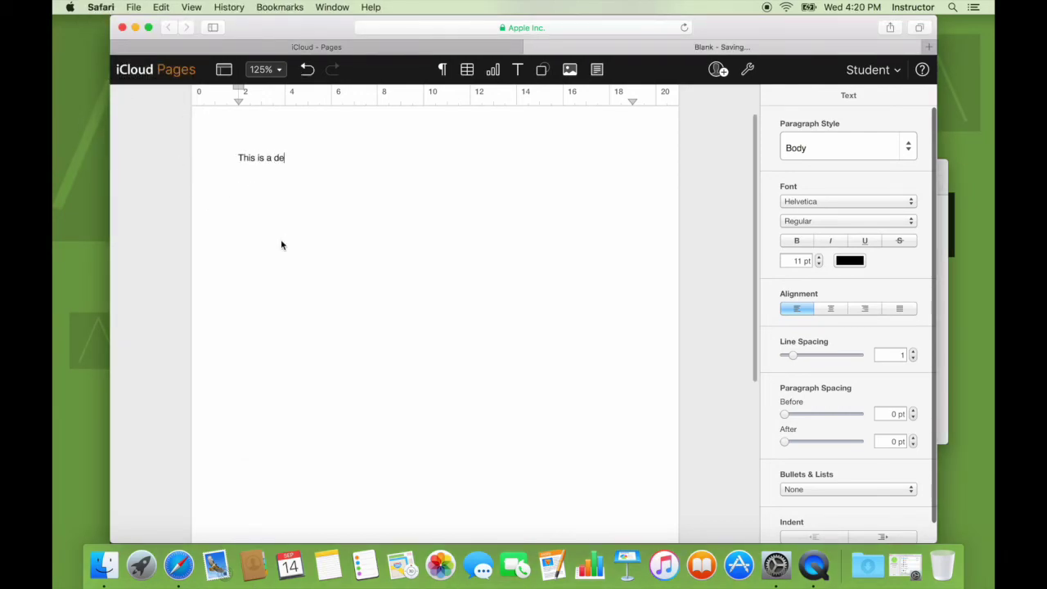
type("mo for creating a pages docum")
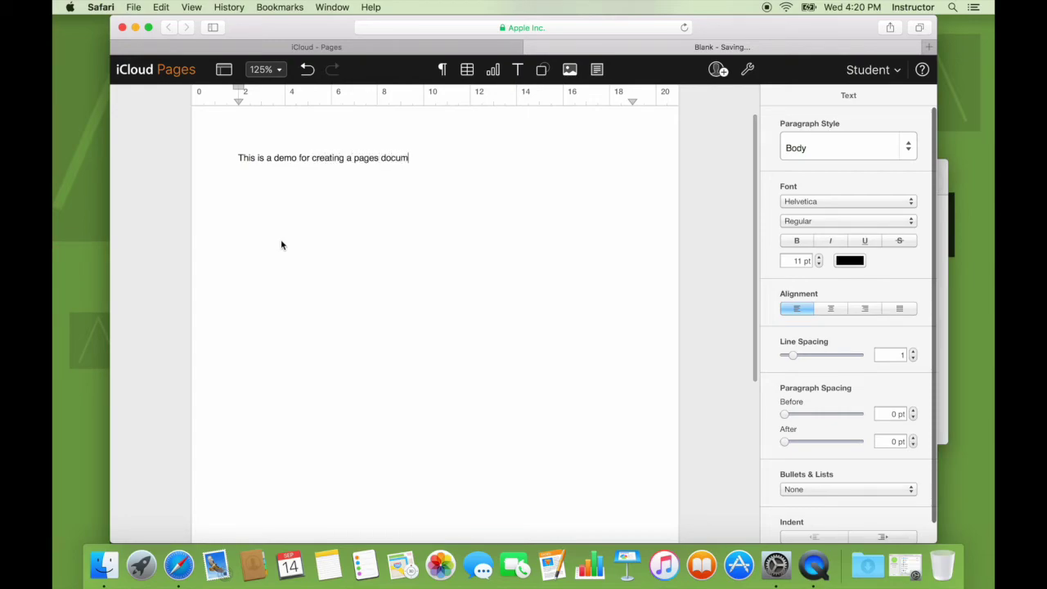
type("ent from icloud.com")
key("Return")
key("Return")
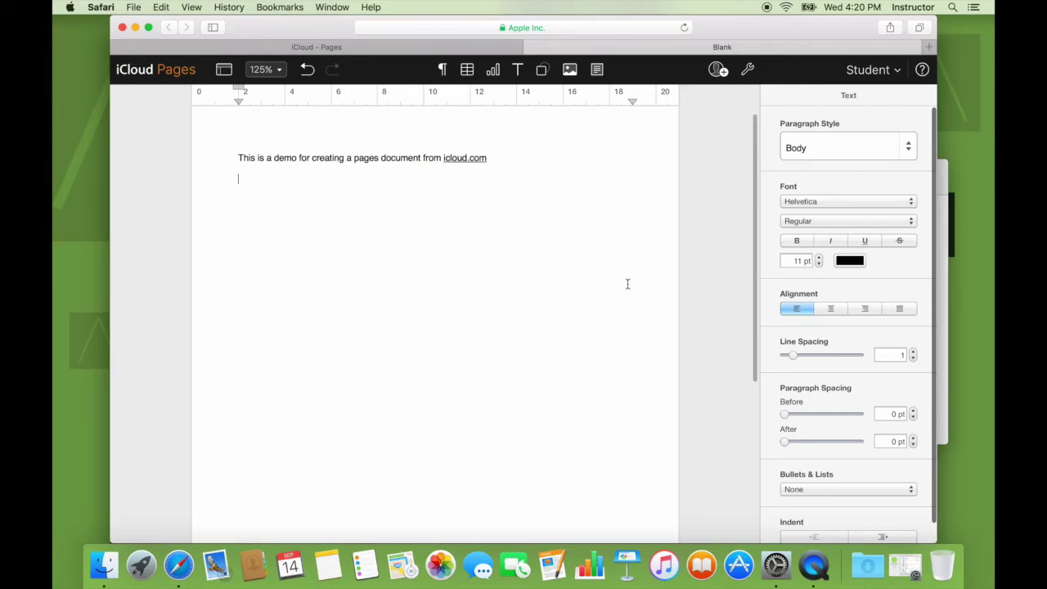
Discard the empty image placeholder, then type DEMO on a new line and select it
left_click(570, 70)
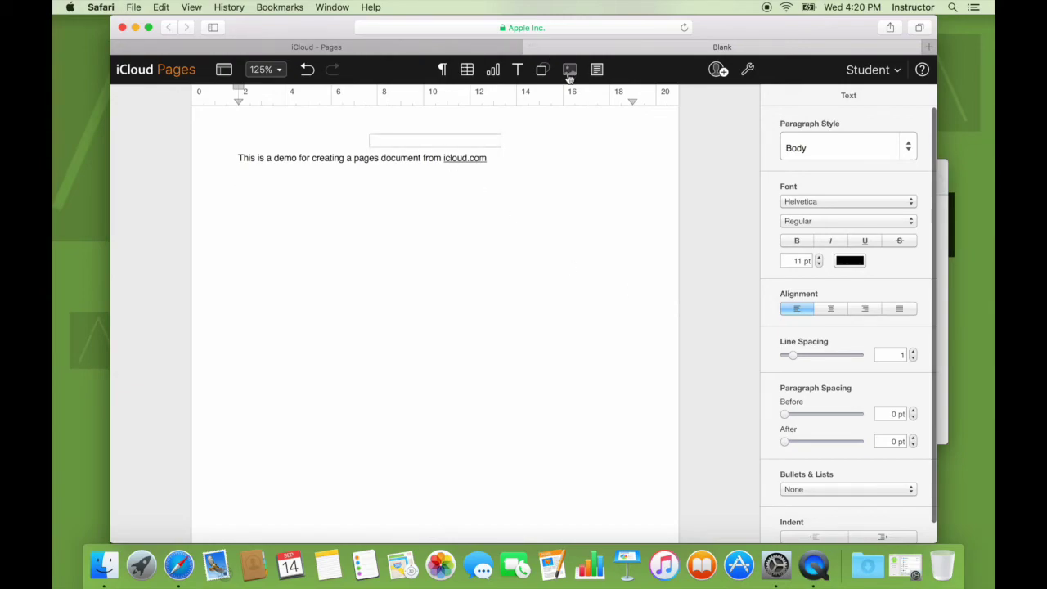
left_click(572, 72)
left_click(694, 136)
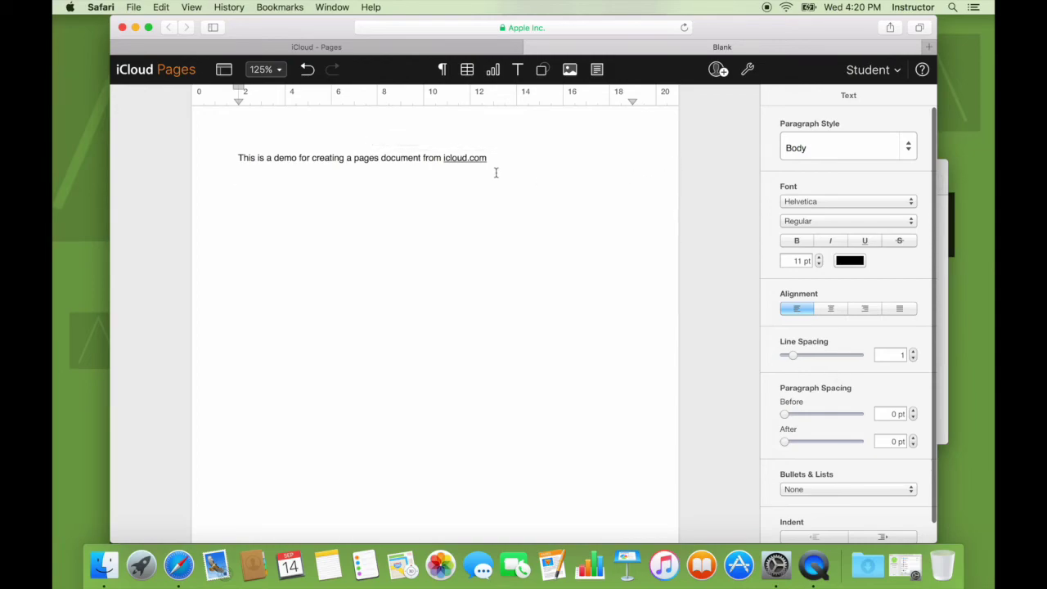
key("Return")
type("DEMO")
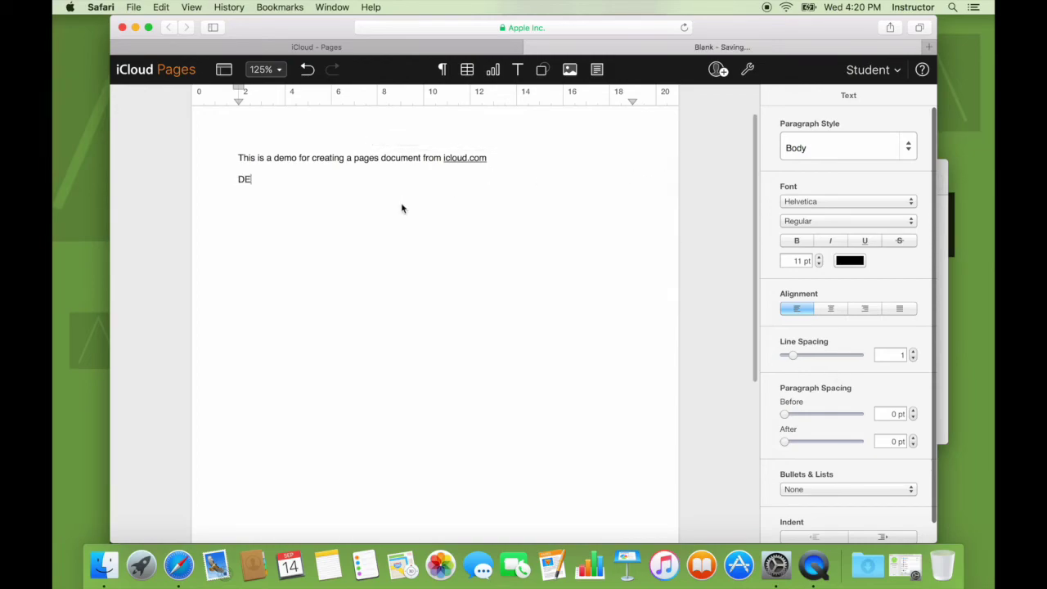
key("shift+Left")
key("shift+Left")
key("shift+Left")
key("shift+Left")
Apply the Title paragraph style and green text colour to DEMO
left_click(881, 148)
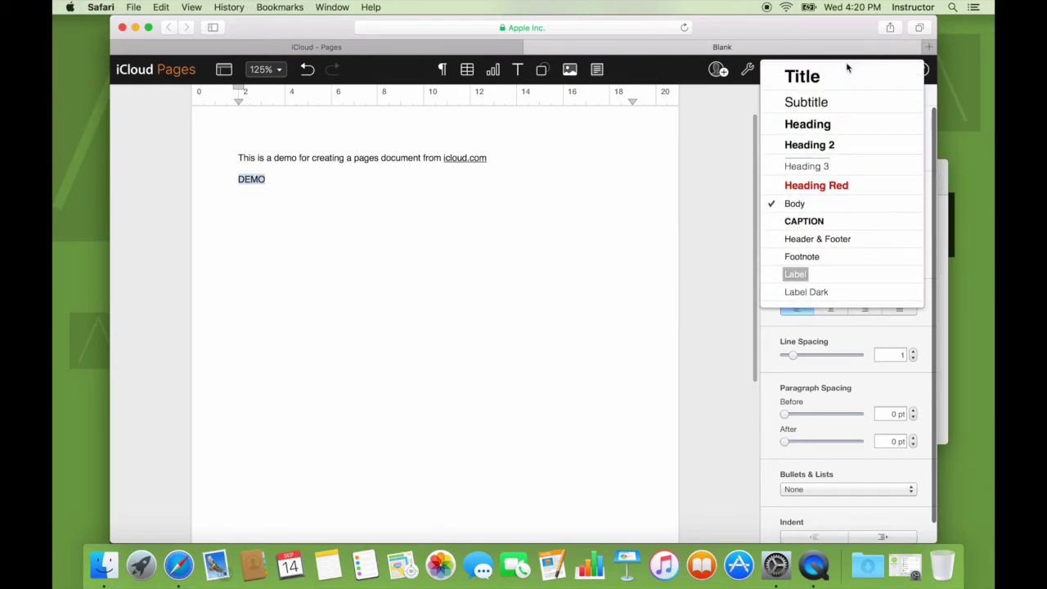
left_click(829, 77)
left_click(849, 260)
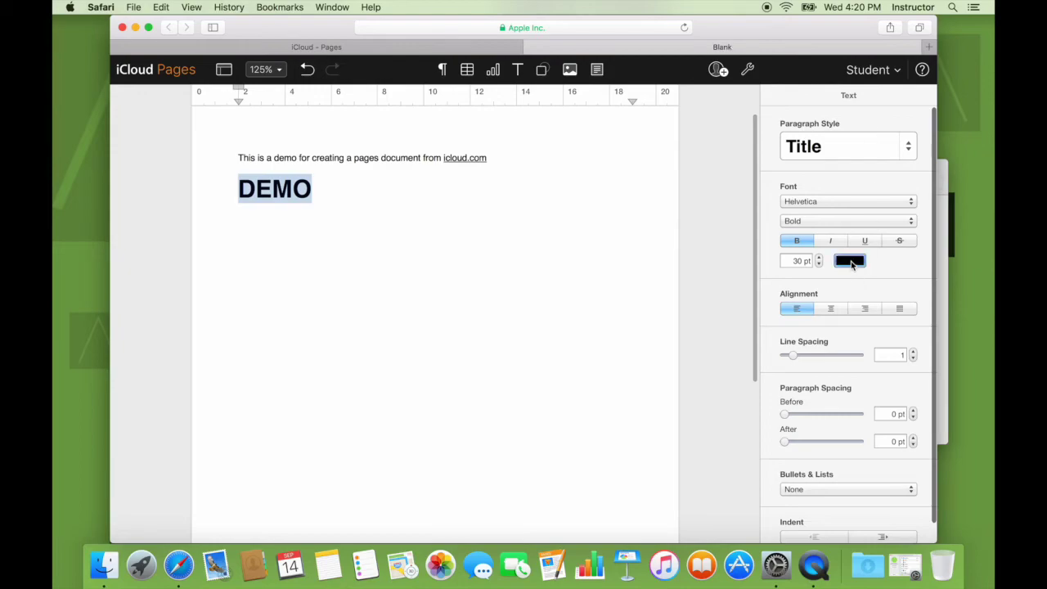
left_click(815, 315)
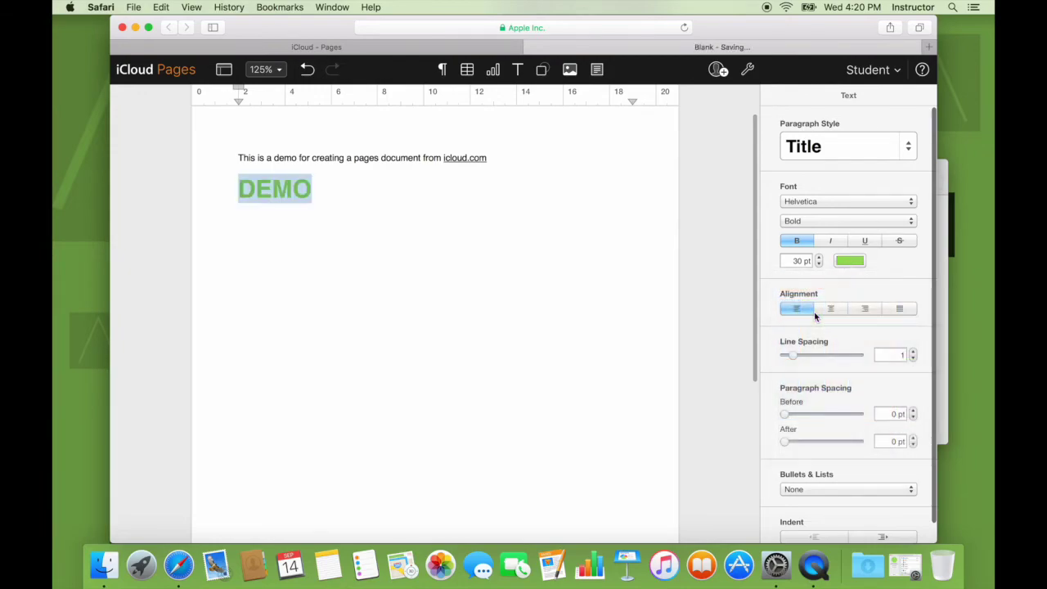
left_click(802, 221)
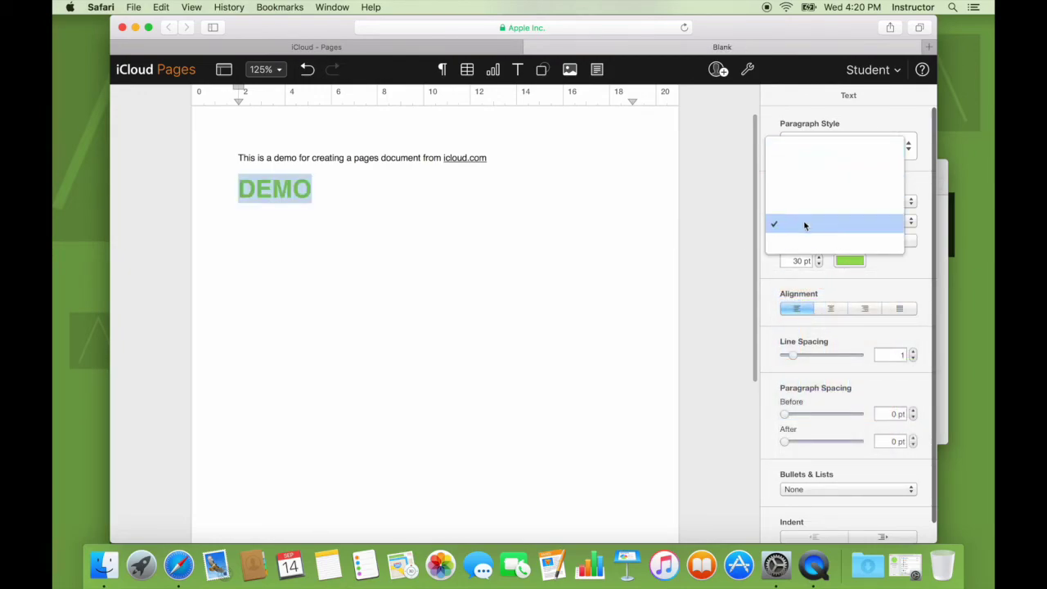
left_click(803, 223)
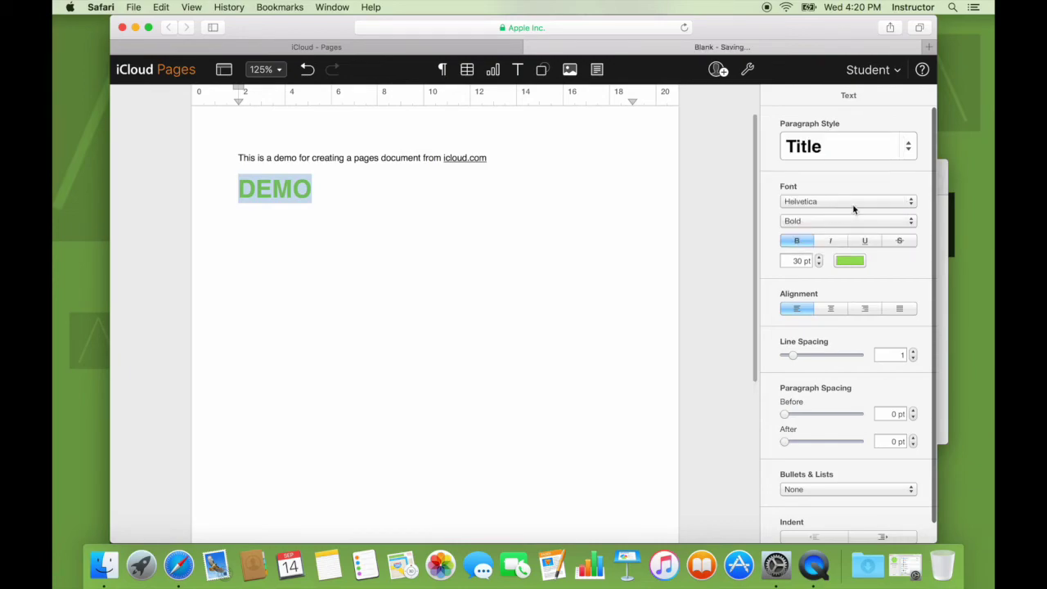
Set DEMO to Helvetica Neue UltraLight 31 pt, centre it, and close the document
left_click(853, 204)
left_click(881, 204)
left_click(882, 205)
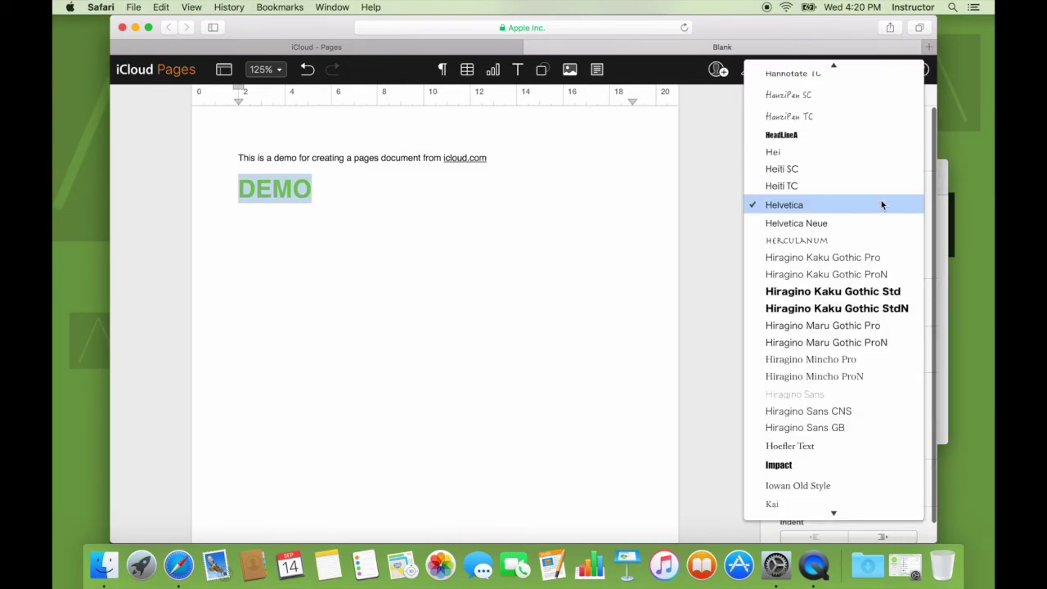
left_click(860, 216)
left_click(830, 227)
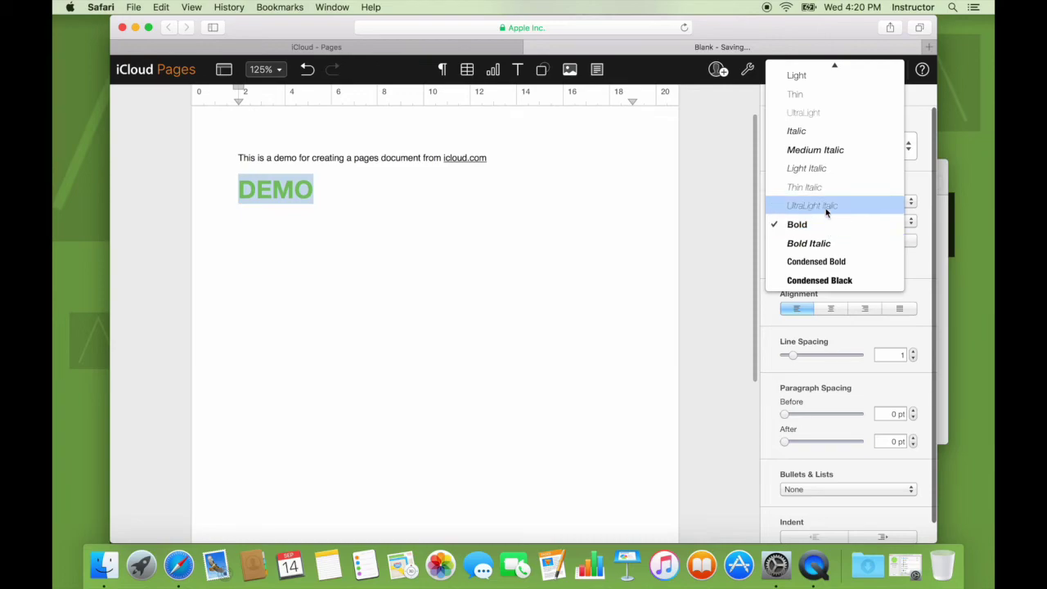
left_click(816, 113)
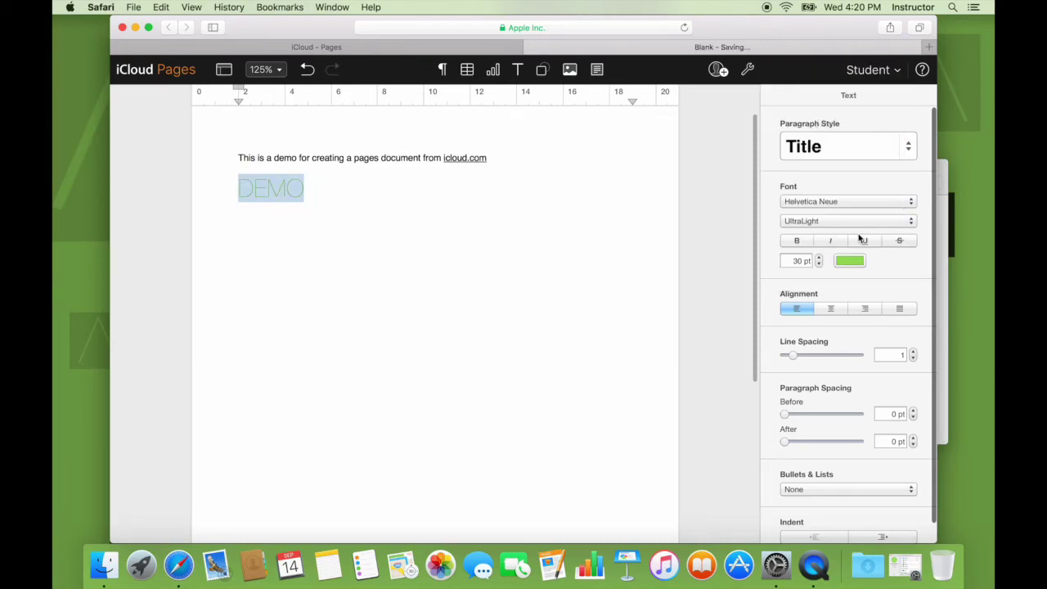
left_click(818, 257)
left_click(831, 309)
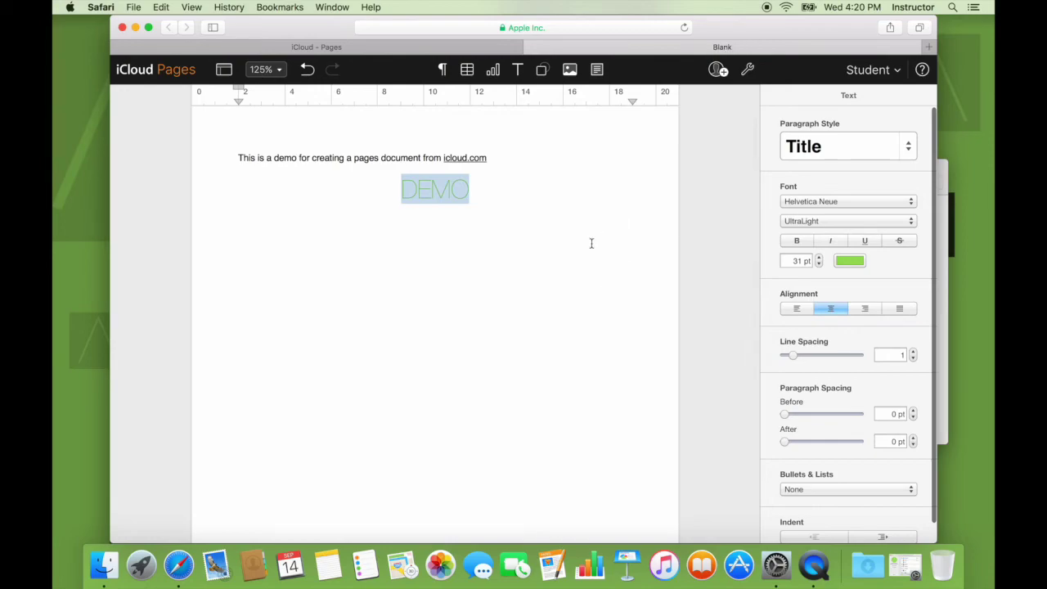
left_click(561, 253)
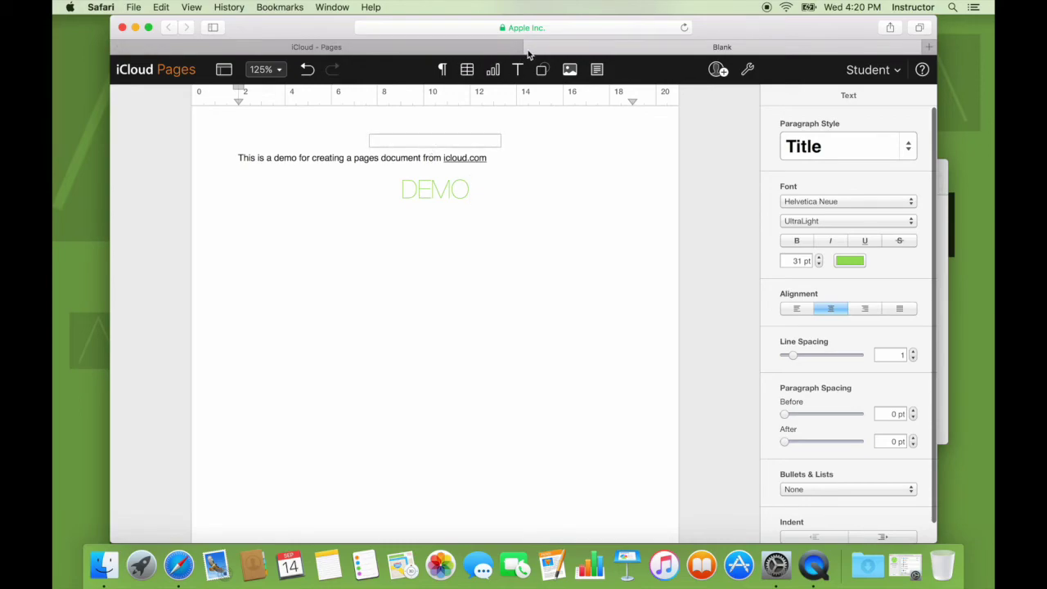
left_click(529, 48)
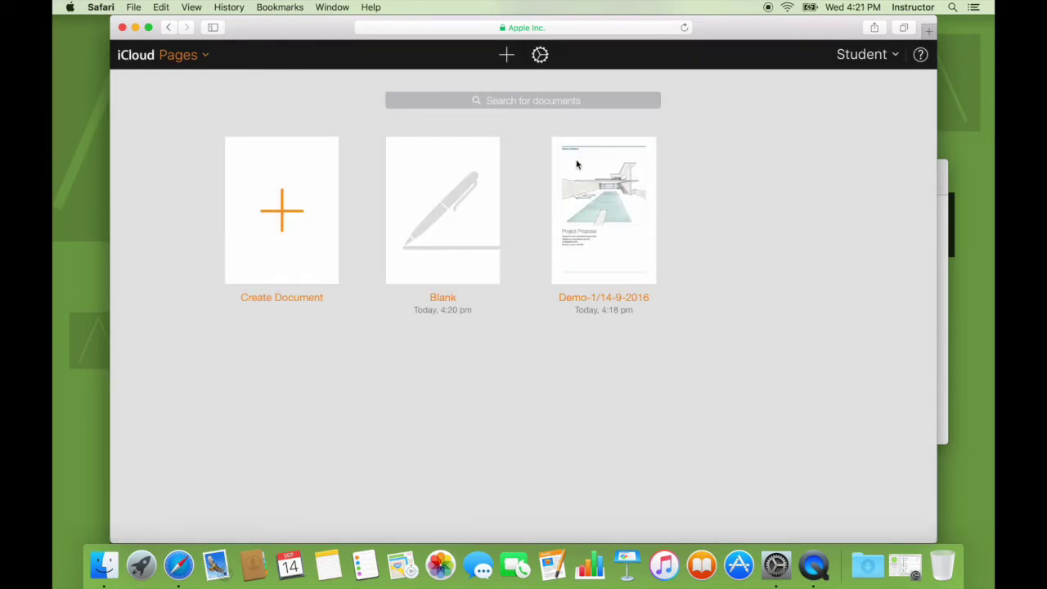
Rename the Blank document to Demo in the Pages list, then bring up Finder's Pages folder
left_click(201, 54)
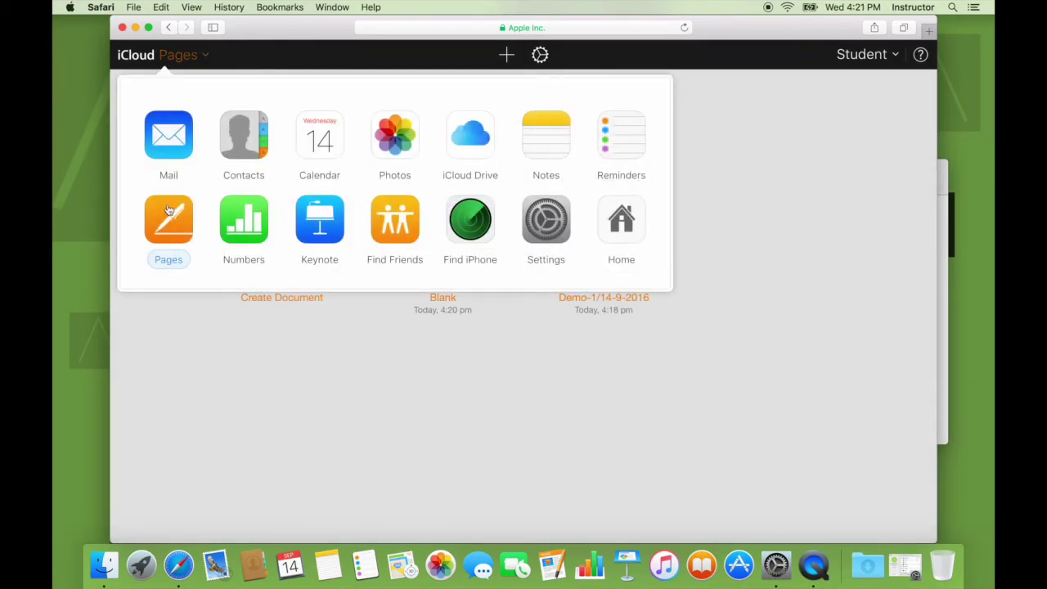
left_click(582, 360)
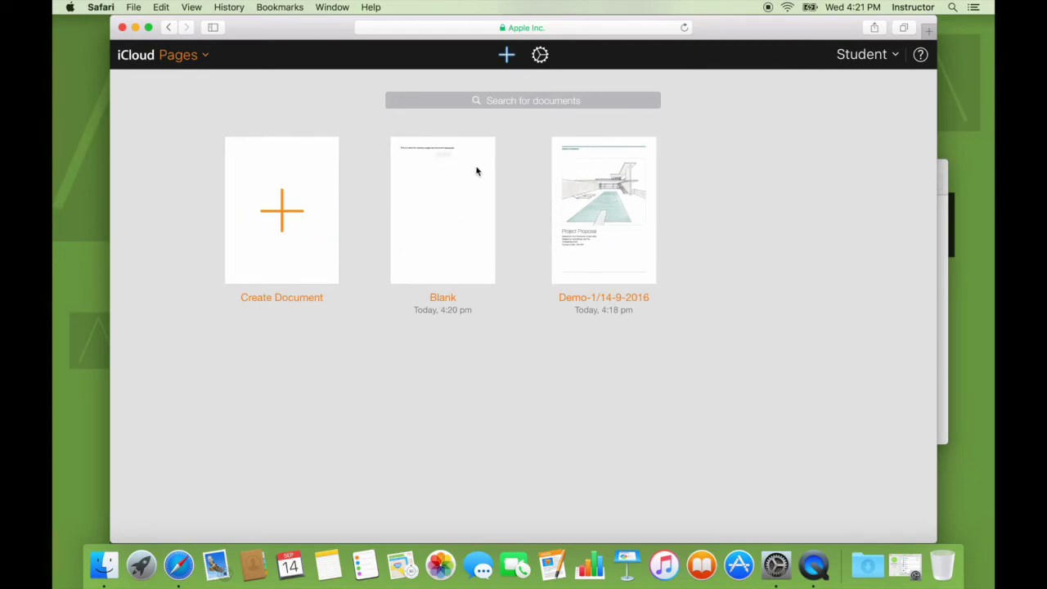
left_click(442, 298)
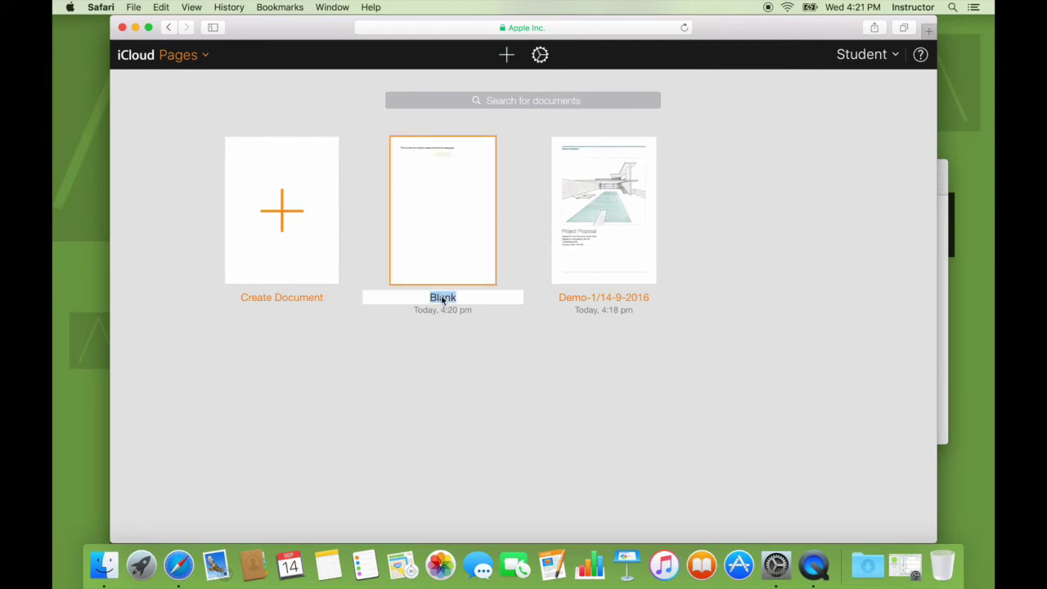
type("Demo")
key("Return")
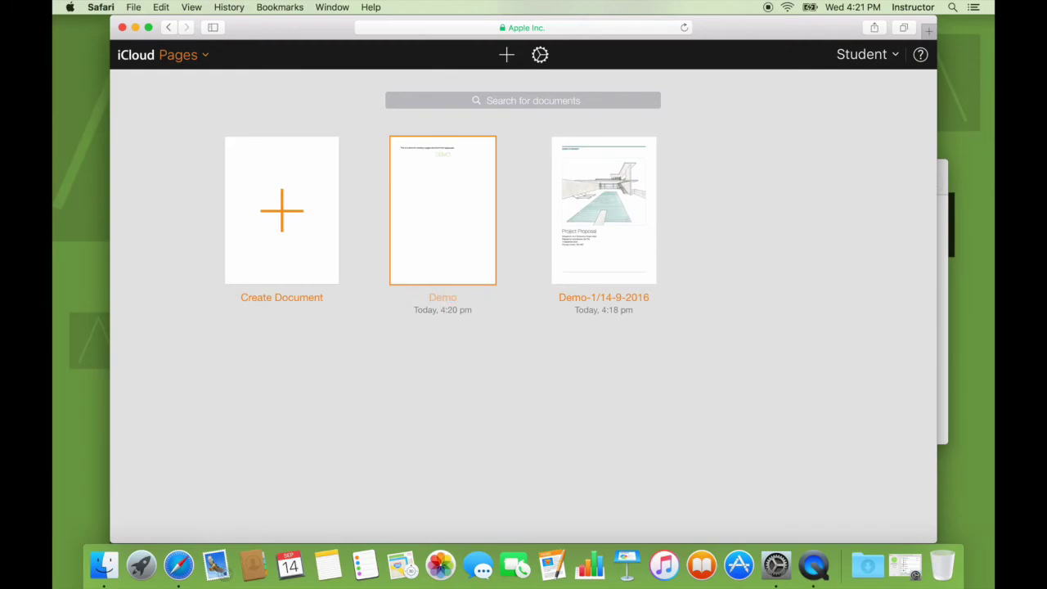
left_click(495, 392)
left_click(104, 564)
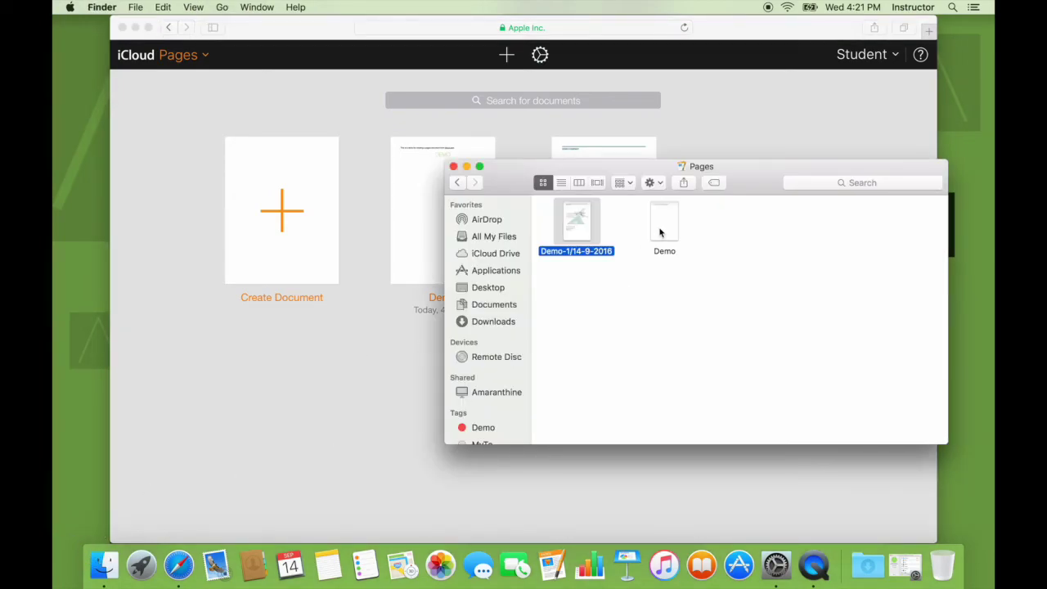
Preview Demo in Finder's iCloud Drive › Pages folder using column view, then close the window
left_click(661, 233)
key("space")
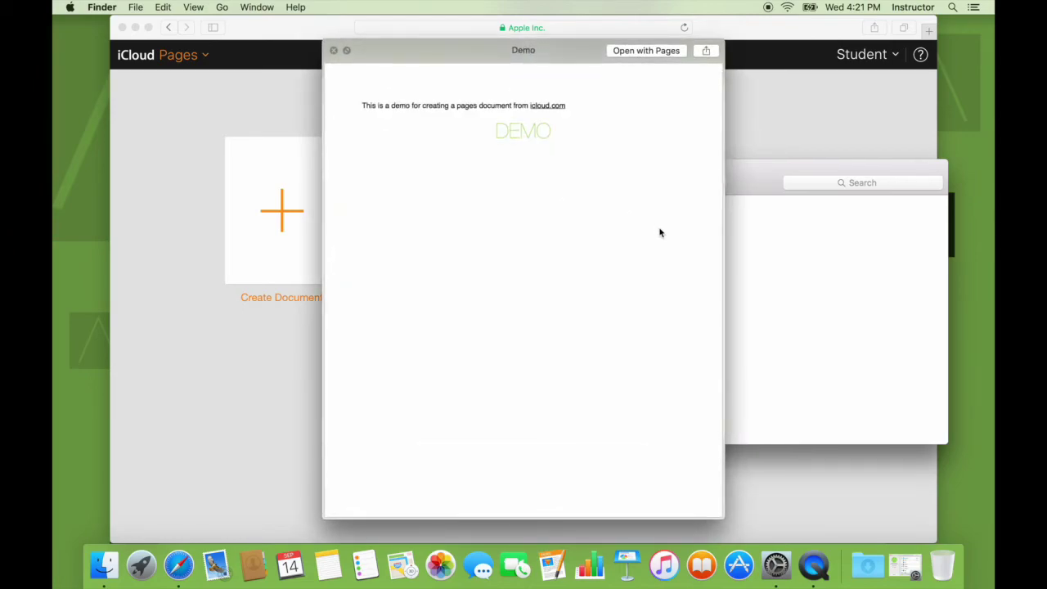
key("space")
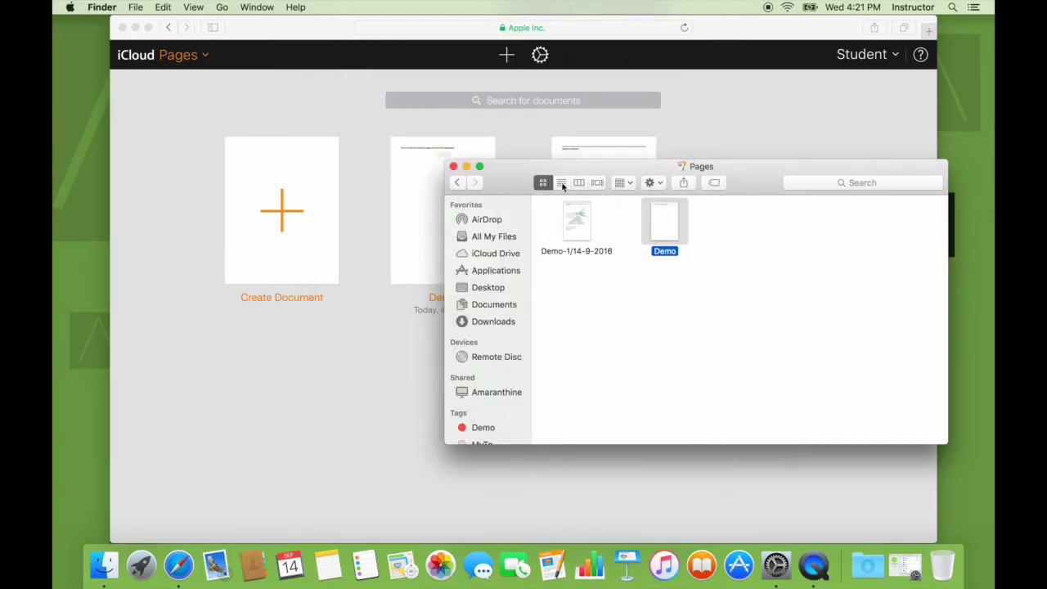
left_click(579, 182)
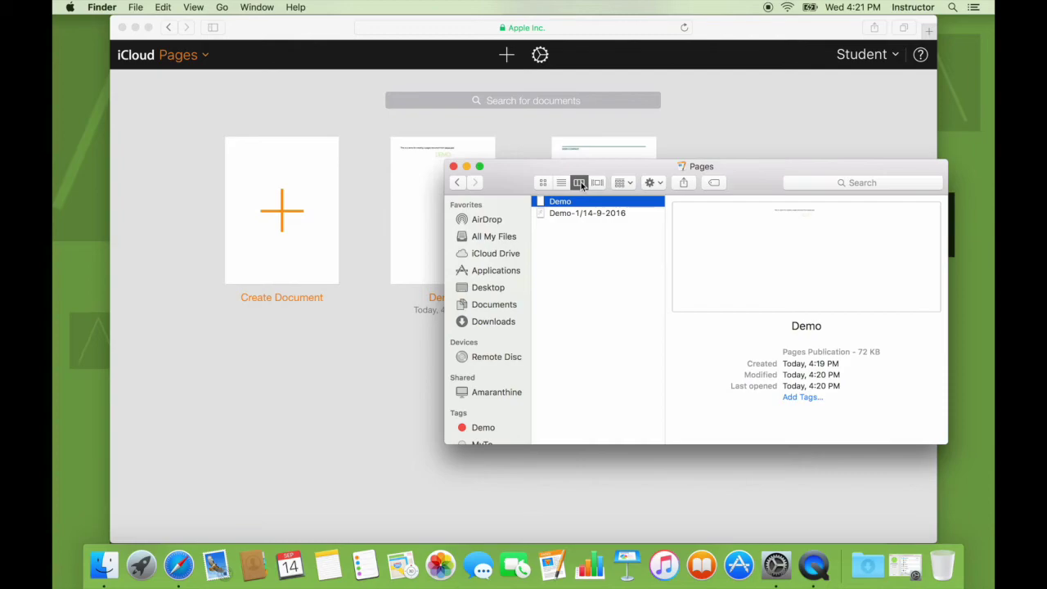
left_click(492, 253)
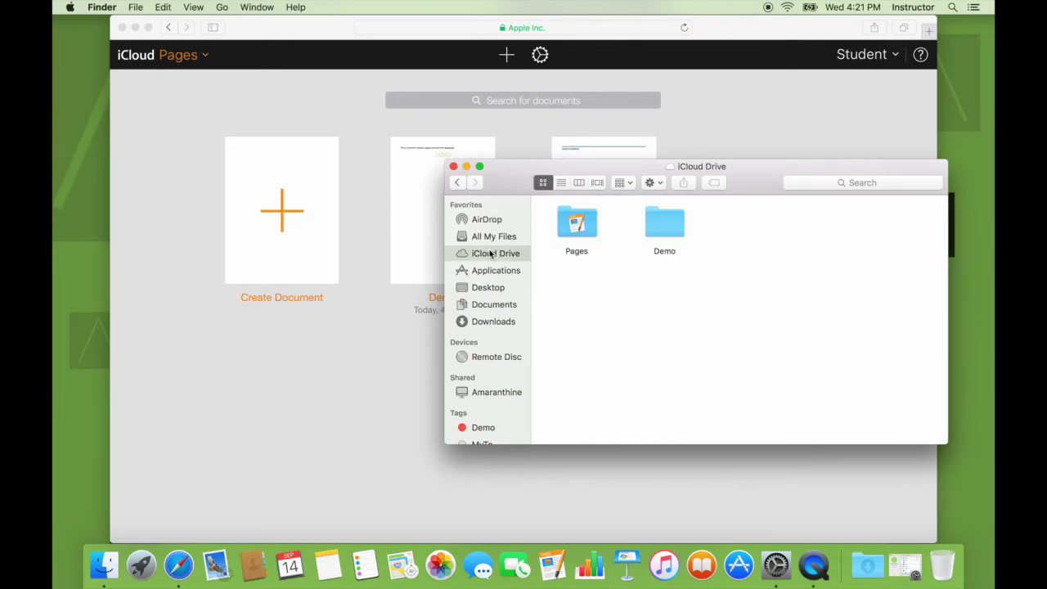
left_click(578, 183)
left_click(589, 203)
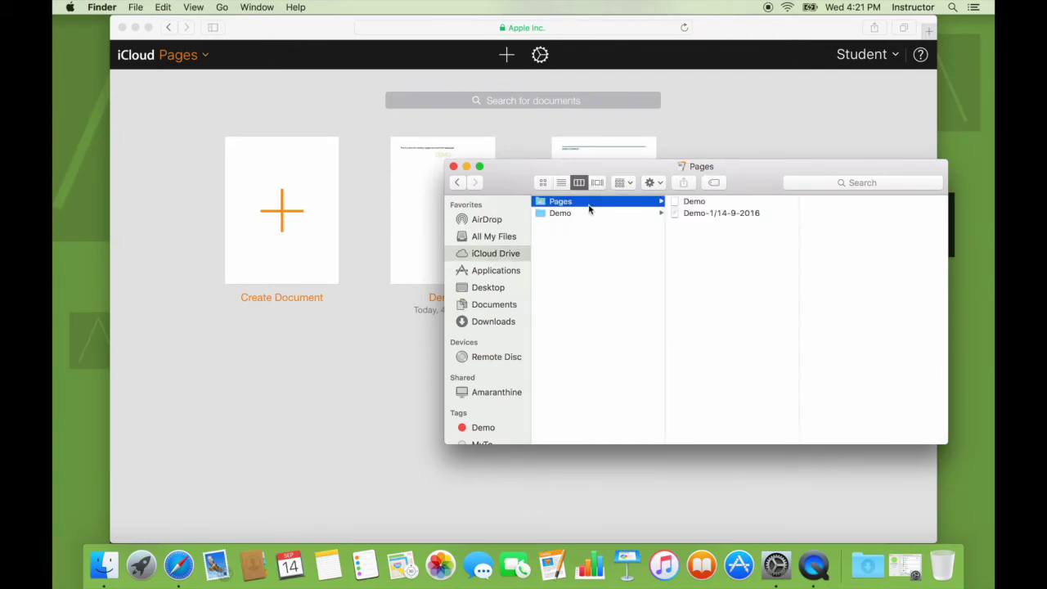
left_click(695, 202)
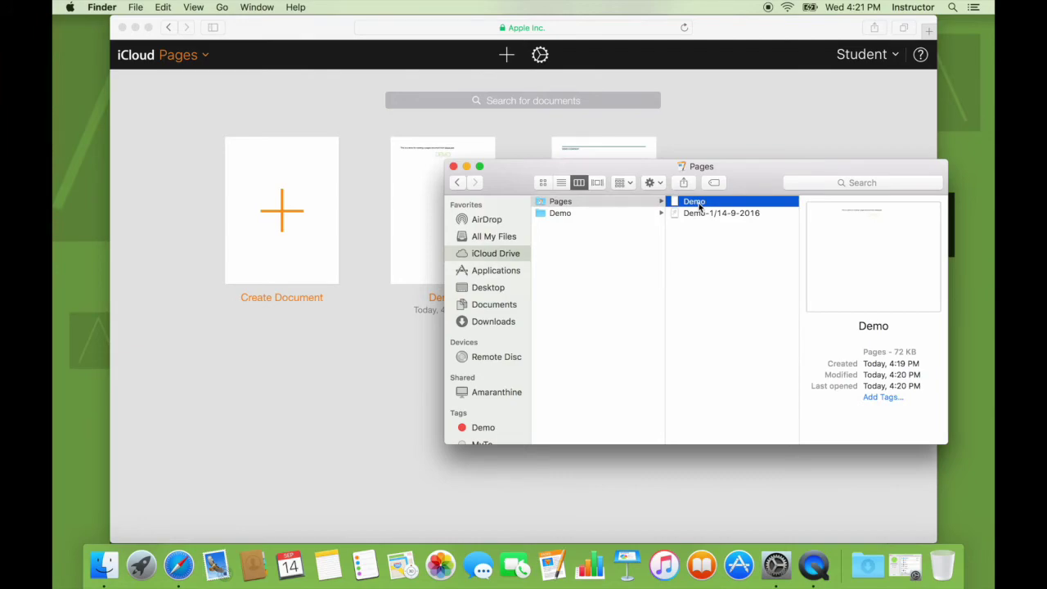
key("space")
key("space")
left_click(699, 276)
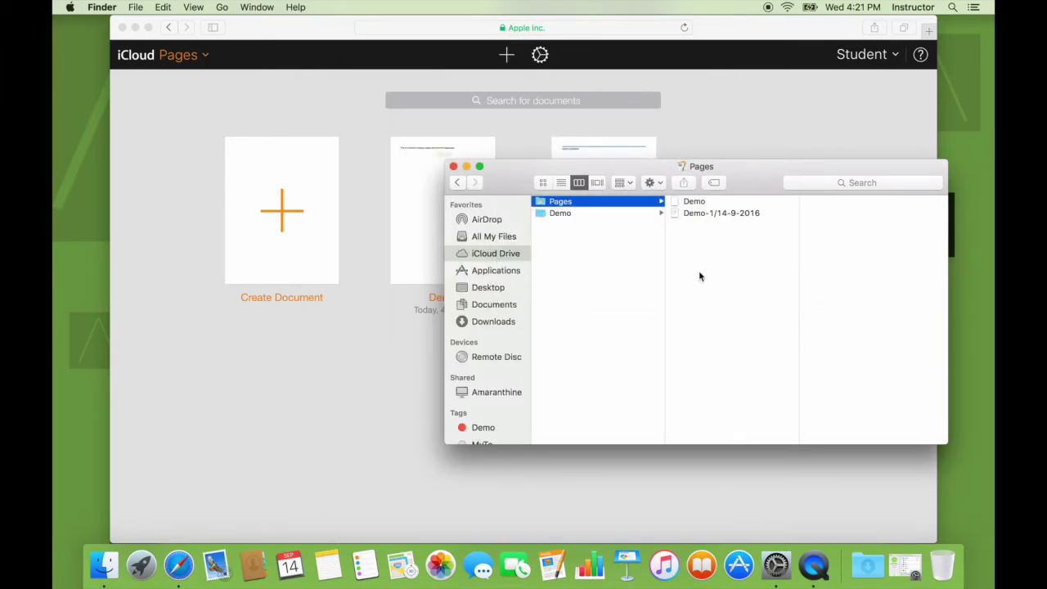
key("super+w")
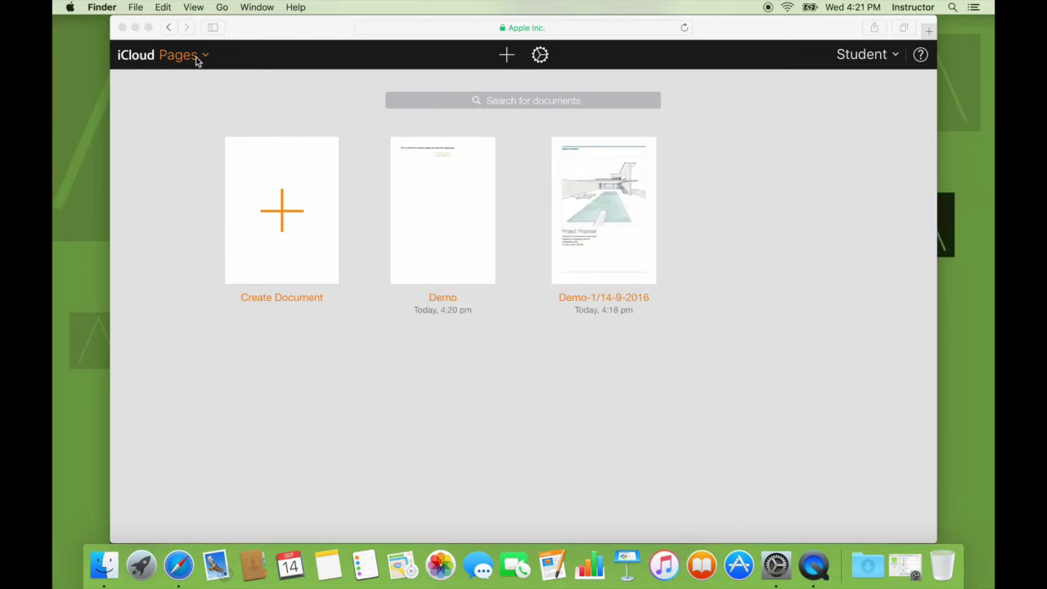
Switch from Pages to the iCloud home page through the app list
left_click(197, 61)
left_click(197, 60)
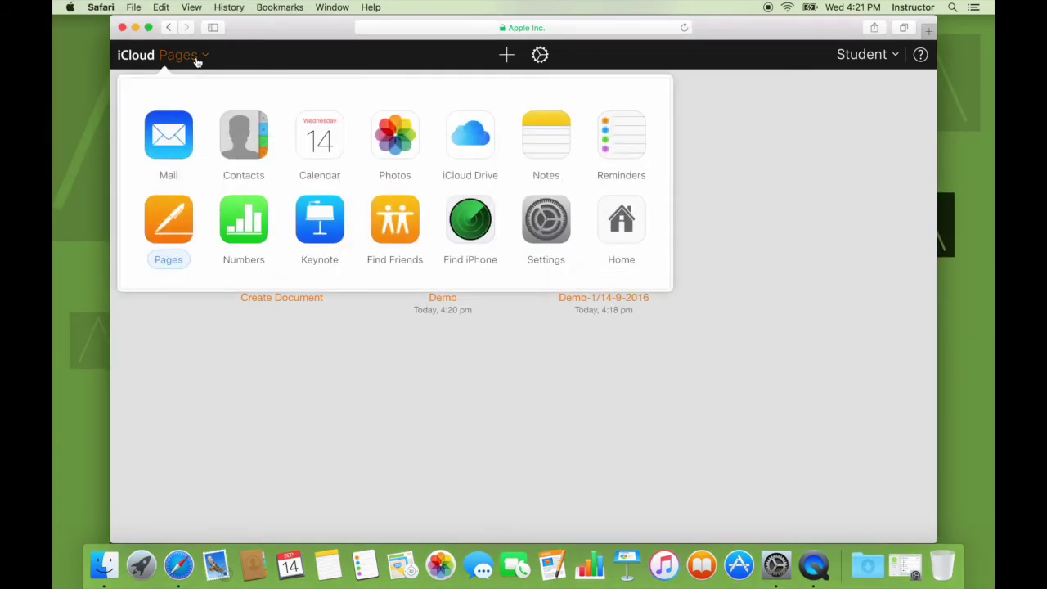
left_click(613, 229)
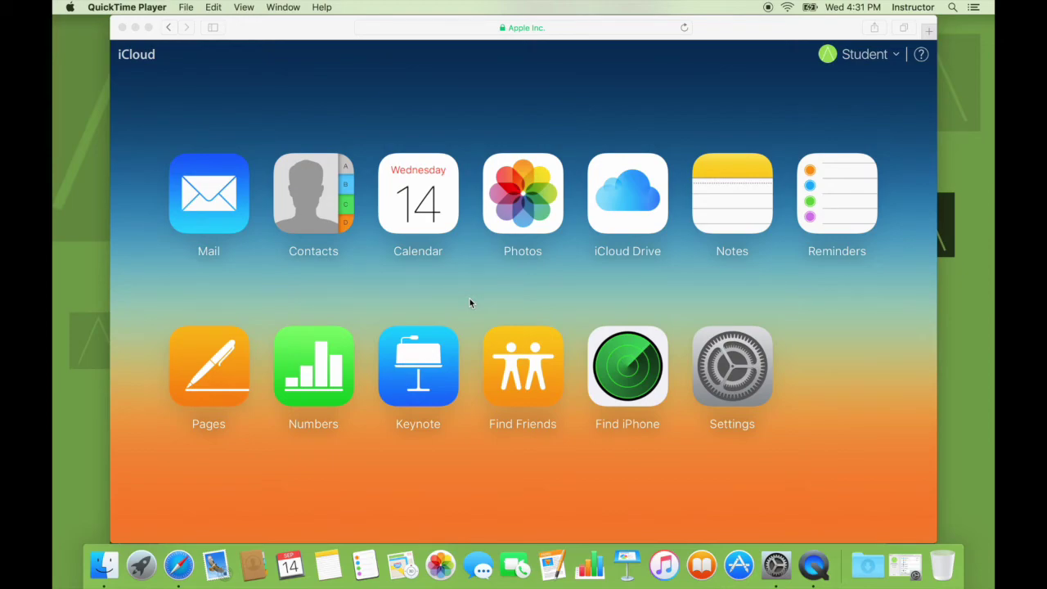
left_click(614, 179)
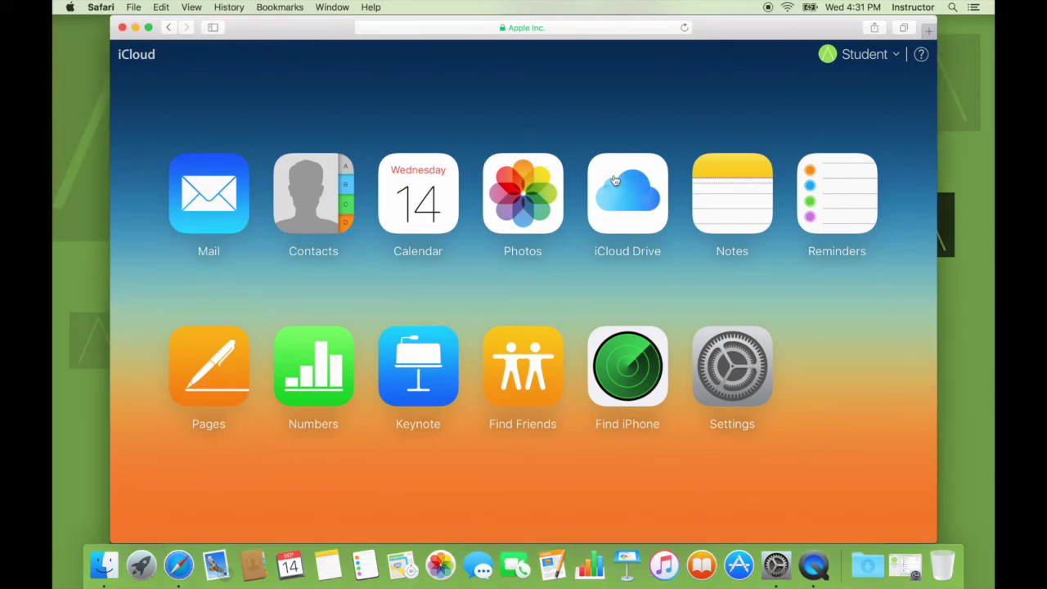
Permanently delete Demo.pages from iCloud Drive's Pages folder, then open a Finder window
left_click(615, 180)
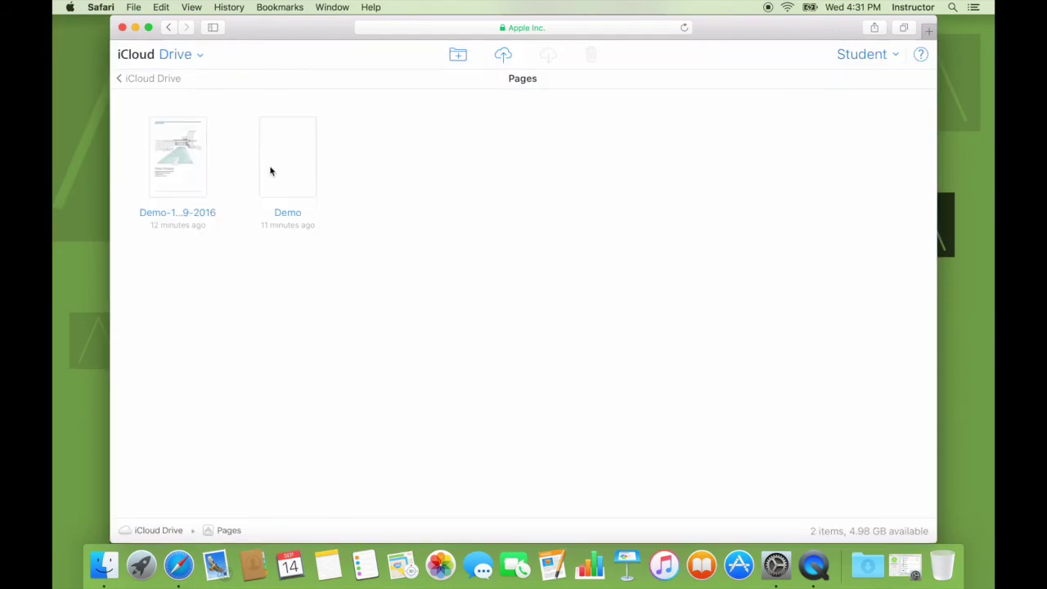
left_click(271, 171)
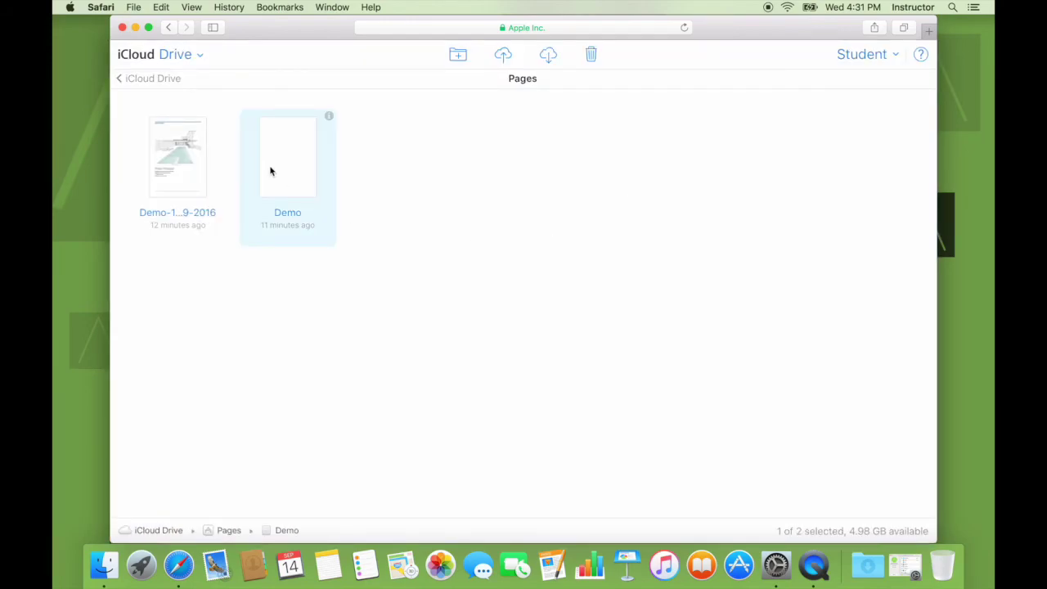
left_click(592, 55)
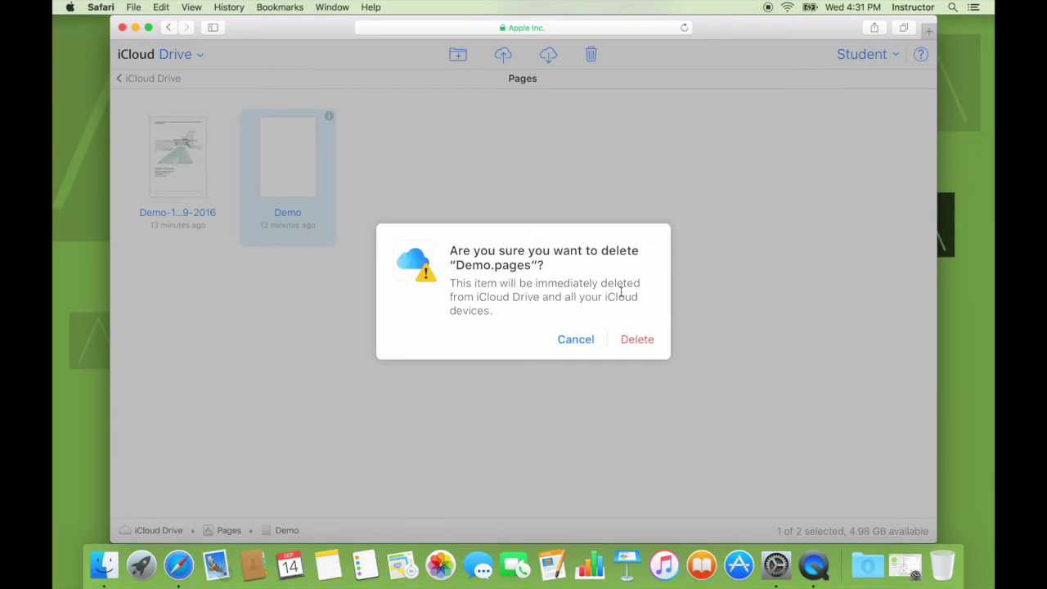
left_click(640, 343)
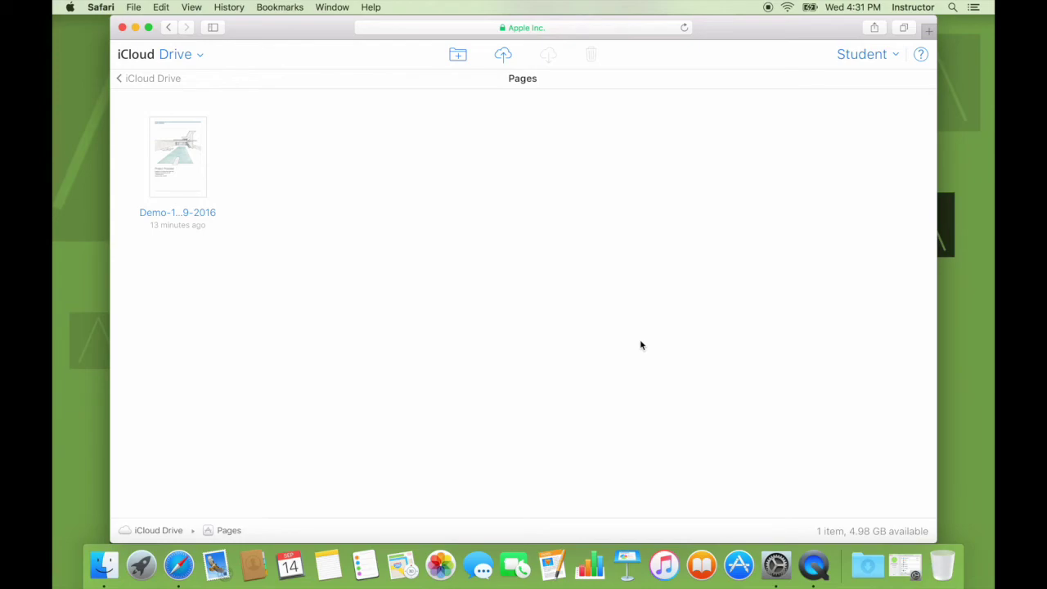
left_click(107, 556)
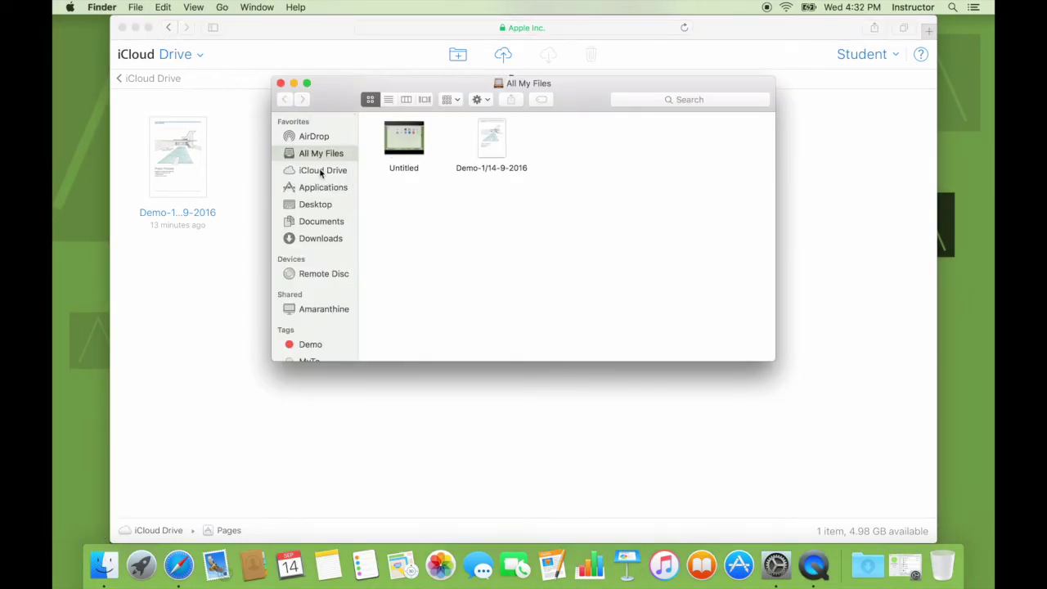
In Finder, confirm iCloud Drive's Pages folder holds only Demo-1/14-9-2016, then return to Safari
left_click(321, 171)
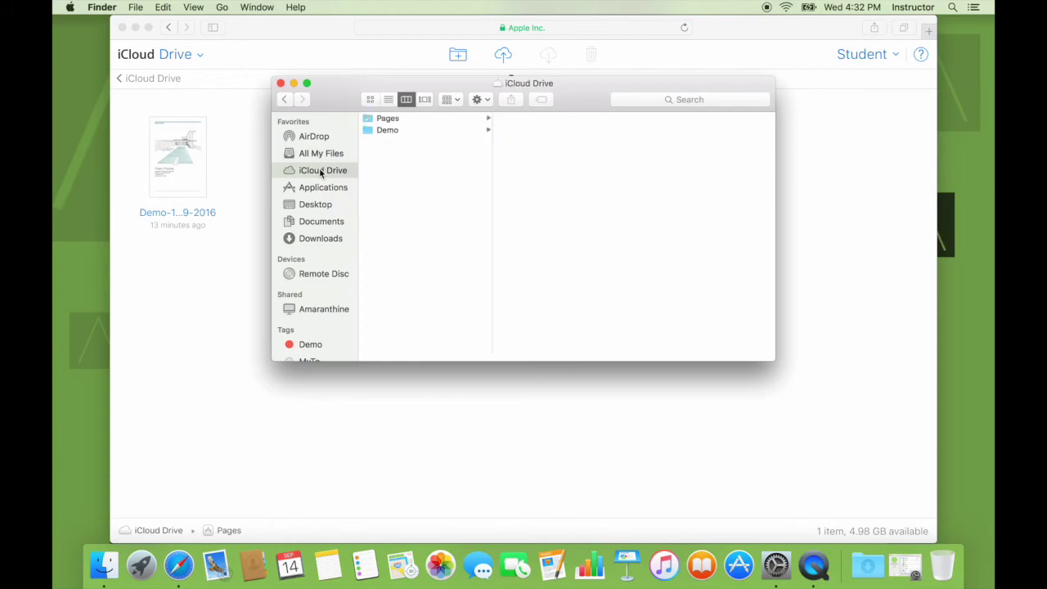
left_click(420, 119)
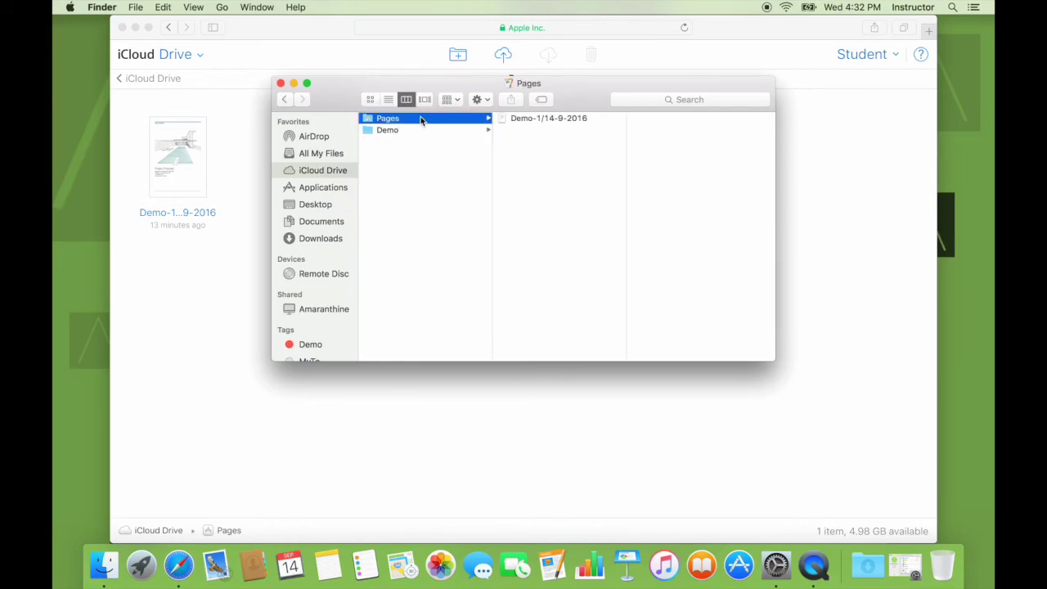
left_click(281, 83)
left_click(253, 311)
Go to the iCloud account Settings page via the app switcher
left_click(192, 63)
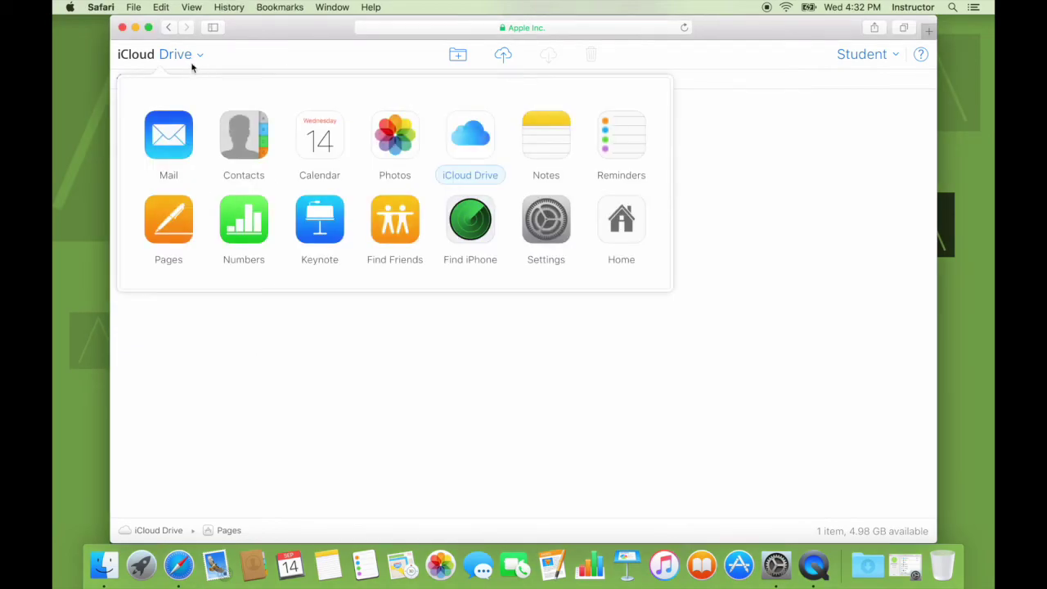
left_click(541, 222)
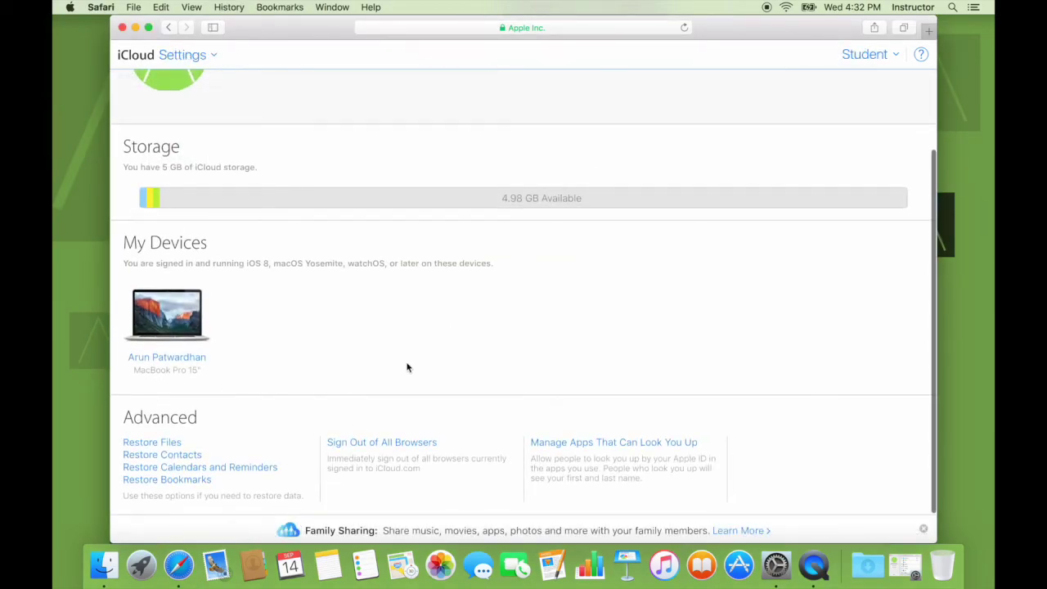
scroll(312, 277, "up", 3)
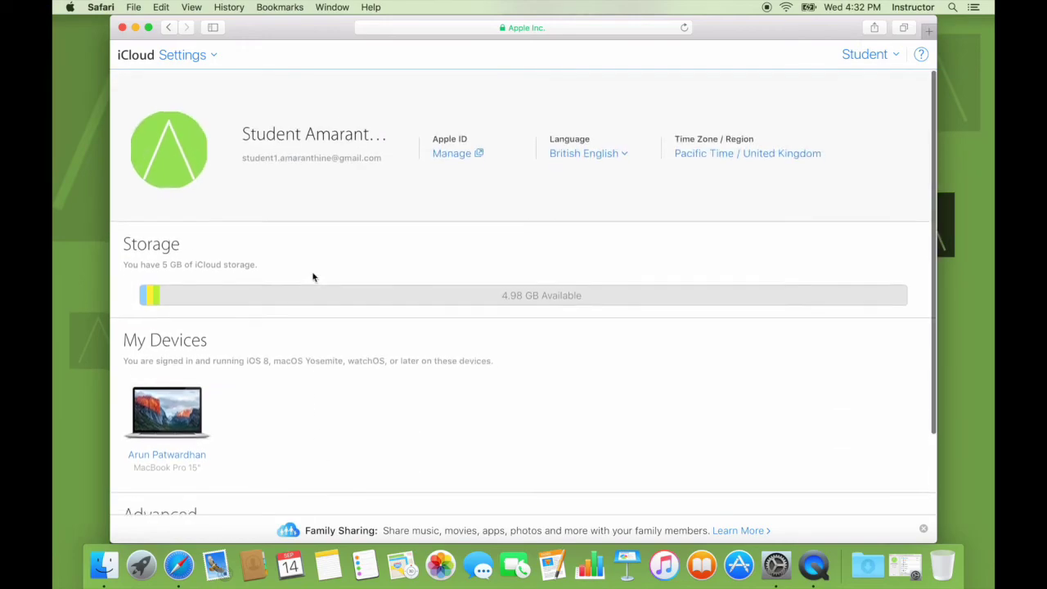
scroll(312, 277, "down", 3)
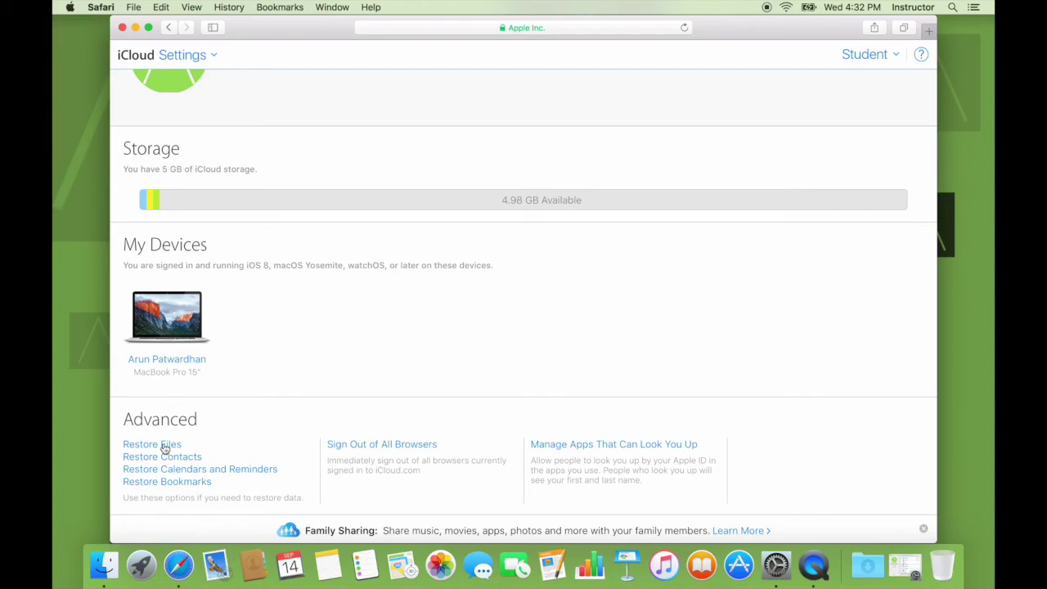
Restore the deleted Demo.pages through Restore Files under Advanced, then close the restore window
left_click(165, 448)
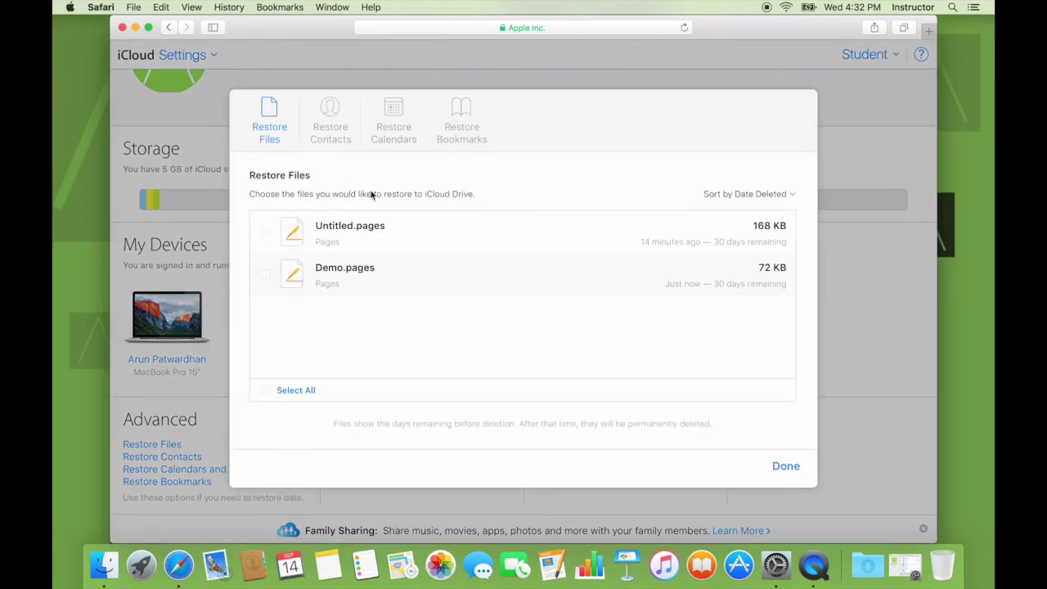
left_click(266, 276)
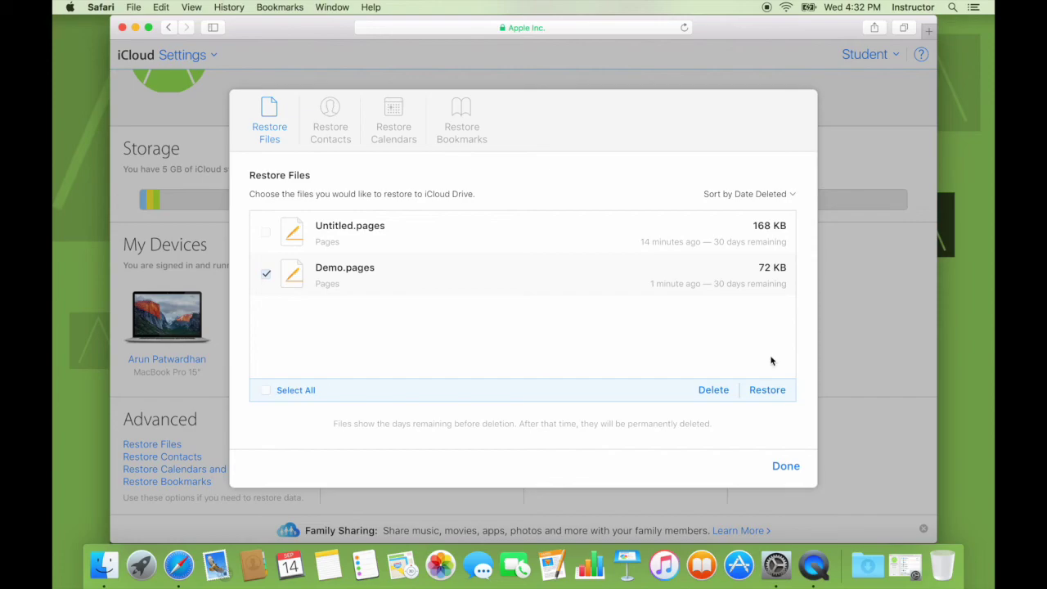
left_click(766, 391)
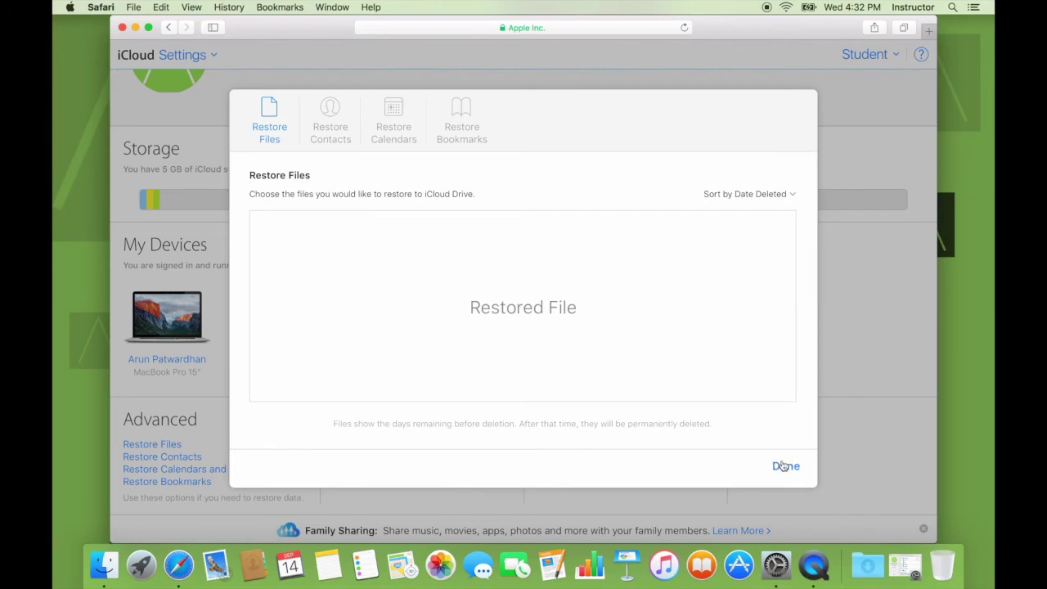
left_click(786, 465)
mouse_move(355, 201)
scroll(280, 196, "up", 3)
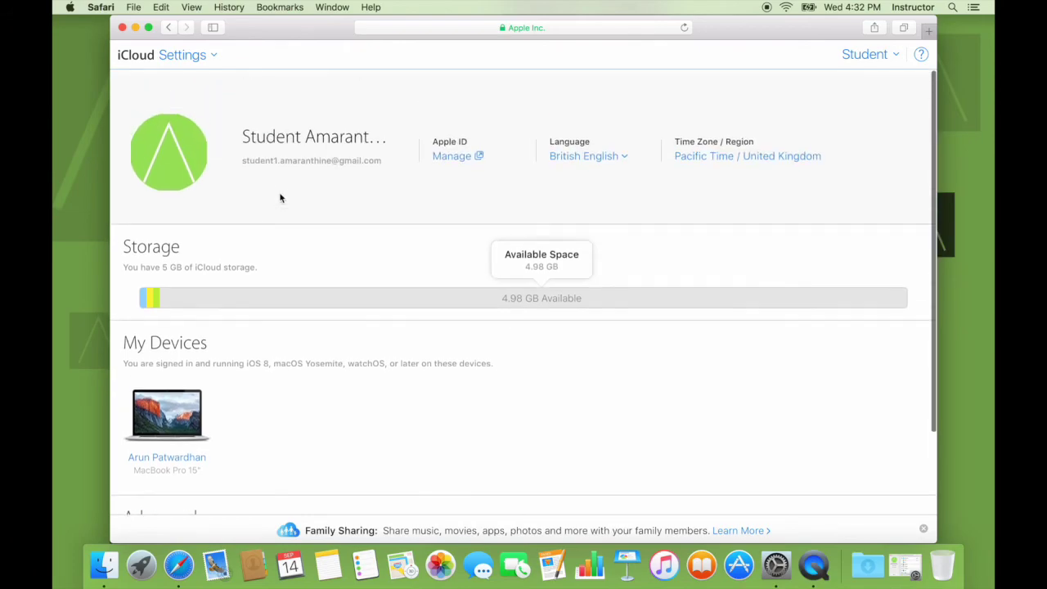
left_click(189, 55)
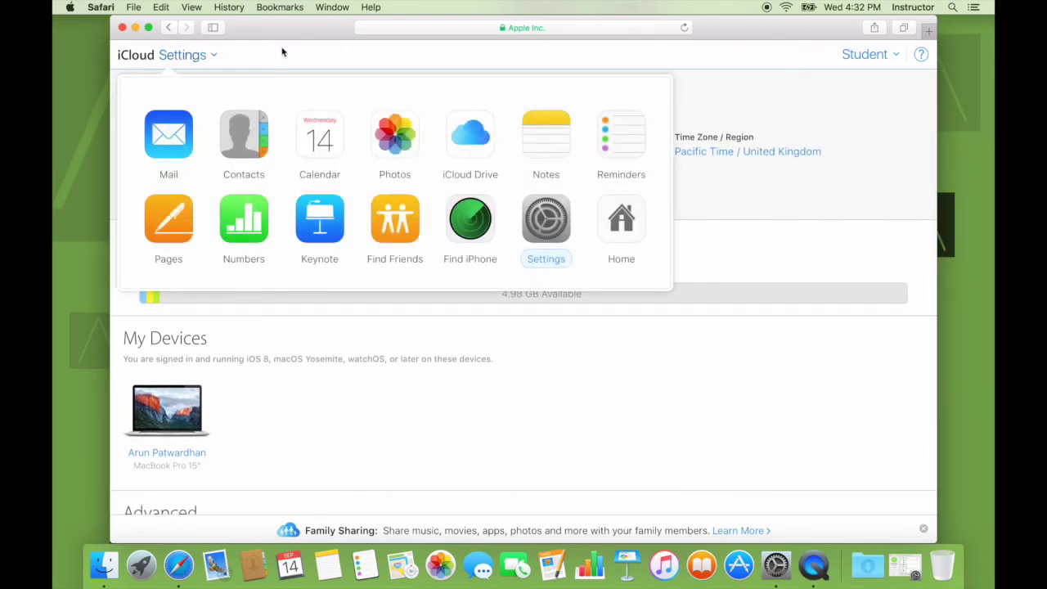
Switch to iCloud Drive's Pages folder and select the restored Demo beside Demo-1…9-2016
left_click(491, 129)
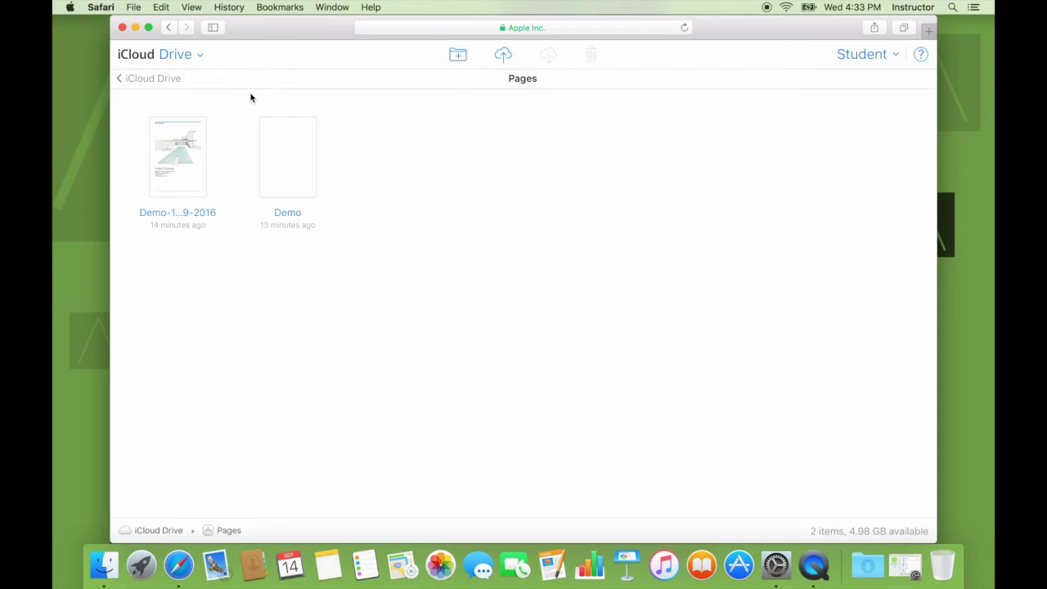
left_click(273, 165)
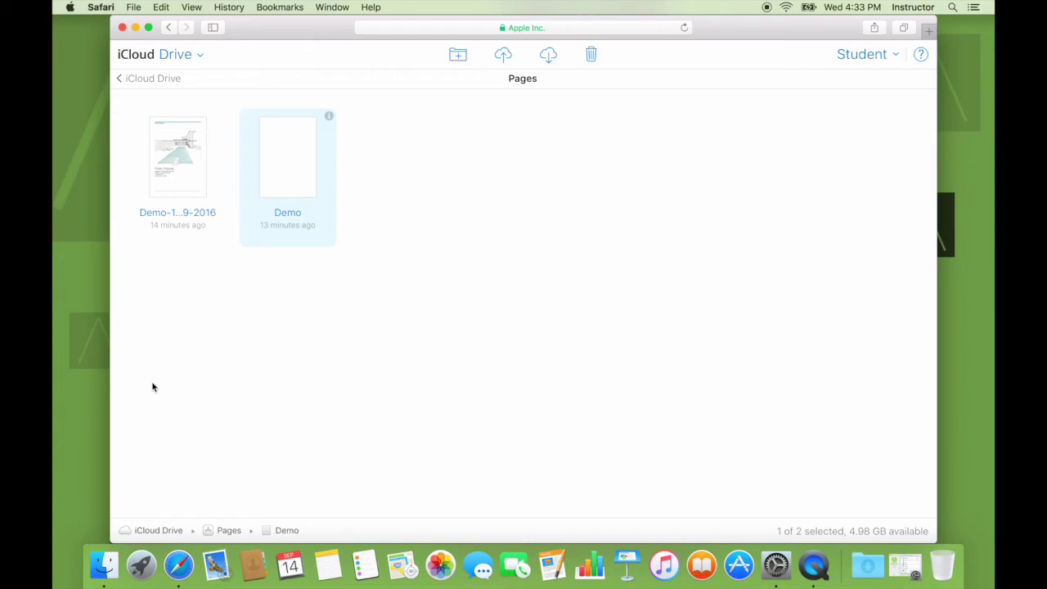
left_click(104, 566)
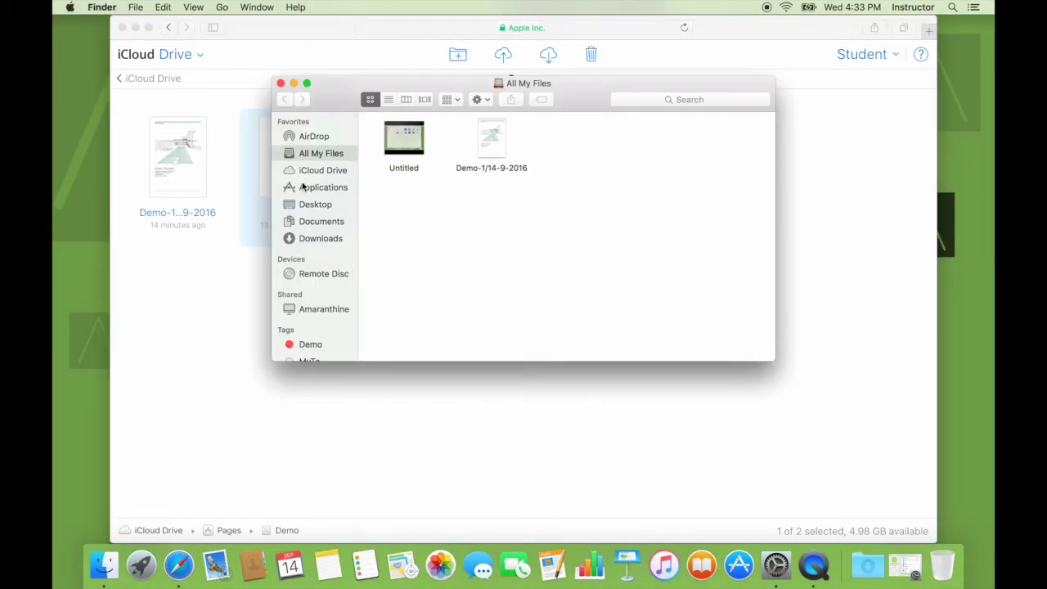
Quick Look the restored Demo in Finder's iCloud Drive Pages folder, then close the window
left_click(309, 171)
left_click(411, 121)
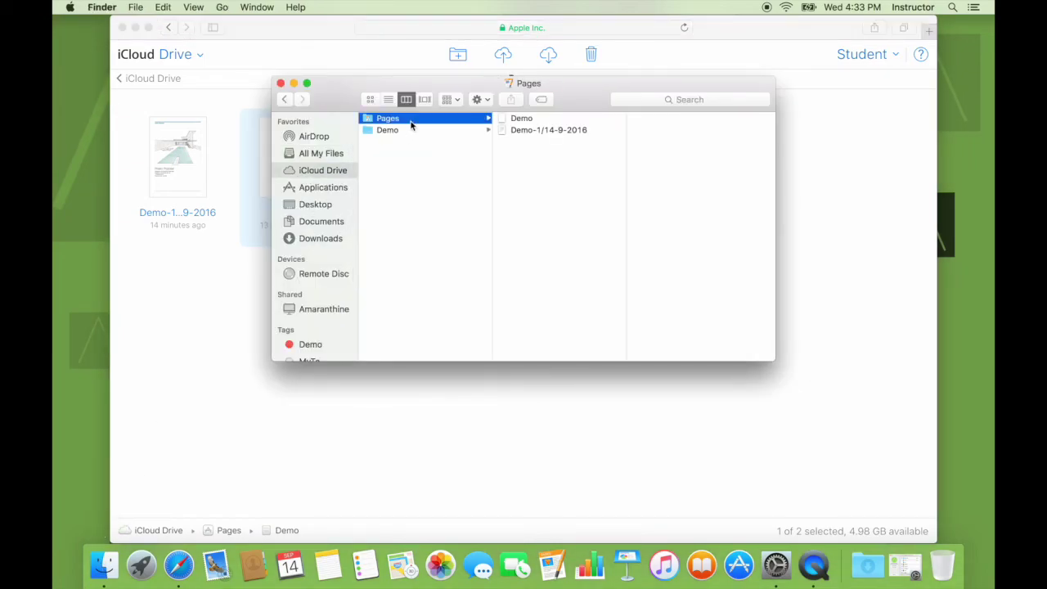
left_click(517, 121)
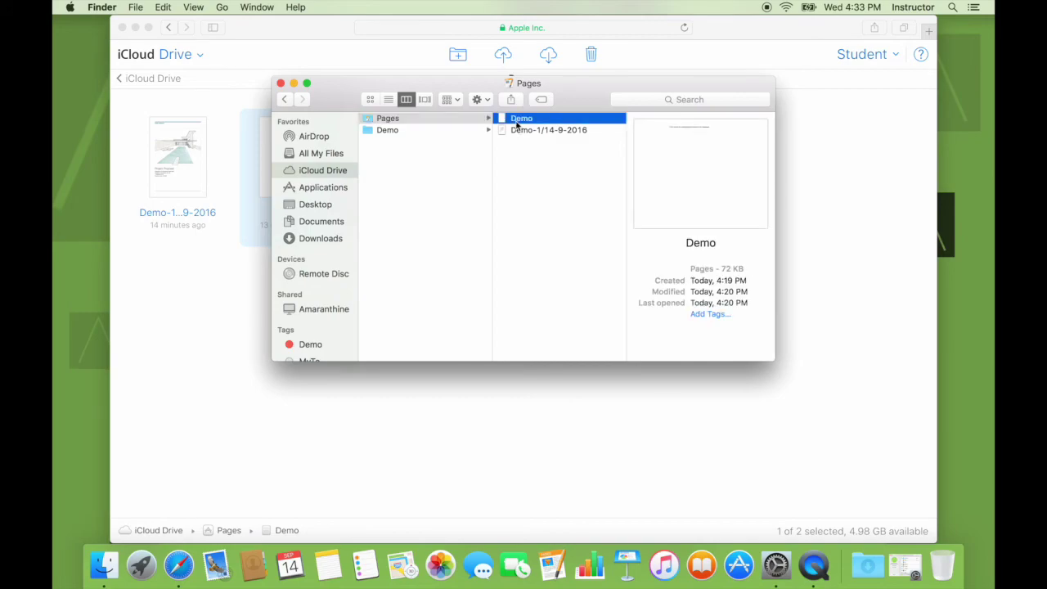
key("space")
key("space")
left_click(279, 83)
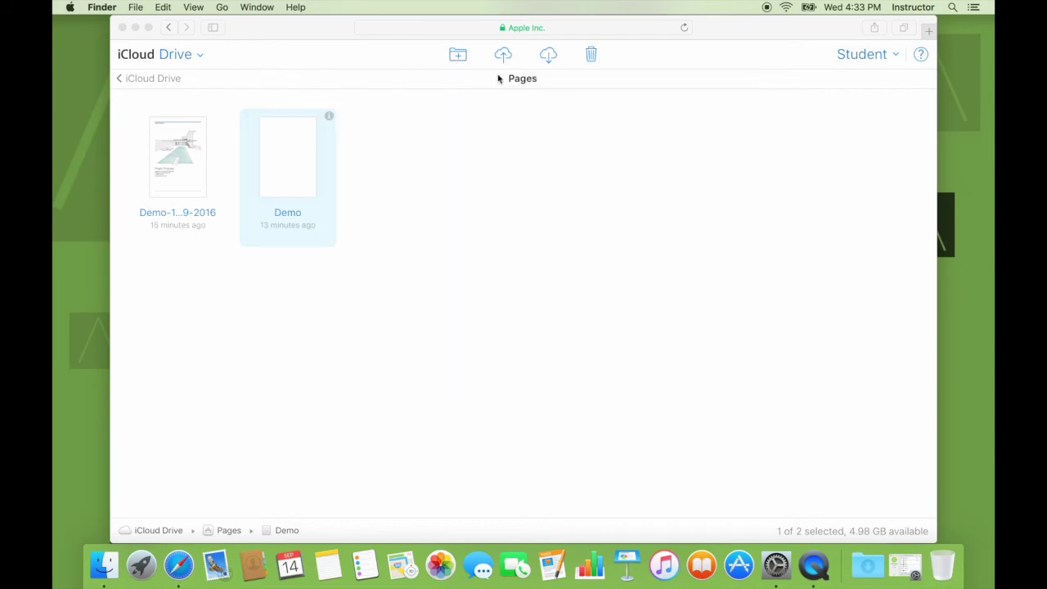